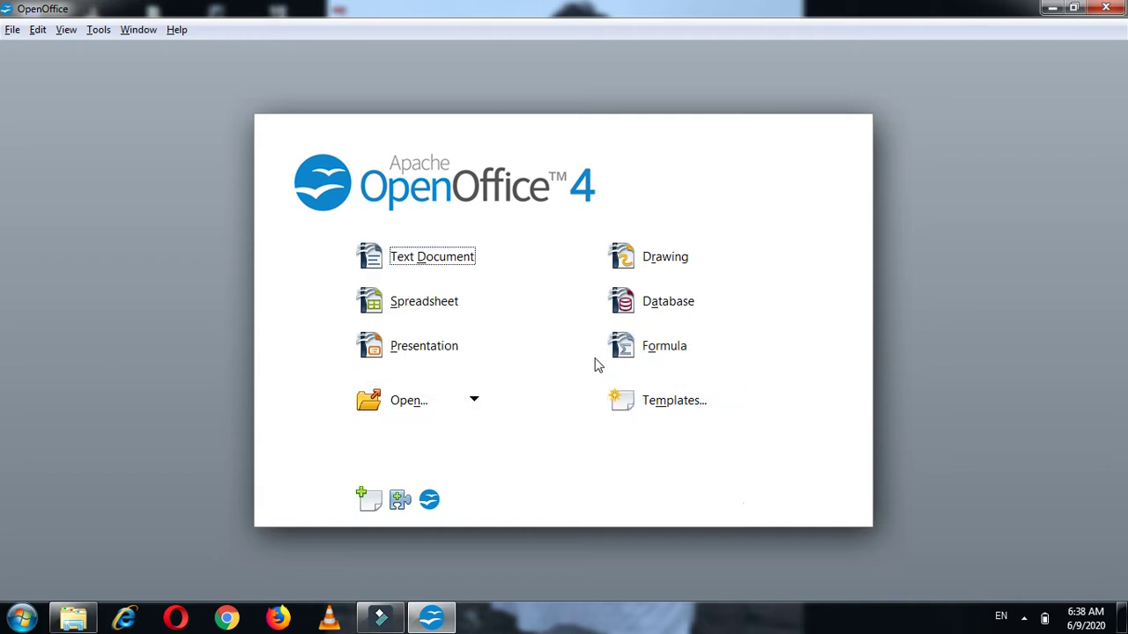
- Postpone the K7 TotalSecurity license renewal notice by choosing to be reminded later
{"action": "left_click", "coordinate": [486, 269]}
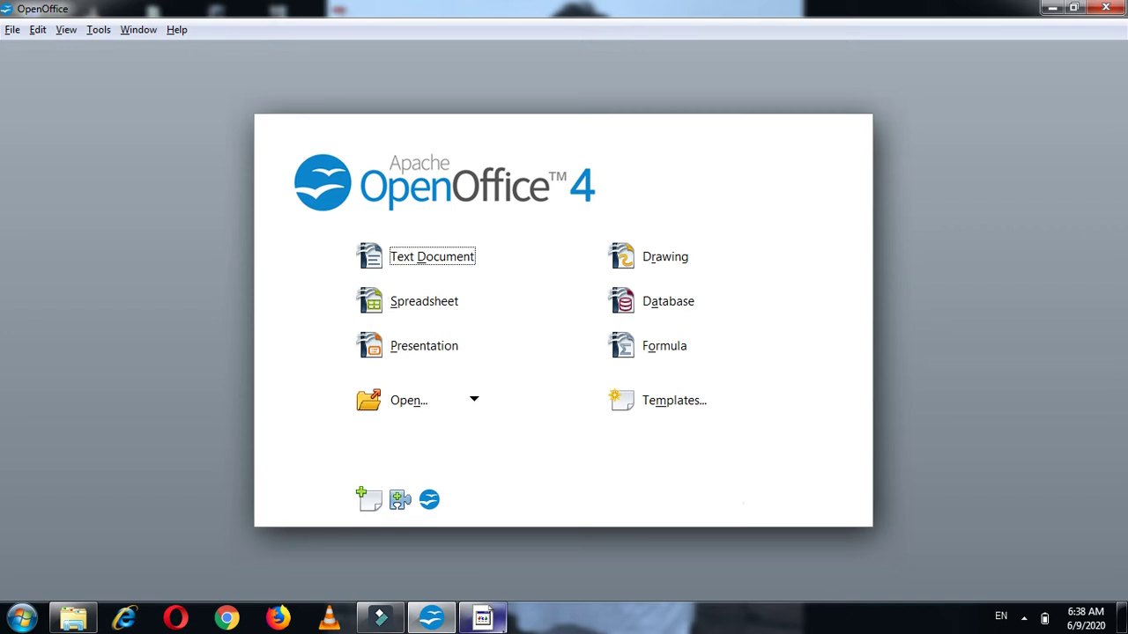
{"action": "mouse_move", "coordinate": [483, 617]}
{"action": "left_click", "coordinate": [575, 571]}
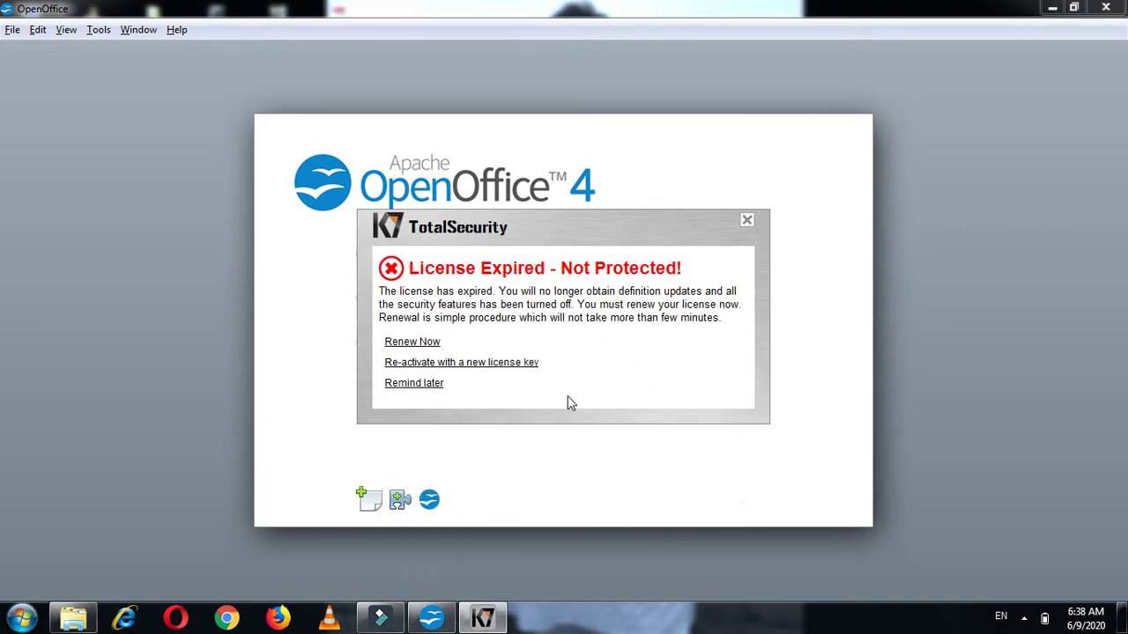
{"action": "left_click", "coordinate": [413, 384]}
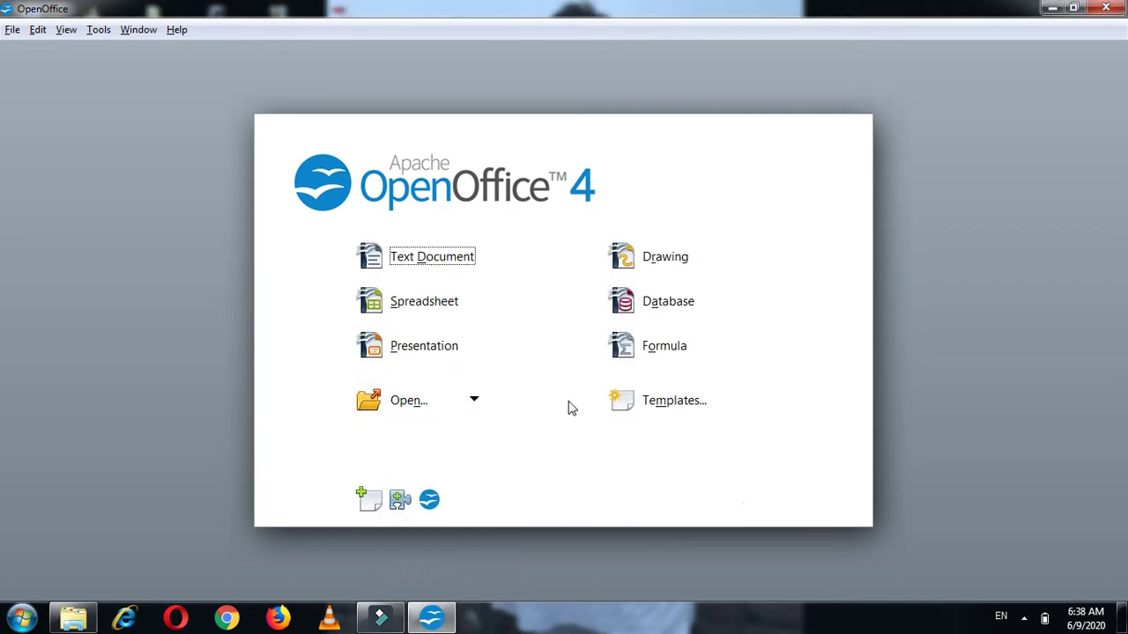
- Start a new presentation in the Presentation Wizard with the type set to Empty presentation
{"action": "left_click", "coordinate": [410, 349]}
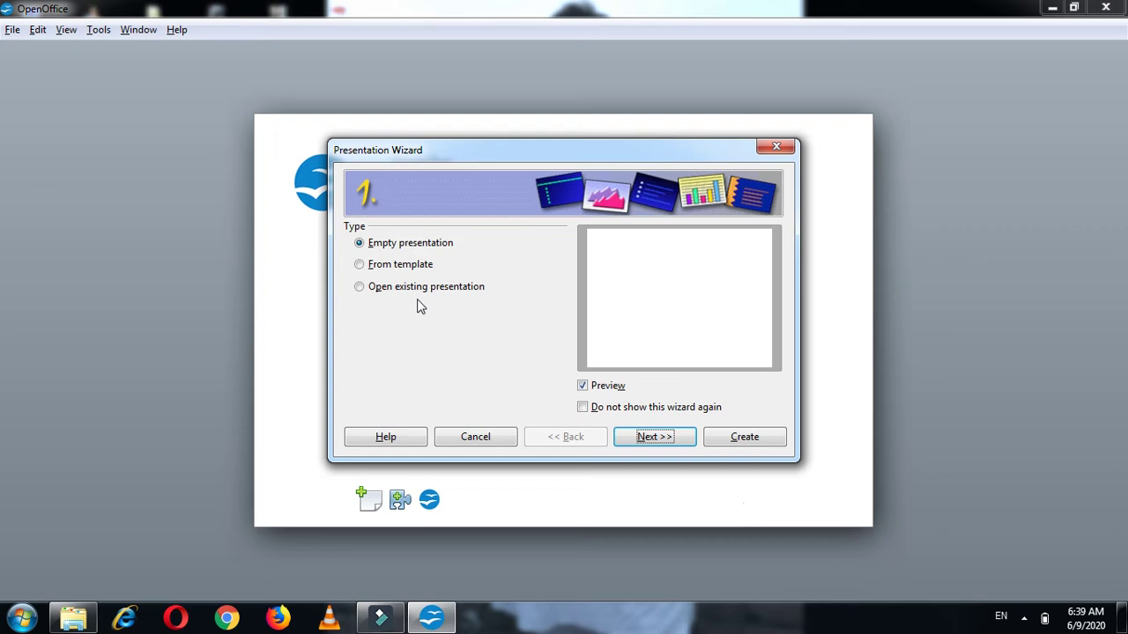
{"action": "left_click", "coordinate": [415, 245]}
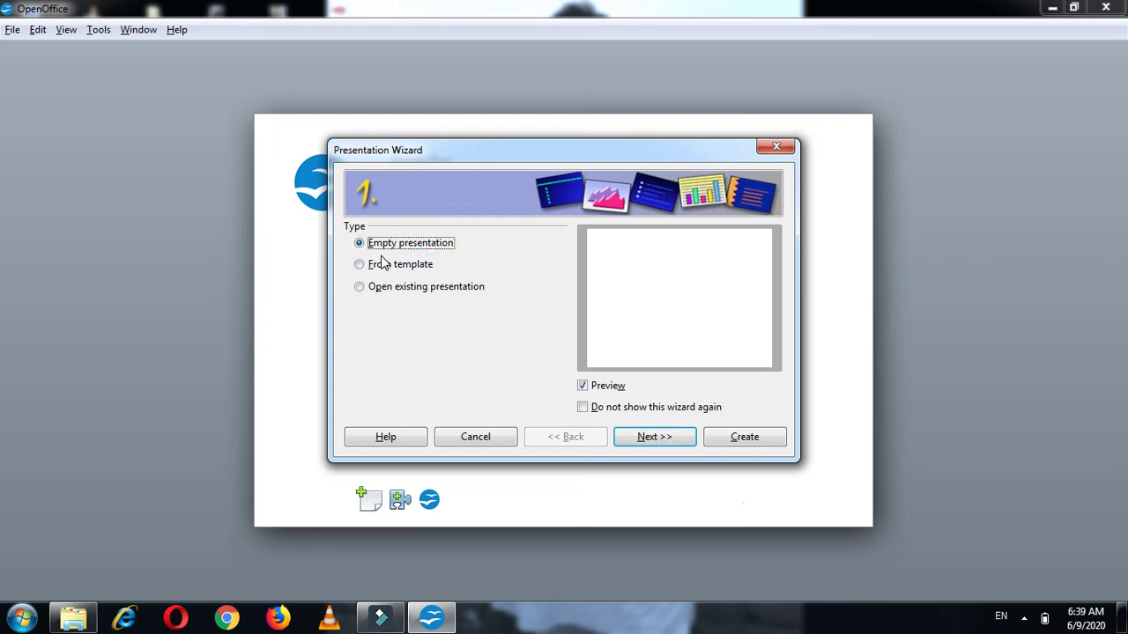
- Explore the From template and Open existing presentation types, previewing Recommendation of a Strategy and Introducing a New Product, and return to Empty presentation
{"action": "left_click", "coordinate": [358, 266]}
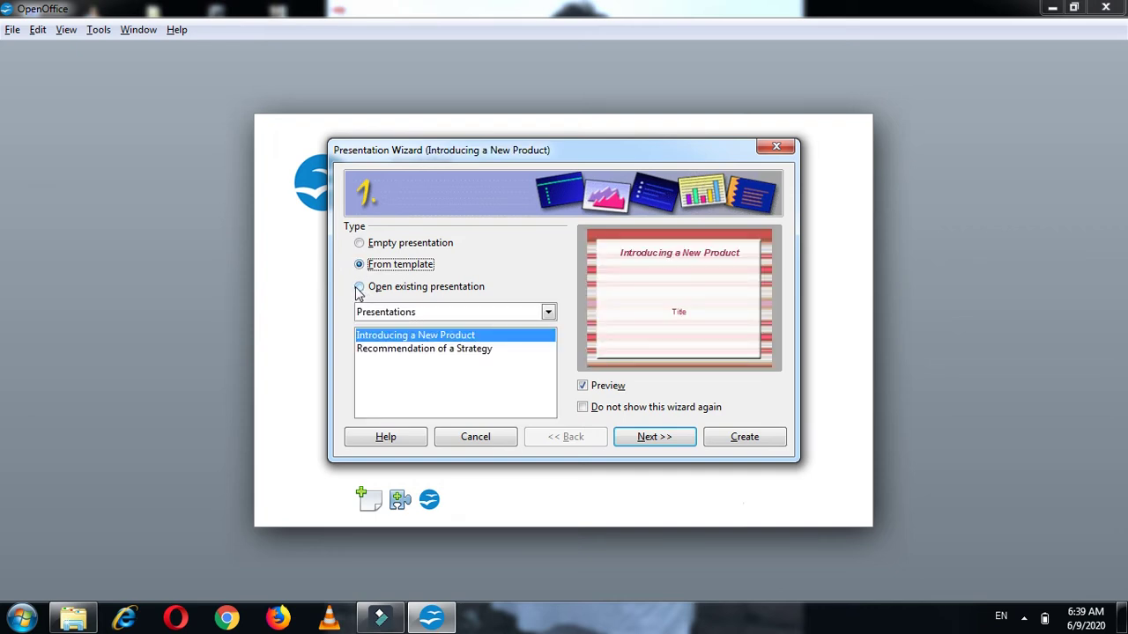
{"action": "left_click", "coordinate": [358, 287]}
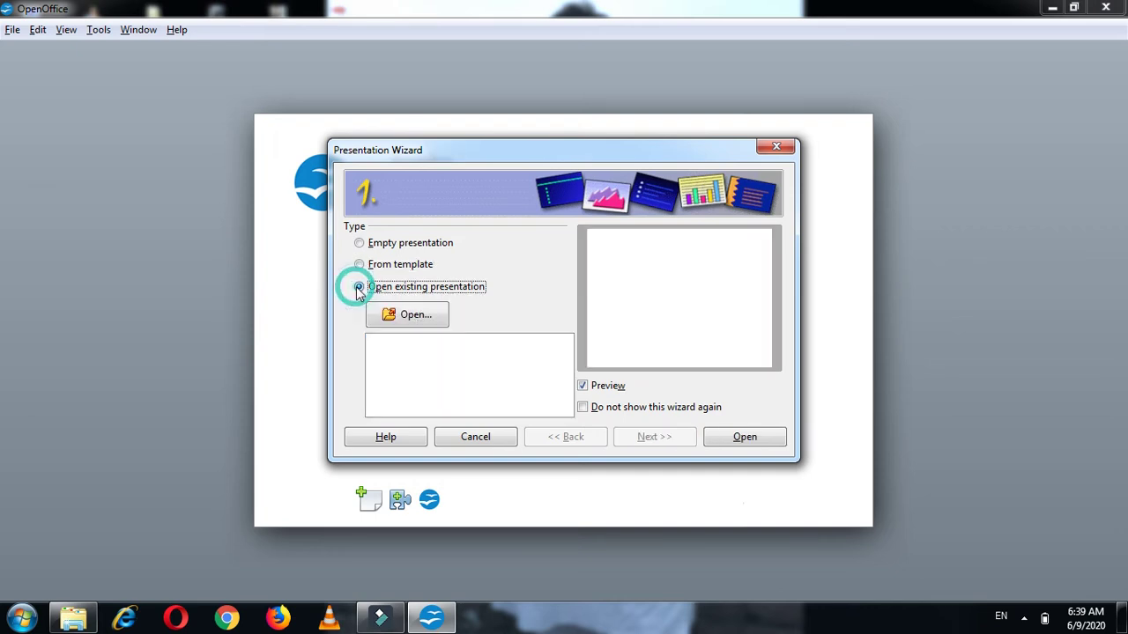
{"action": "left_click", "coordinate": [396, 246]}
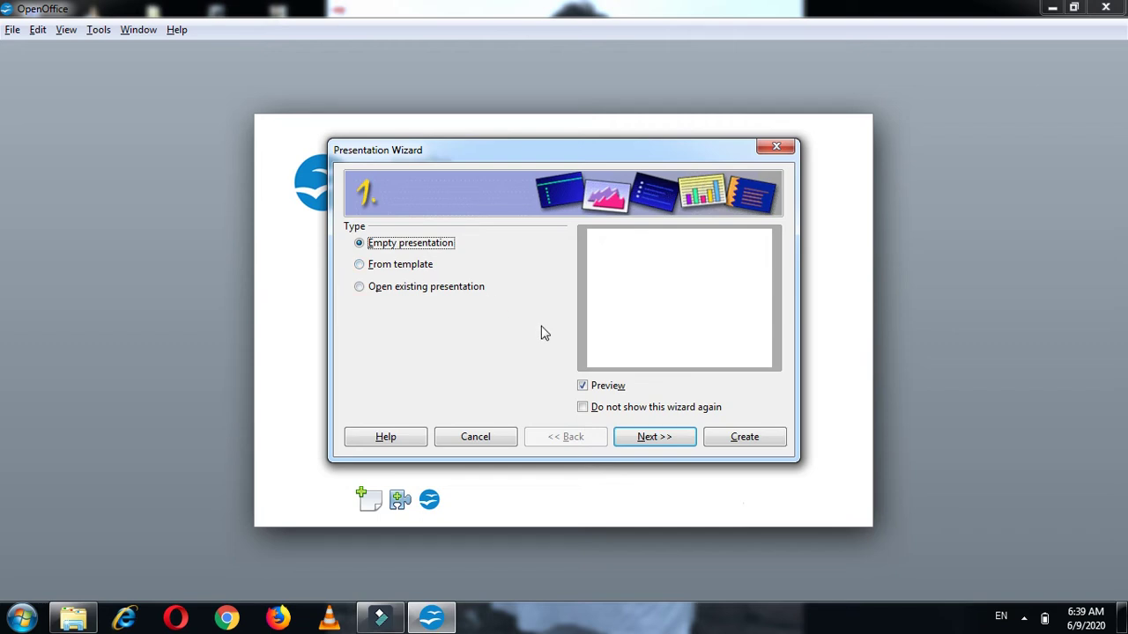
{"action": "left_click", "coordinate": [359, 265]}
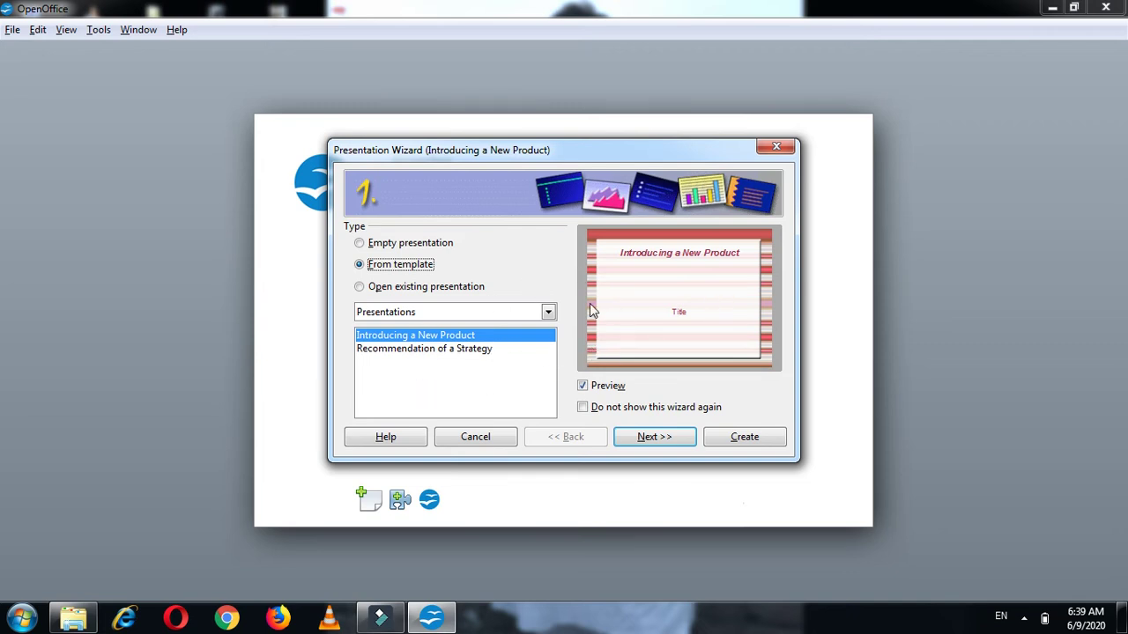
{"action": "left_click", "coordinate": [485, 349]}
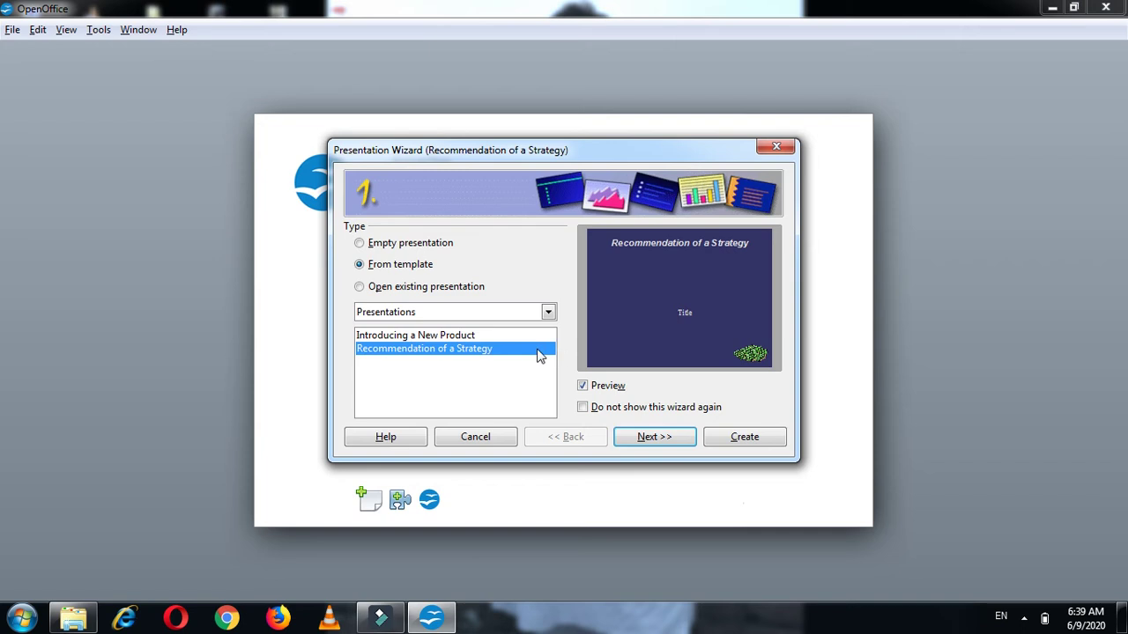
{"action": "left_click", "coordinate": [511, 335]}
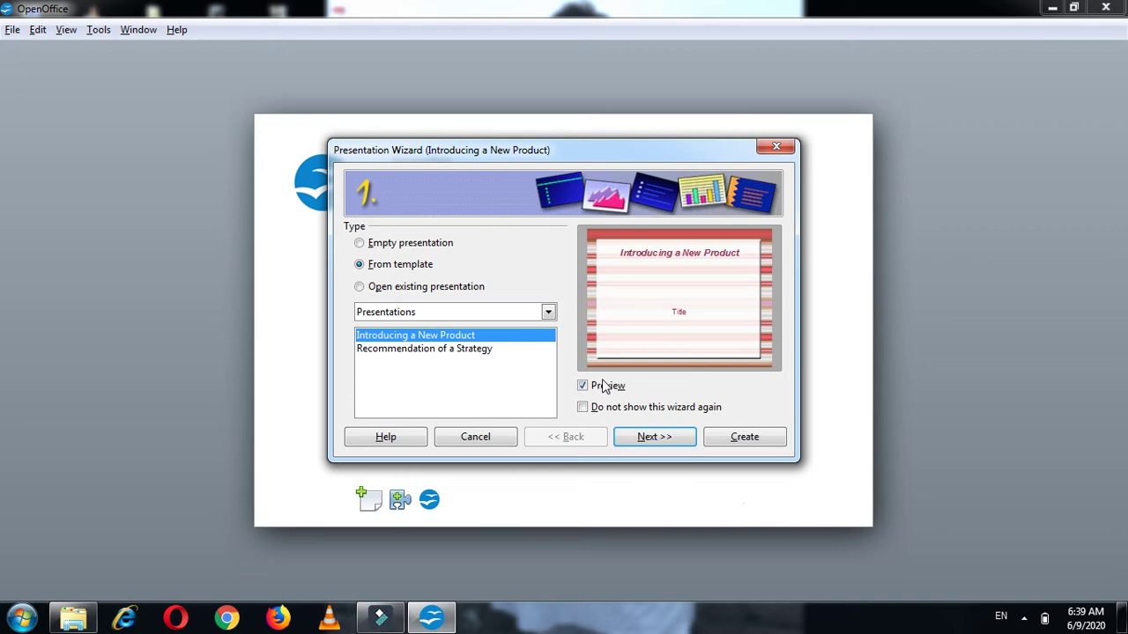
{"action": "left_click", "coordinate": [393, 245]}
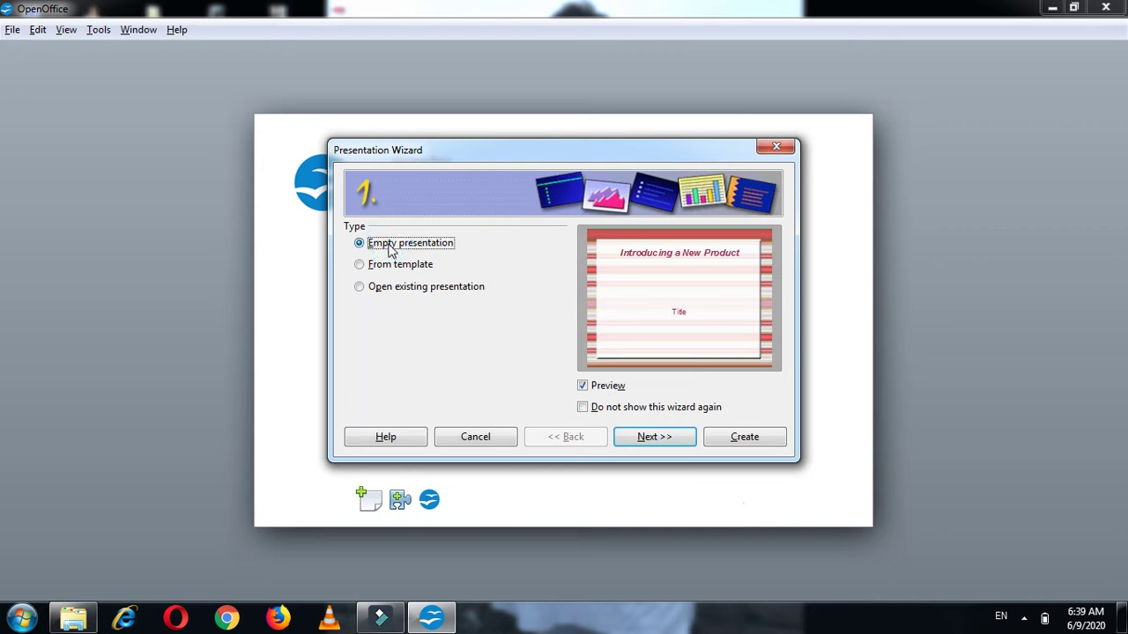
{"action": "left_click", "coordinate": [680, 447]}
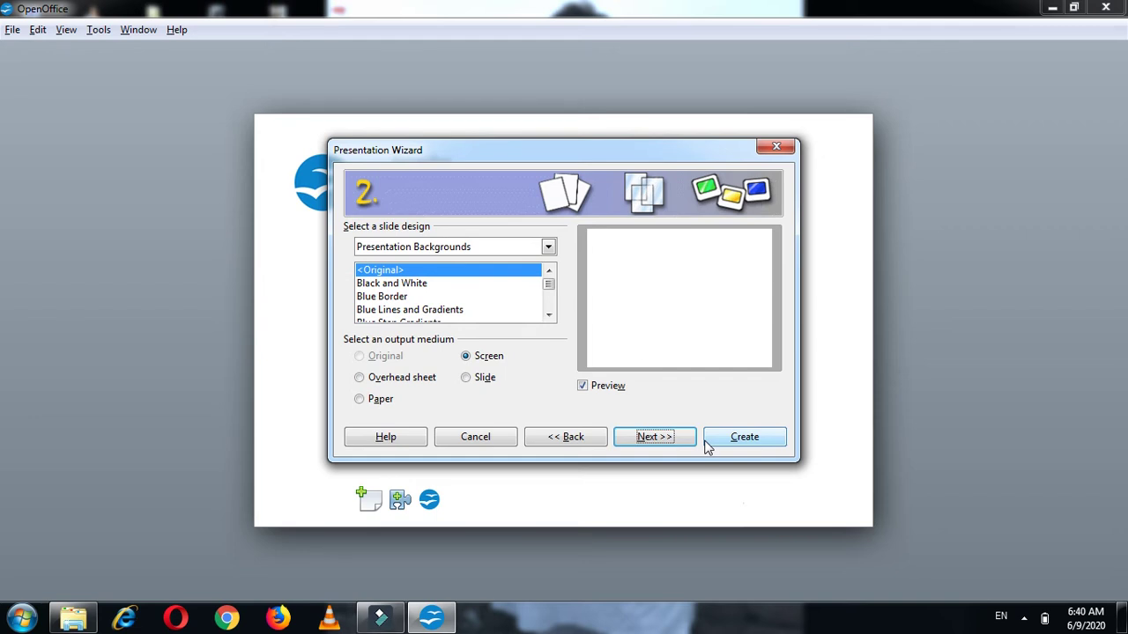
{"action": "left_click", "coordinate": [568, 445]}
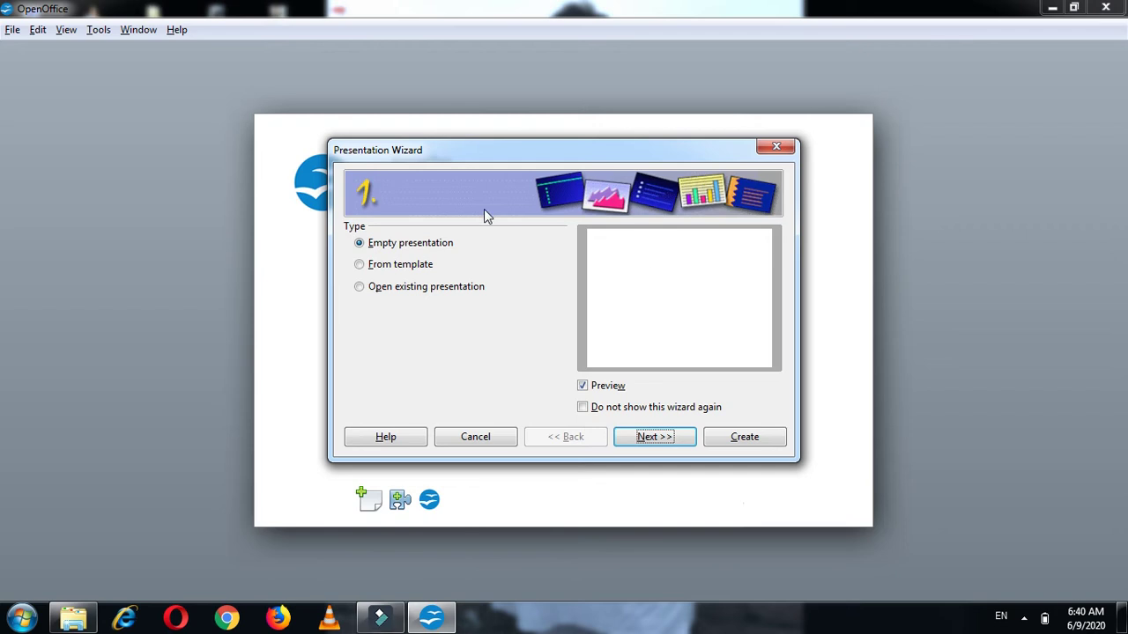
{"action": "left_click_drag", "start_coordinate": [445, 150], "coordinate": [509, 190]}
{"action": "left_click", "coordinate": [740, 180]}
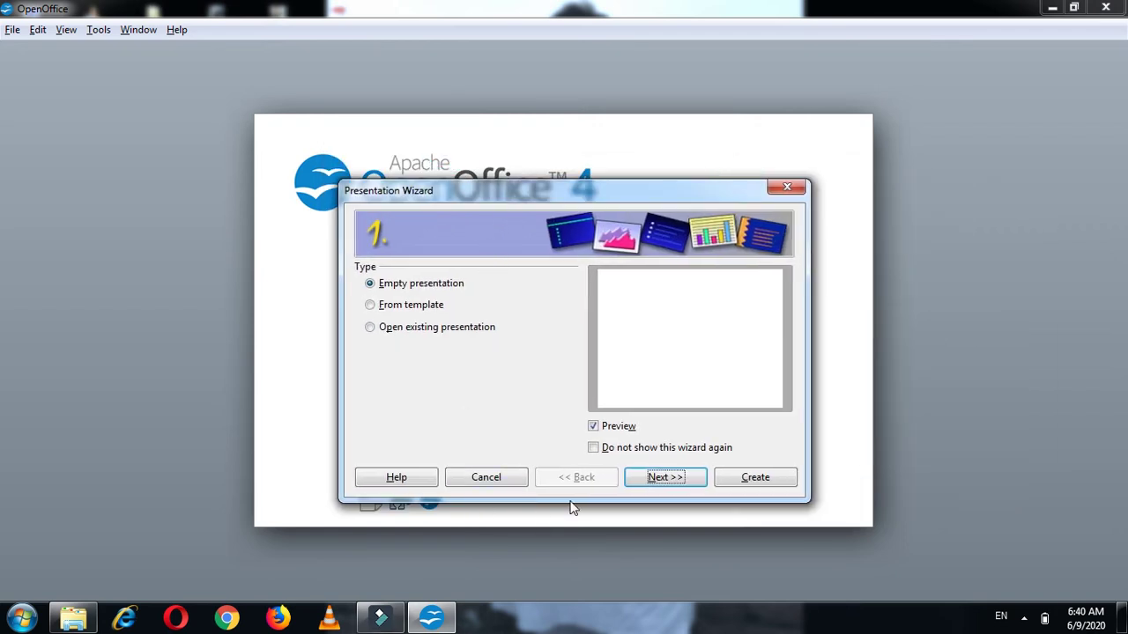
{"action": "left_click", "coordinate": [594, 448]}
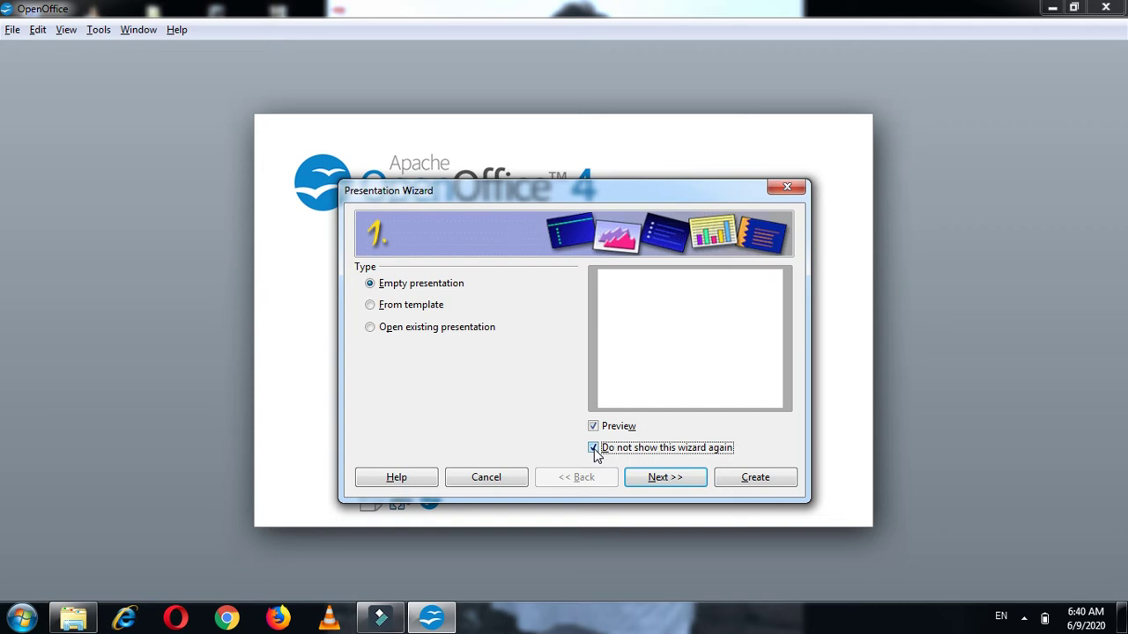
{"action": "left_click", "coordinate": [595, 449]}
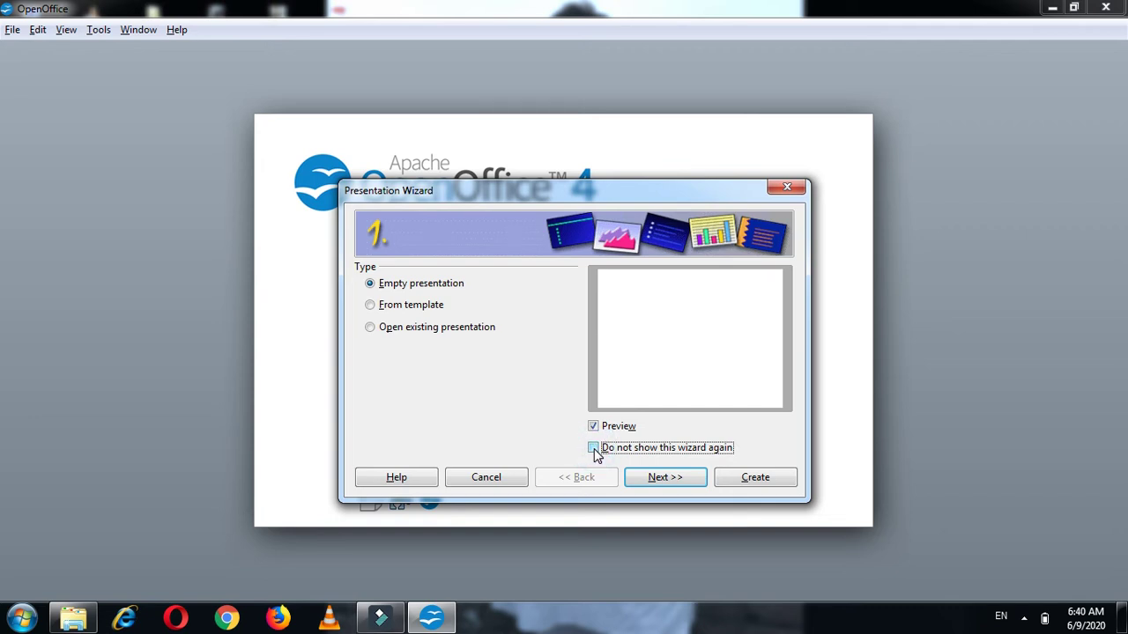
- Continue to the slide design page, try the Blue Border and Blue Lines and Gradients backgrounds, and choose Notebook
{"action": "left_click", "coordinate": [653, 483]}
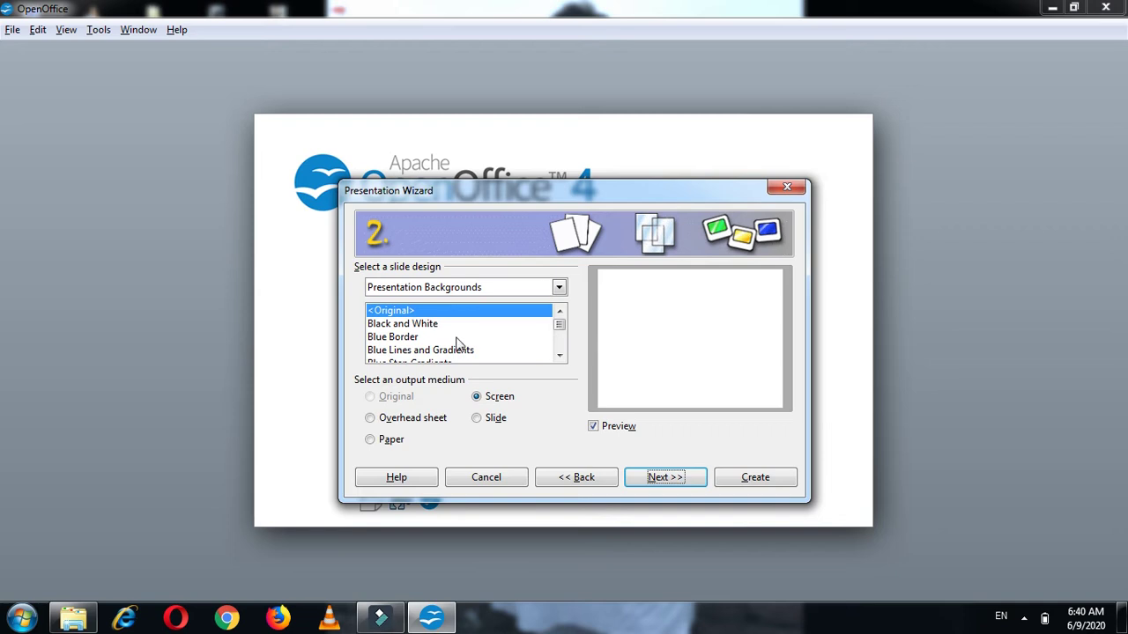
{"action": "mouse_move", "coordinate": [561, 328]}
{"action": "left_mouse_down"}
{"action": "mouse_move", "coordinate": [561, 361]}
{"action": "mouse_move", "coordinate": [559, 317]}
{"action": "left_mouse_up"}
{"action": "left_click", "coordinate": [427, 337]}
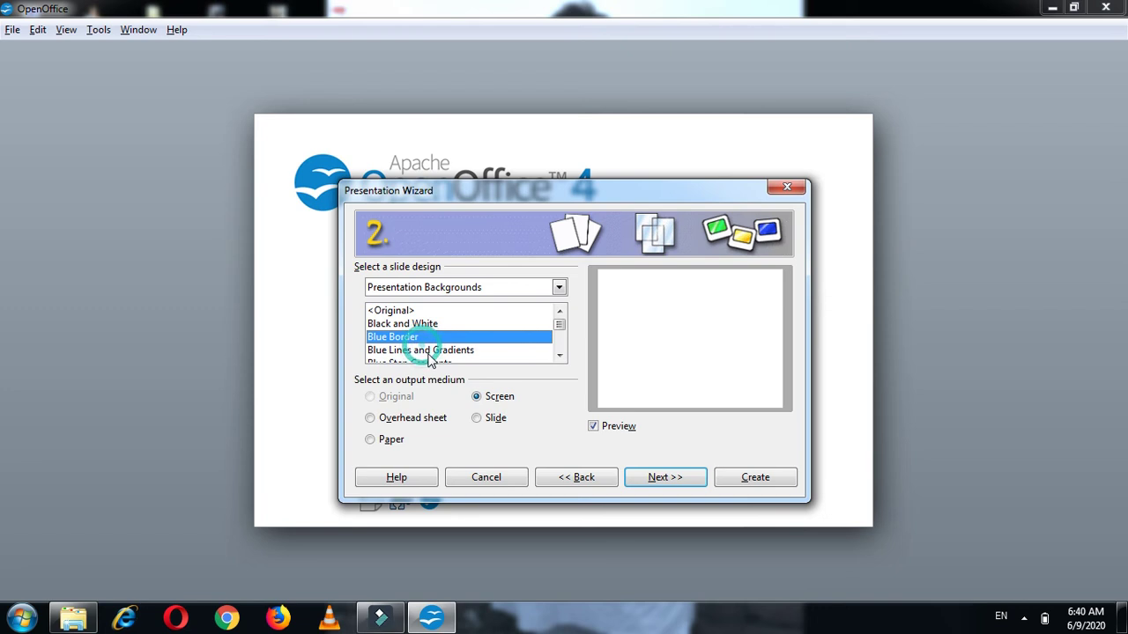
{"action": "left_click", "coordinate": [443, 351]}
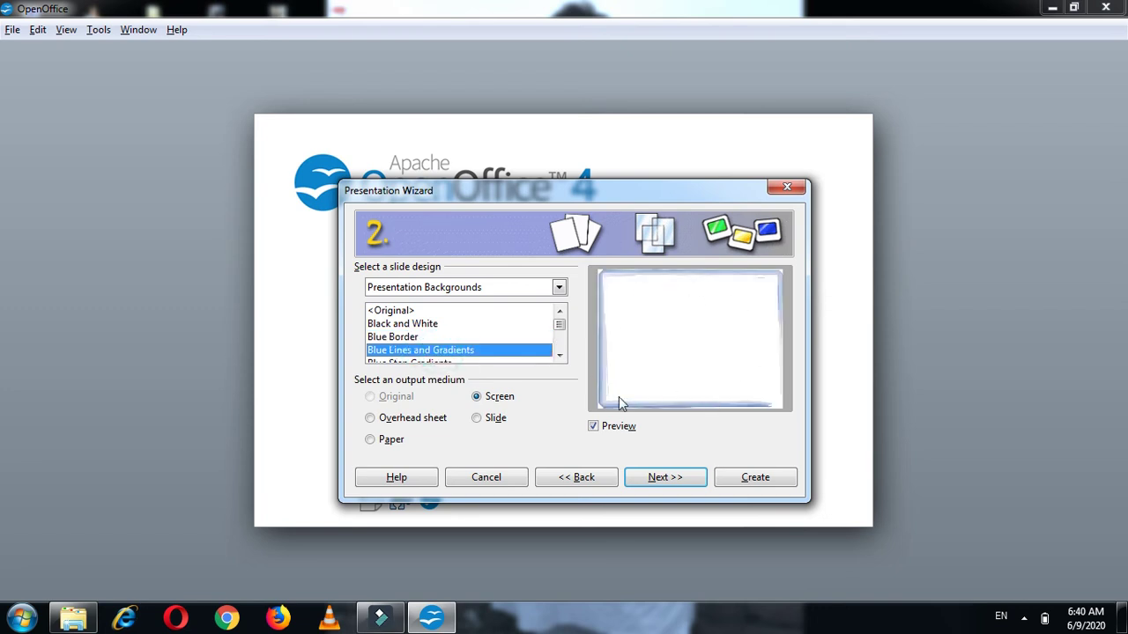
{"action": "left_click_drag", "start_coordinate": [561, 326], "coordinate": [559, 336]}
{"action": "left_click", "coordinate": [470, 337]}
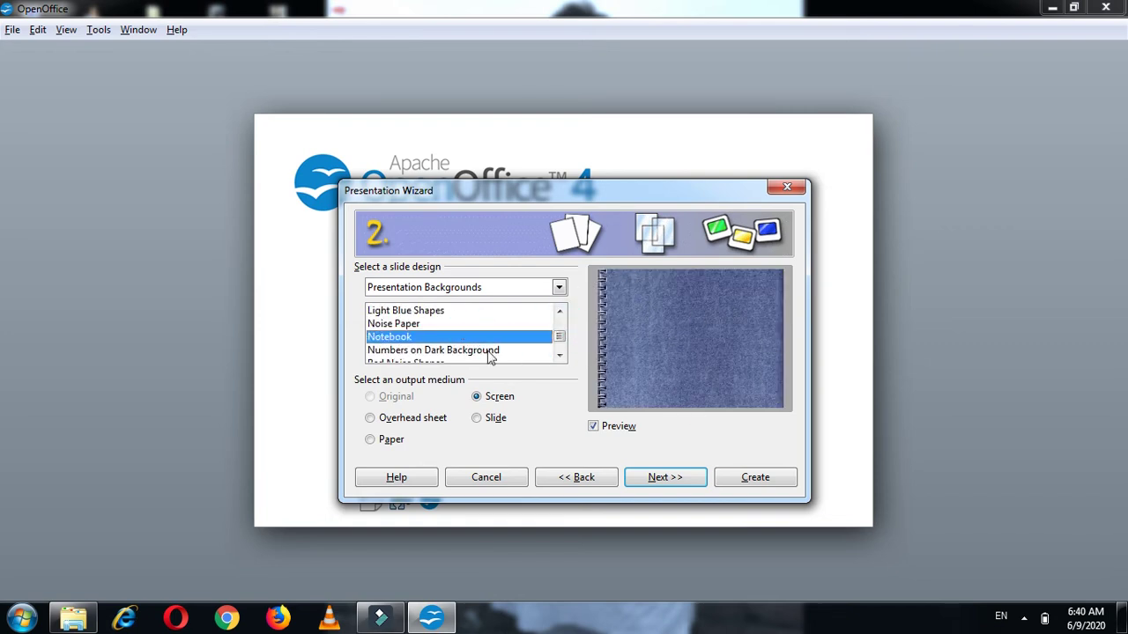
- Preview the Introducing a New Product and Recommendation of a Strategy slide designs in the Presentations category
{"action": "left_click", "coordinate": [558, 289]}
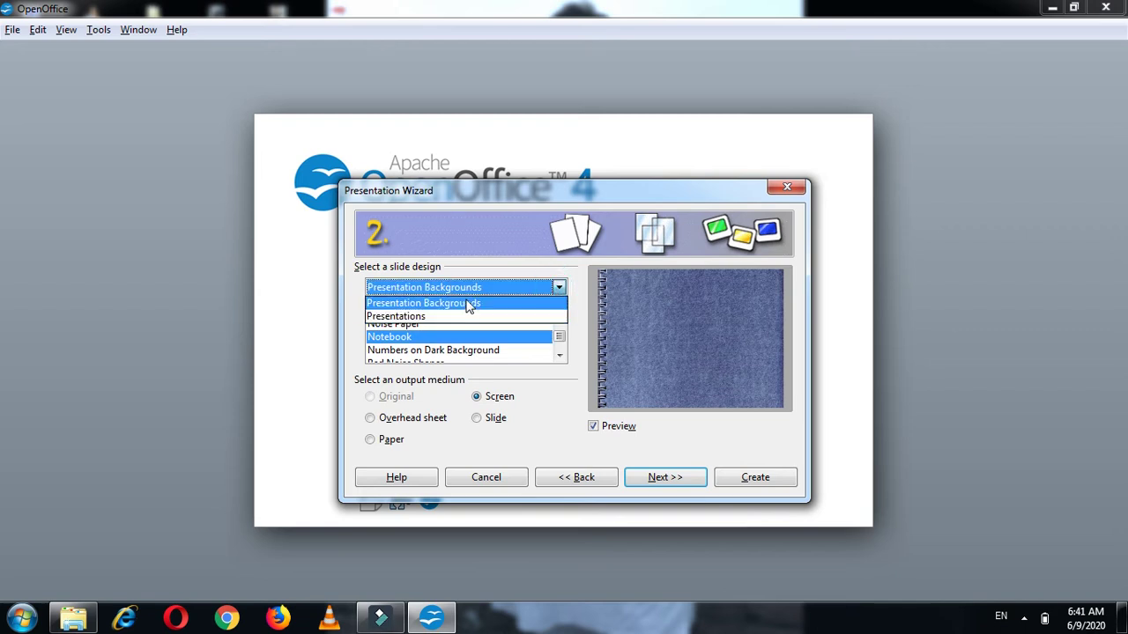
{"action": "left_click", "coordinate": [412, 317]}
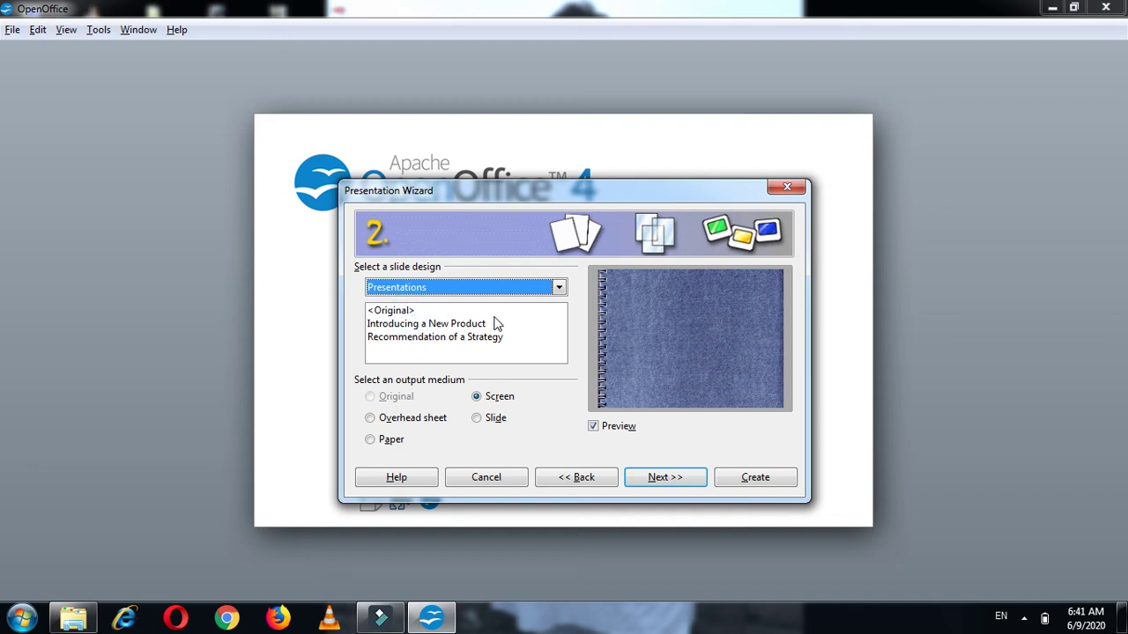
{"action": "left_click", "coordinate": [446, 326]}
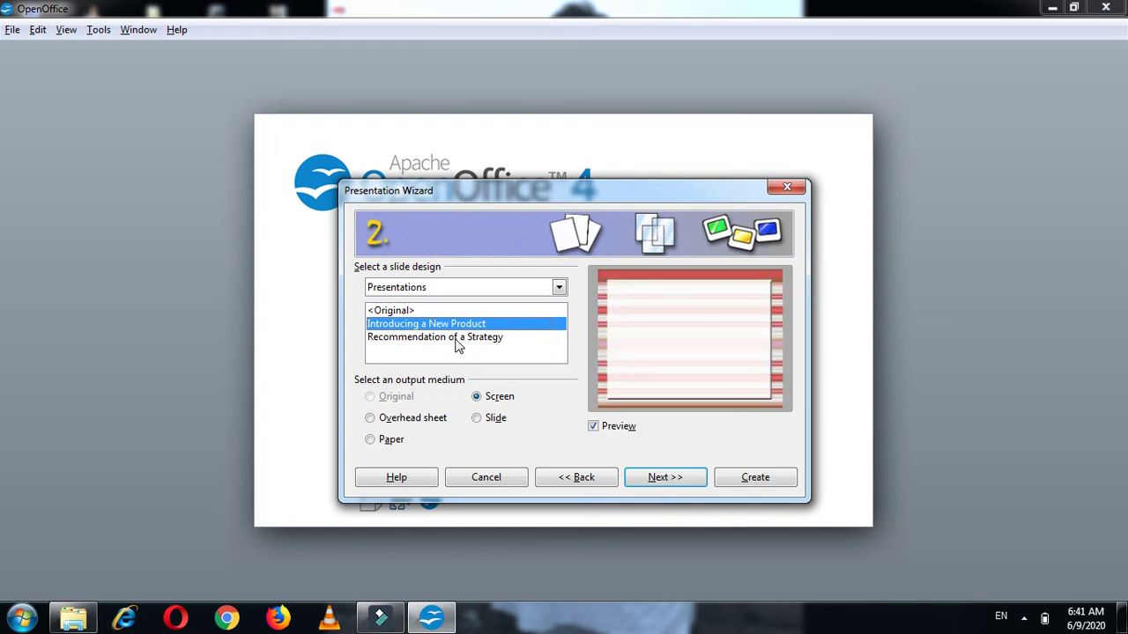
{"action": "left_click", "coordinate": [458, 339]}
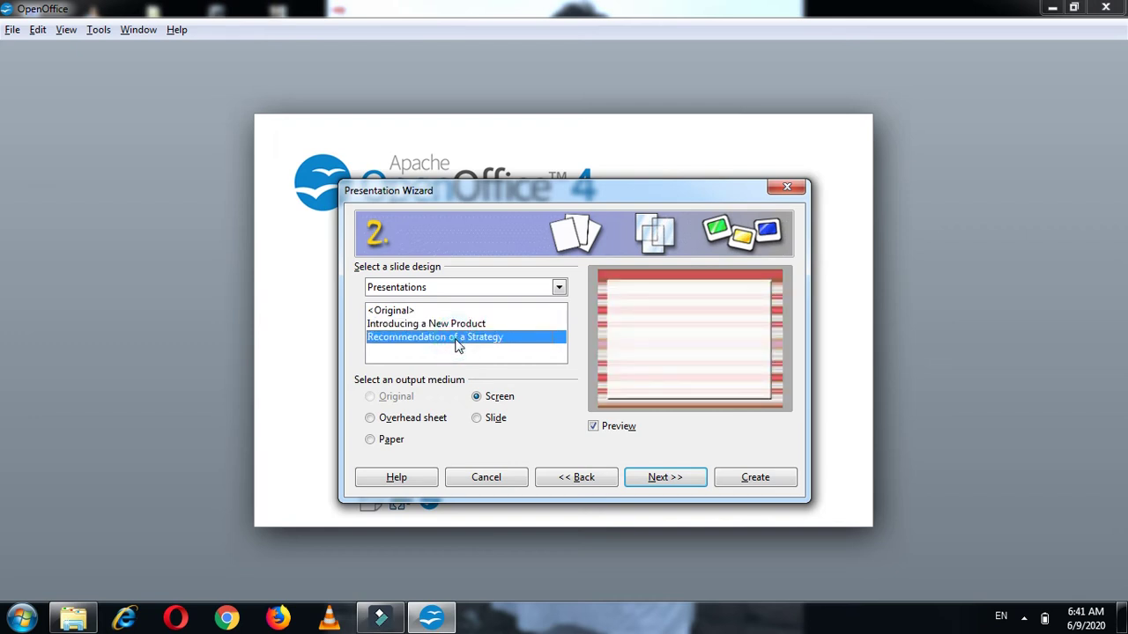
- Among the Presentation Backgrounds, preview Numbers on Dark Background, Red Noise Shapes and Rounded Rectangles, and select Notebook as the slide design
{"action": "left_click", "coordinate": [559, 287]}
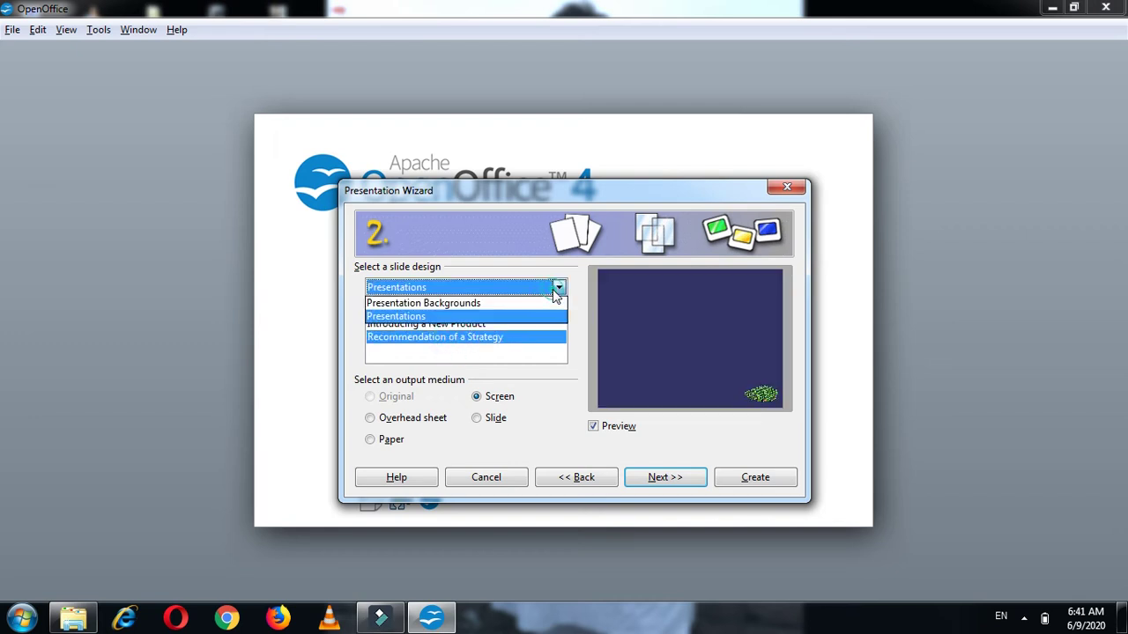
{"action": "left_click", "coordinate": [454, 304]}
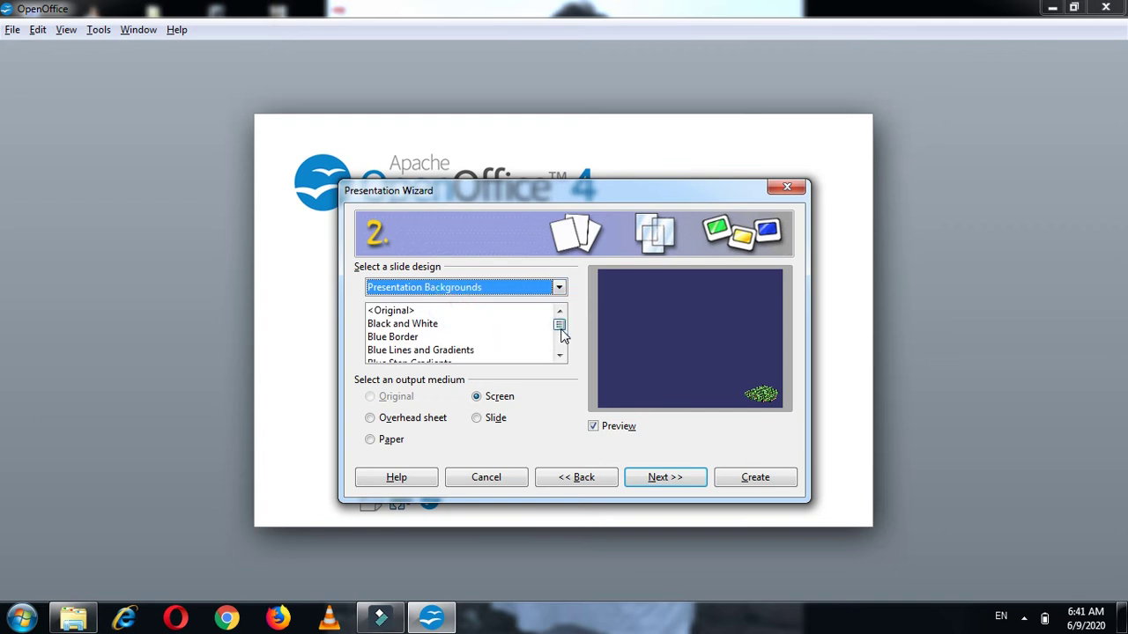
{"action": "left_click_drag", "start_coordinate": [558, 326], "coordinate": [561, 348]}
{"action": "left_click", "coordinate": [445, 324]}
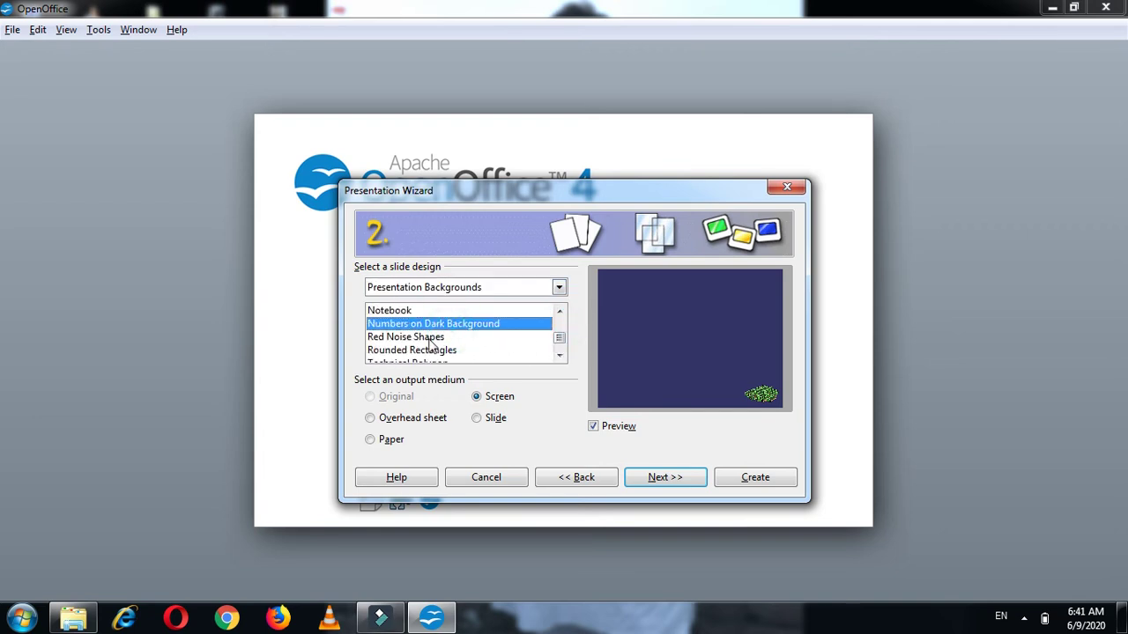
{"action": "left_click", "coordinate": [432, 342]}
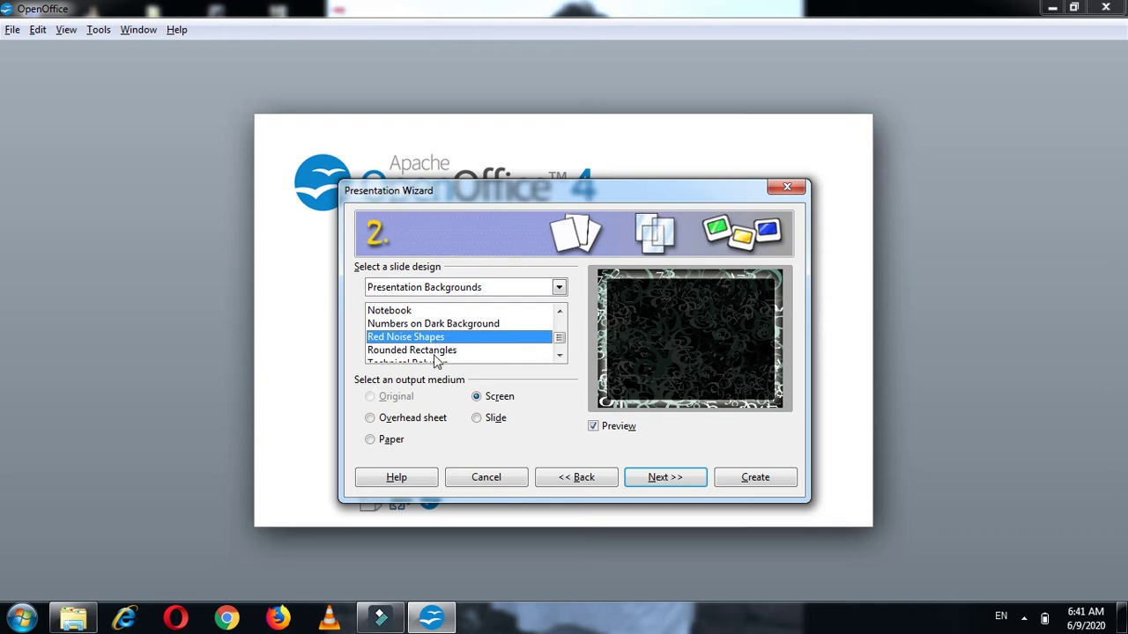
{"action": "left_click", "coordinate": [434, 357]}
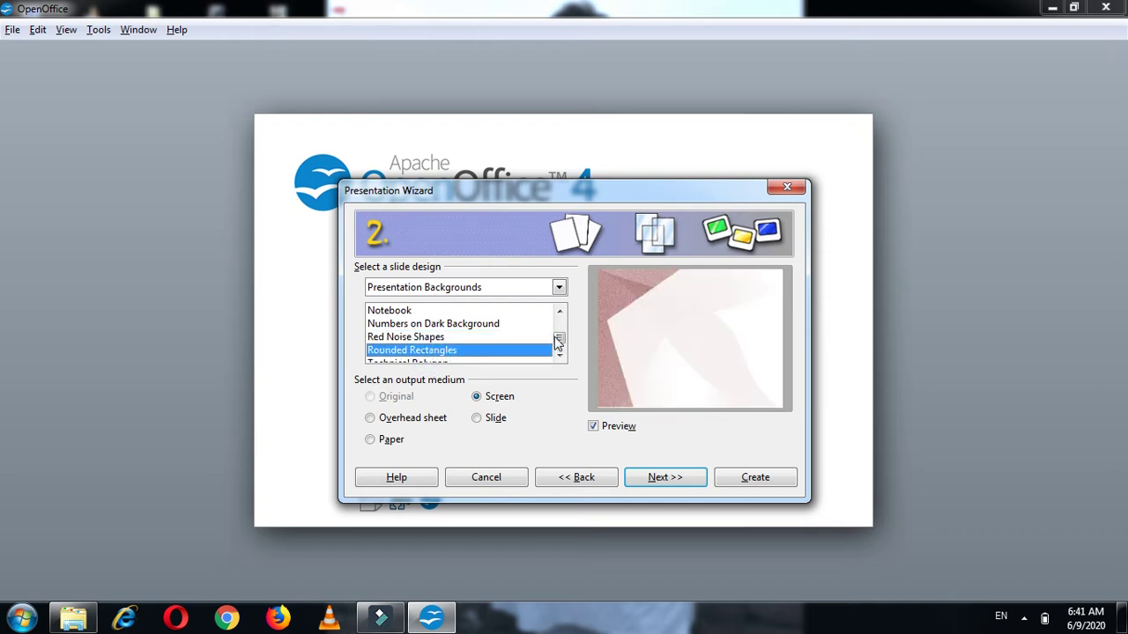
{"action": "scroll", "coordinate": [561, 342], "scroll_direction": "up", "scroll_amount": 3}
{"action": "scroll", "coordinate": [441, 353], "scroll_direction": "down", "scroll_amount": 1}
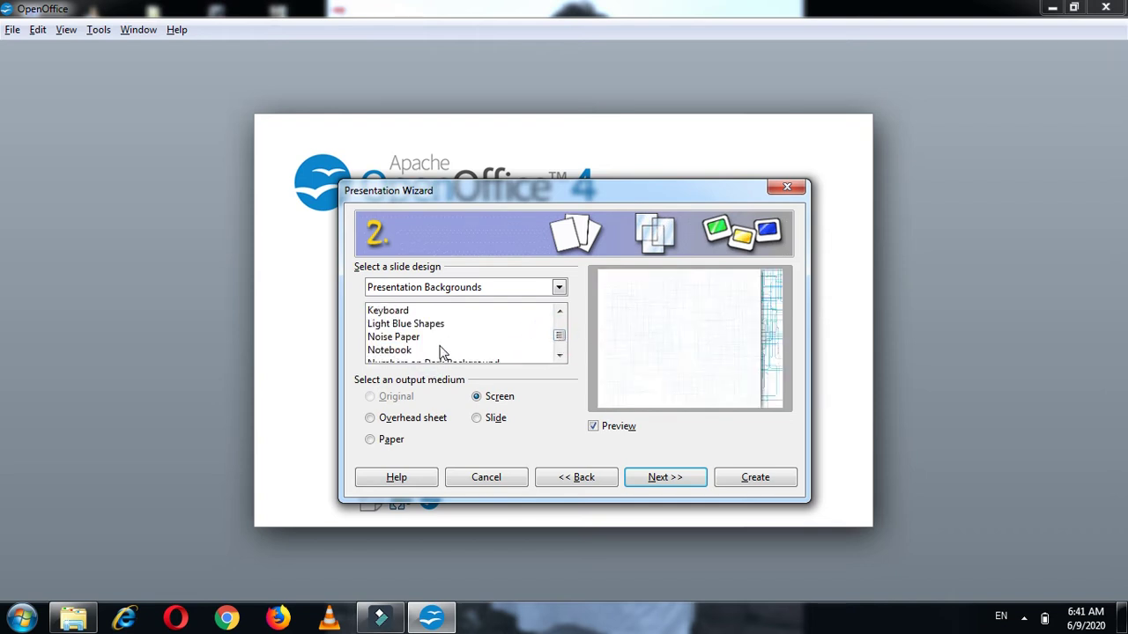
{"action": "left_click", "coordinate": [414, 351]}
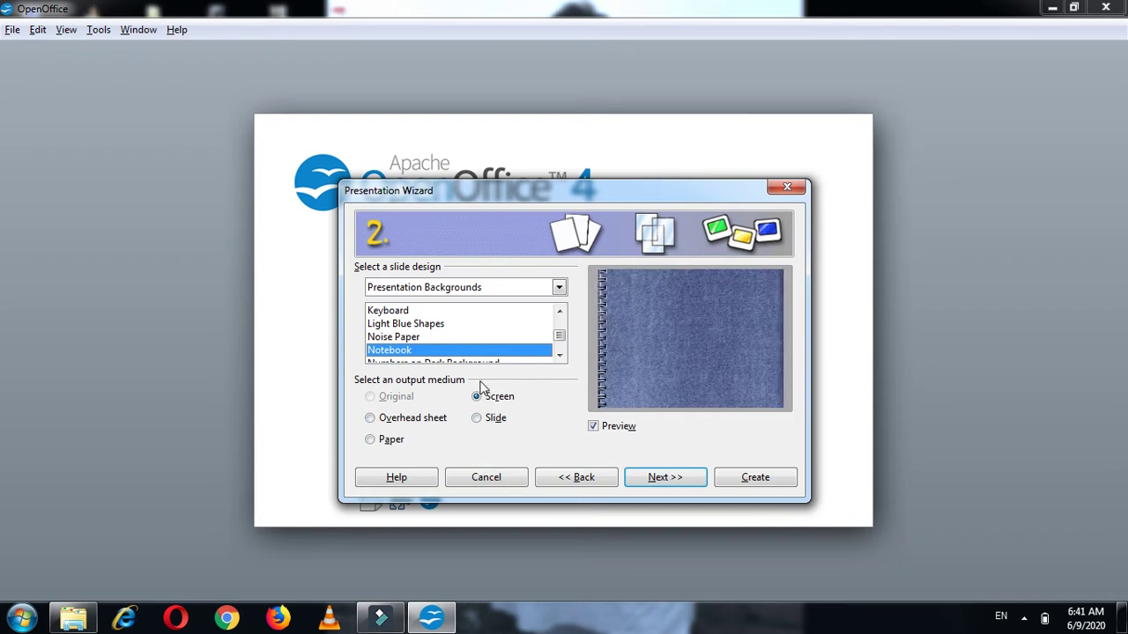
- Try the Slide and Overhead sheet output media, set the medium to Screen, and continue to the next wizard page
{"action": "left_click", "coordinate": [476, 418]}
{"action": "left_click", "coordinate": [363, 415]}
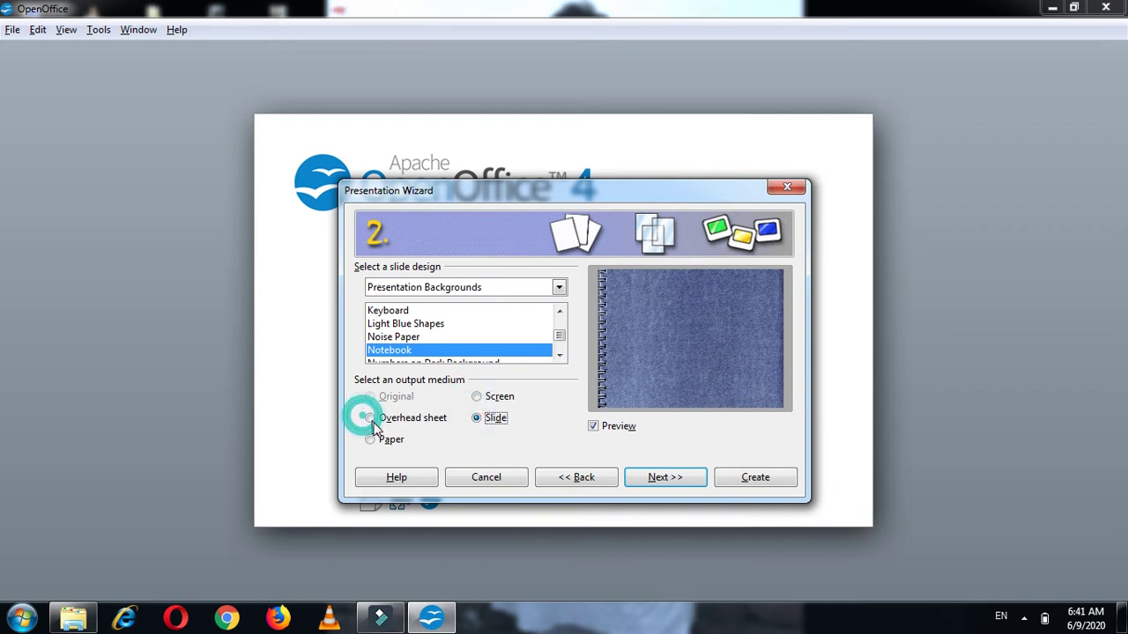
{"action": "left_click", "coordinate": [482, 401]}
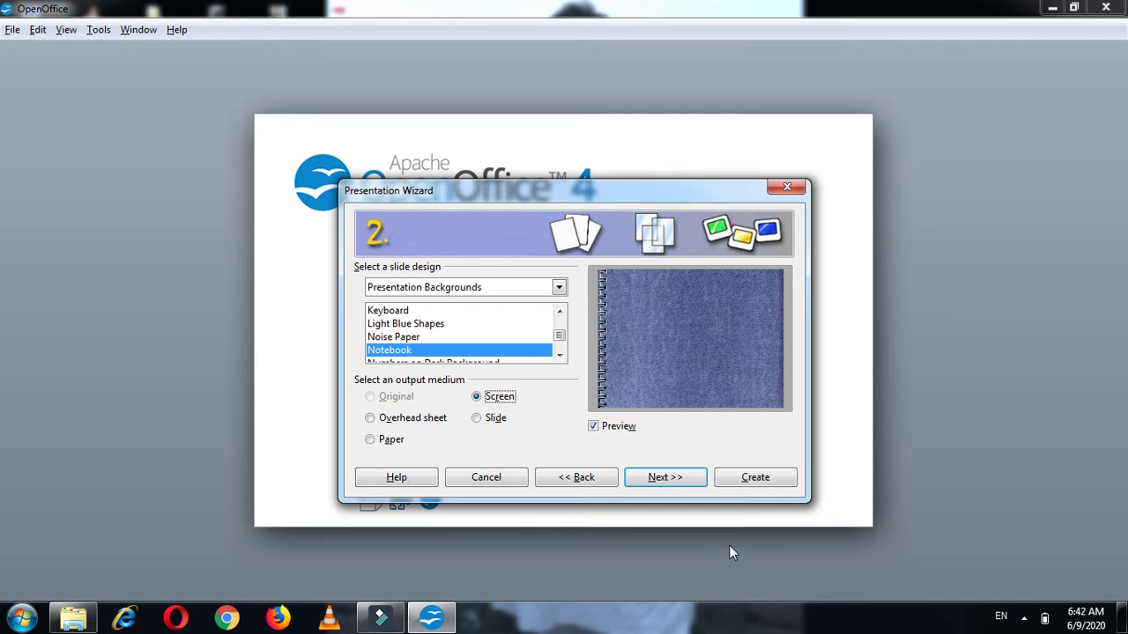
{"action": "left_click", "coordinate": [672, 482]}
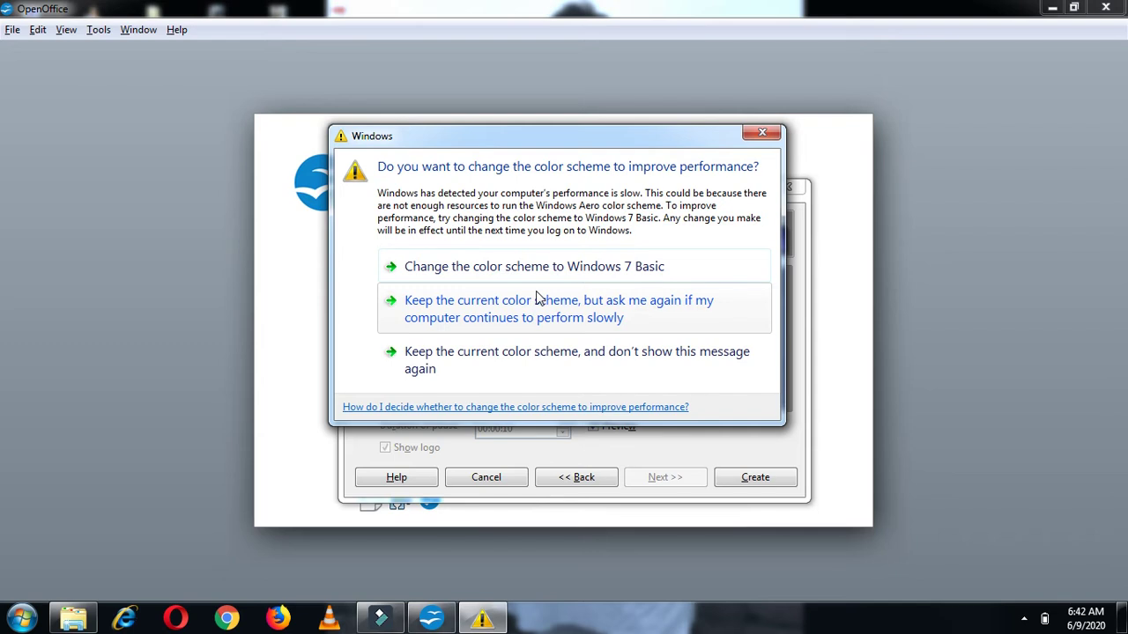
- Dismiss the color scheme prompt and try the Wheel Clockwise, 2 Spokes, Uncover Left and Checkerboard Down slide transition effects
{"action": "left_click", "coordinate": [762, 133]}
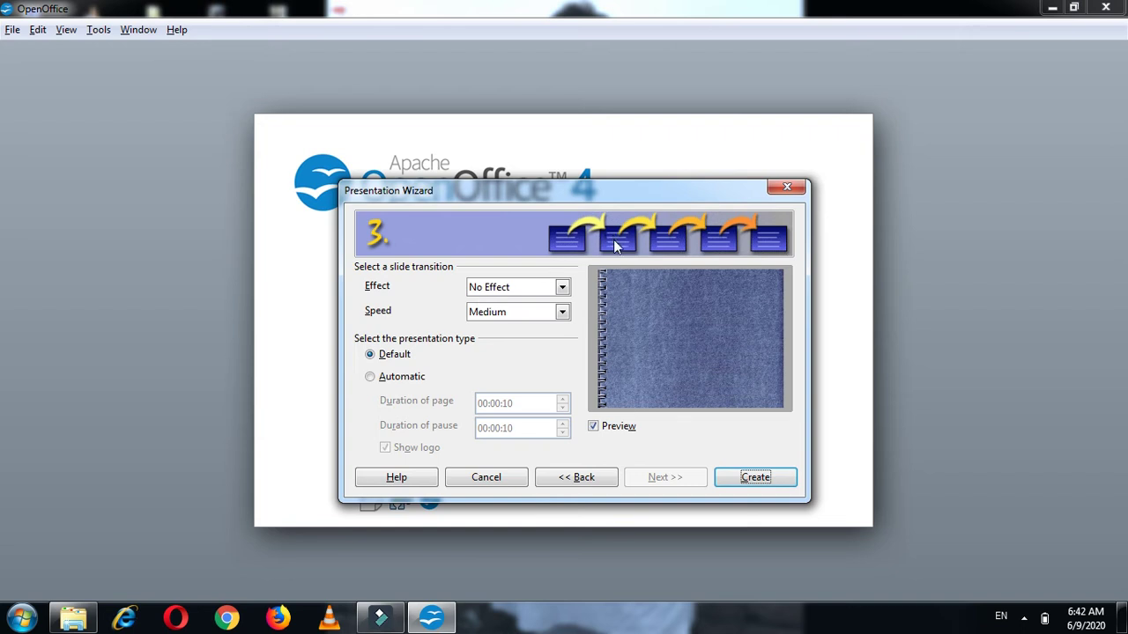
{"action": "left_click", "coordinate": [562, 287]}
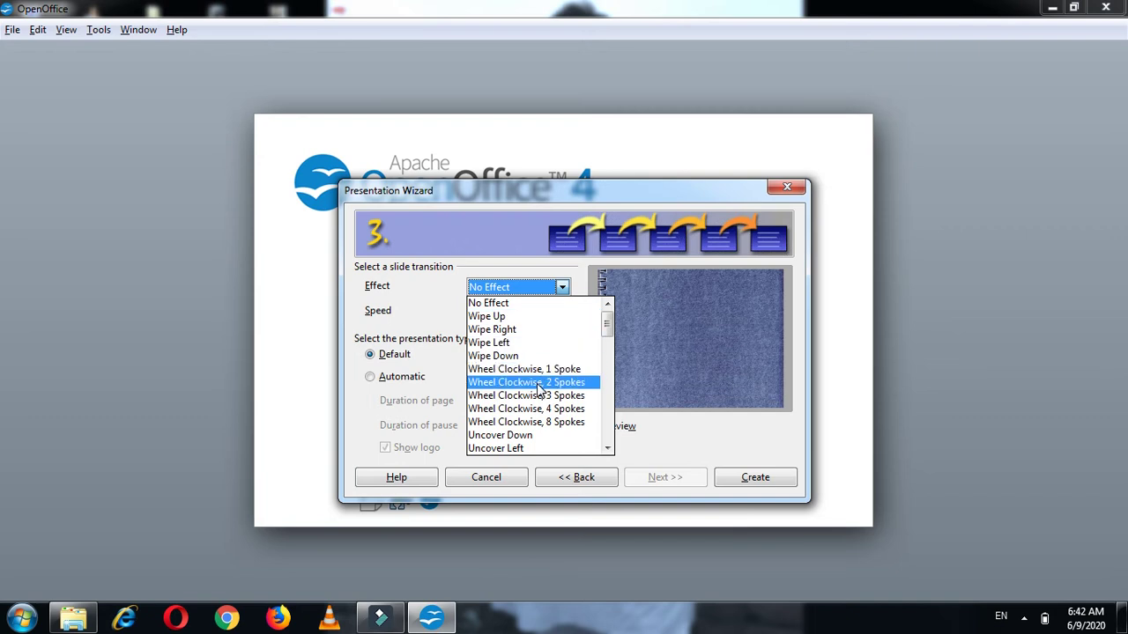
{"action": "left_click", "coordinate": [540, 384]}
{"action": "left_click", "coordinate": [563, 291]}
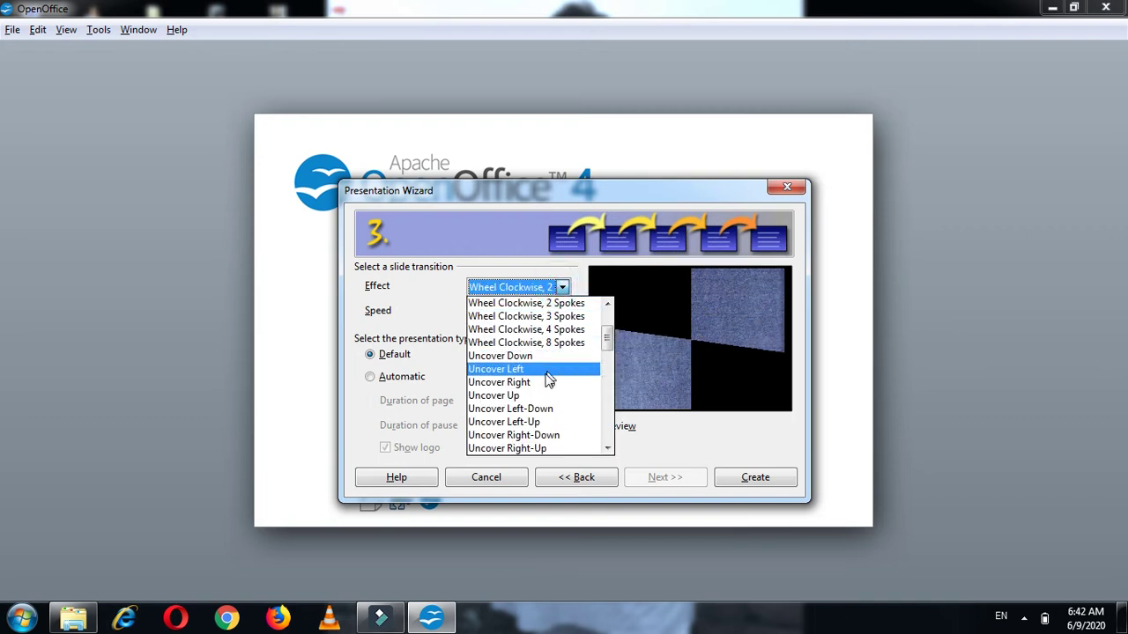
{"action": "left_click", "coordinate": [547, 370]}
{"action": "left_click", "coordinate": [563, 289]}
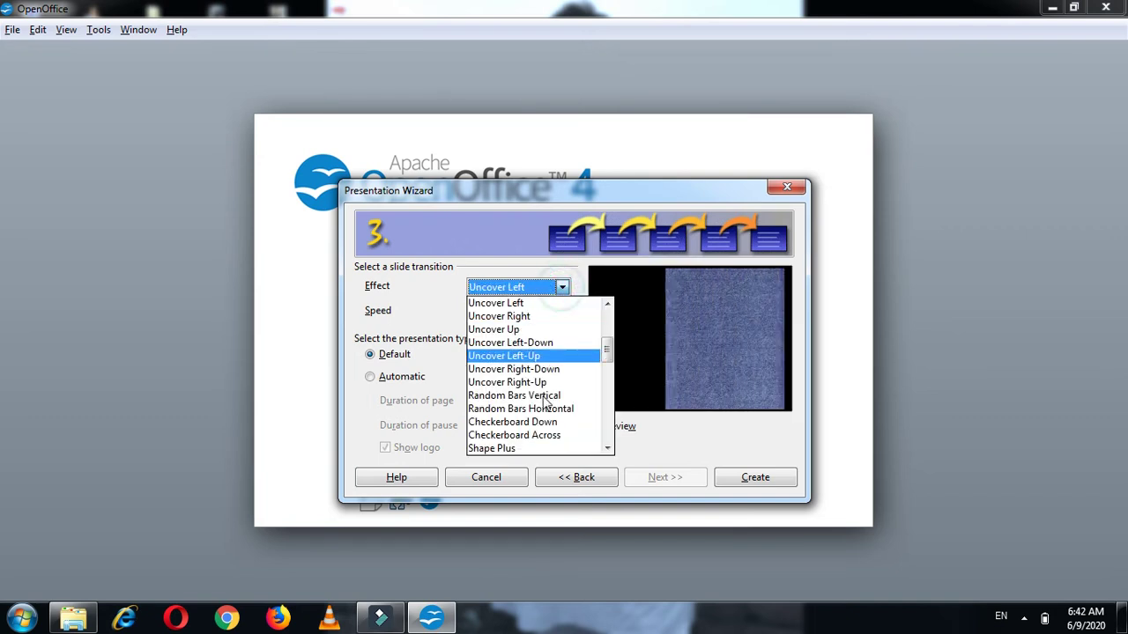
{"action": "left_click", "coordinate": [538, 421]}
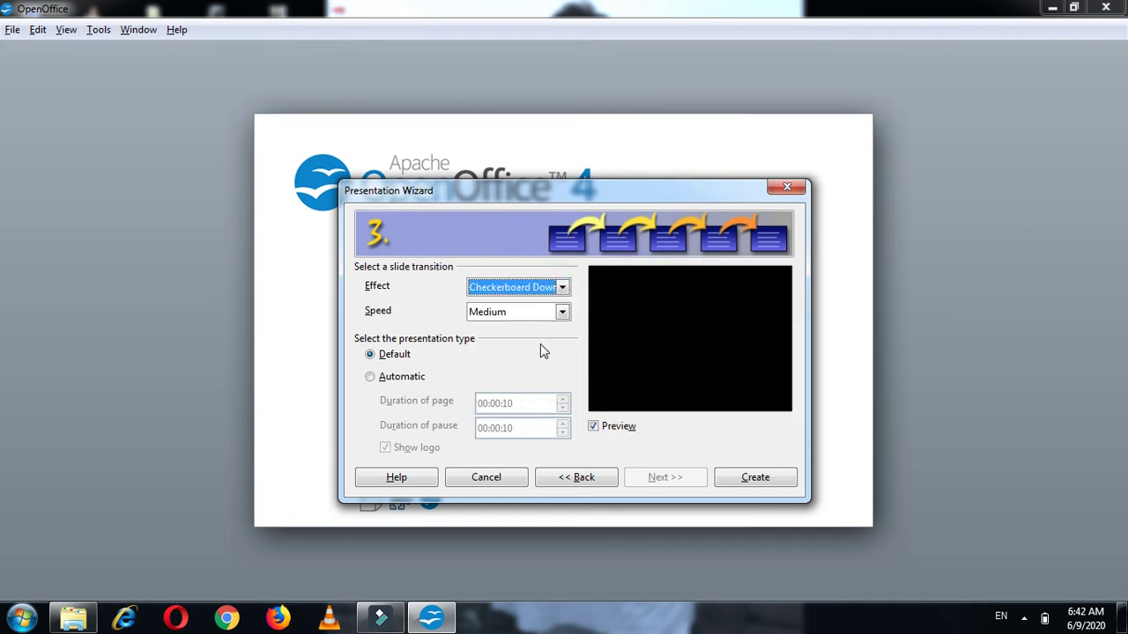
- Try the Venetian Blinds Horizontal transition and set the slide transition effect to Cover Right
{"action": "left_click", "coordinate": [564, 288]}
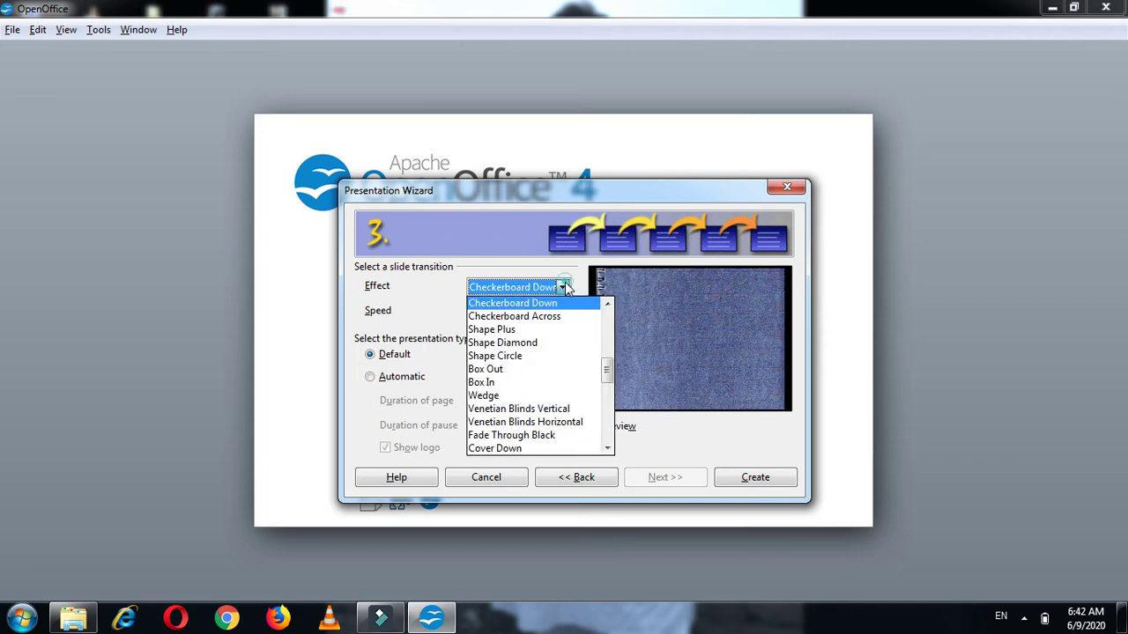
{"action": "left_click", "coordinate": [545, 425]}
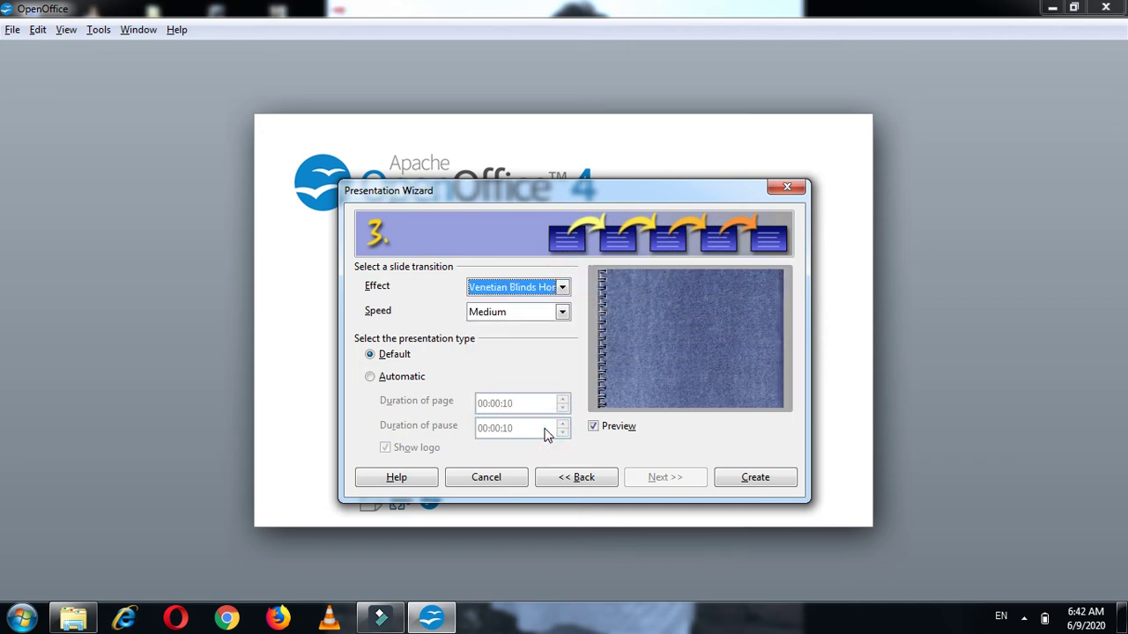
{"action": "left_click", "coordinate": [563, 287]}
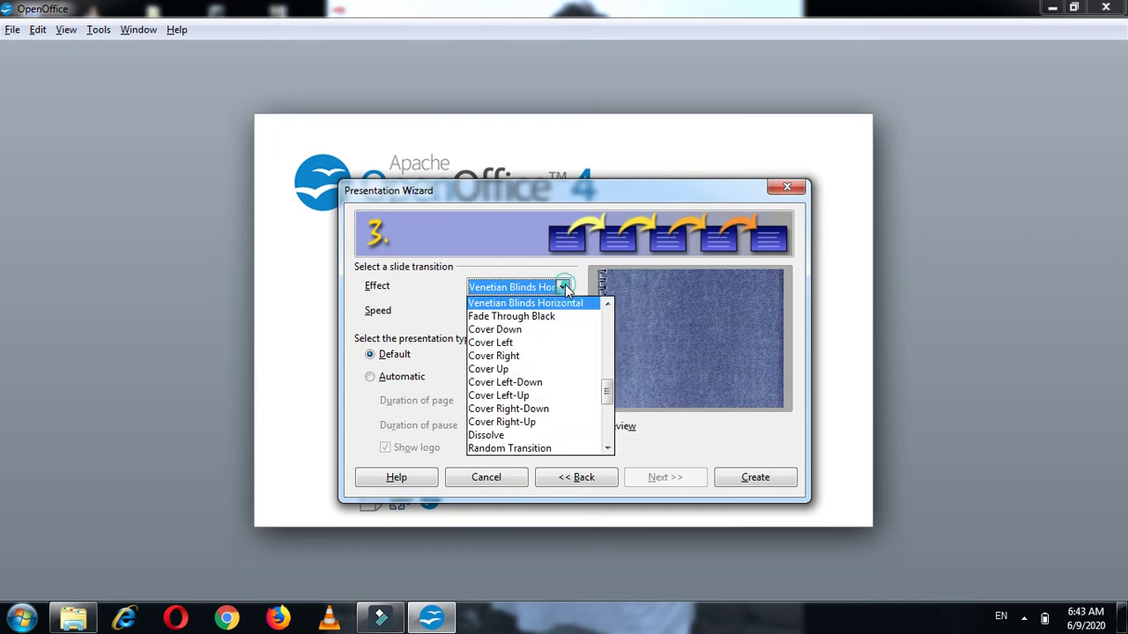
{"action": "left_click", "coordinate": [526, 356]}
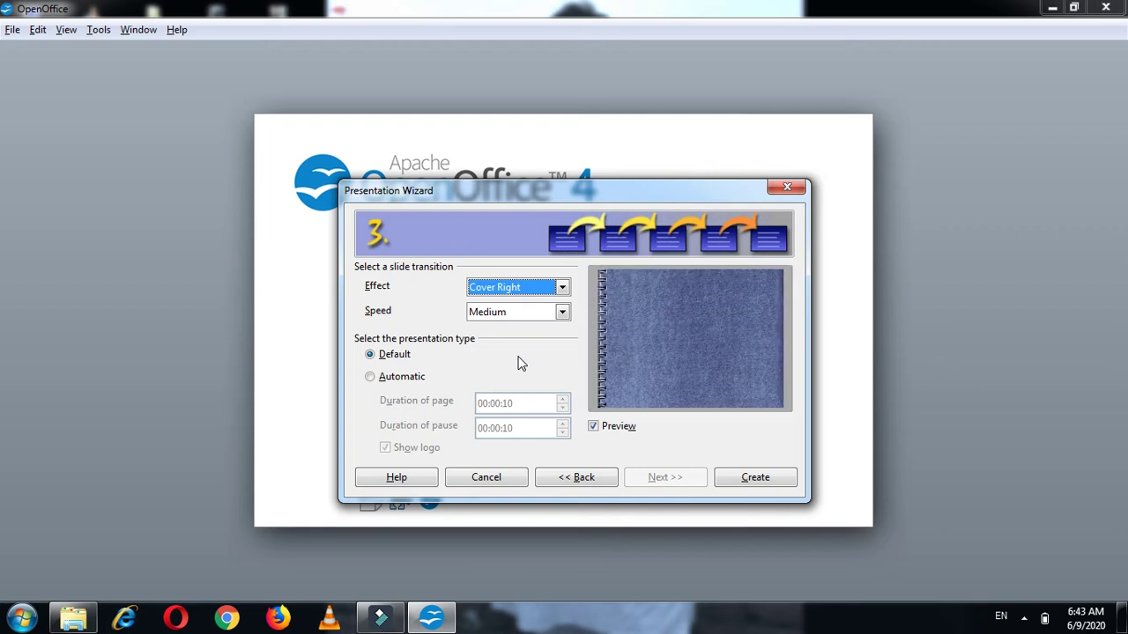
- Try the Slow and Fast transition speeds and set the speed back to Medium
{"action": "left_click", "coordinate": [561, 312]}
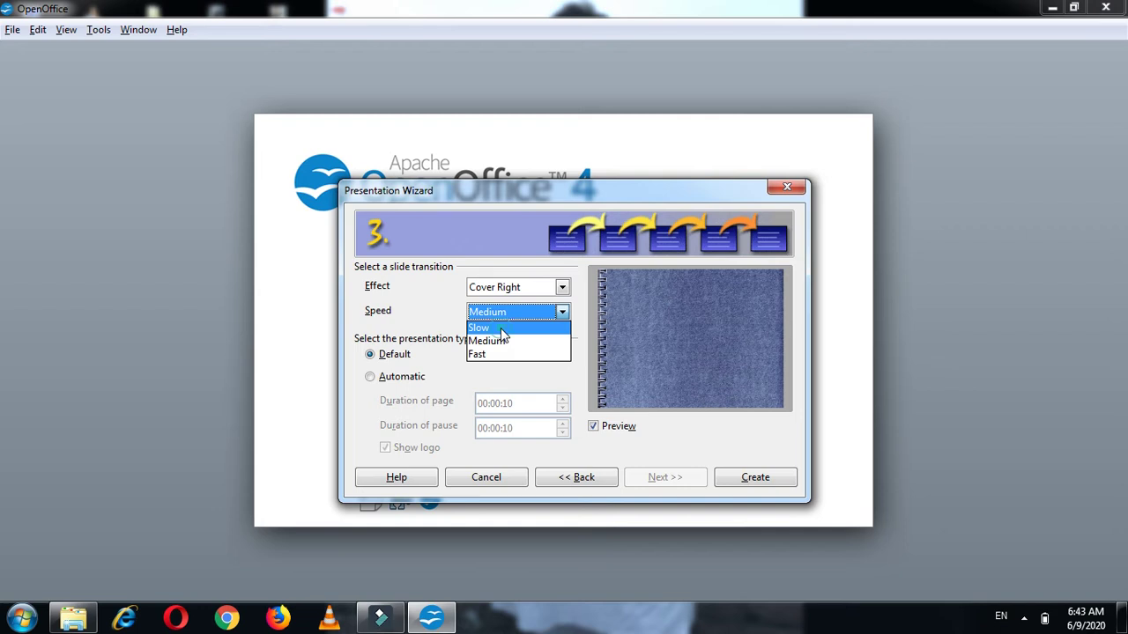
{"action": "left_click", "coordinate": [500, 327]}
{"action": "left_click", "coordinate": [524, 310]}
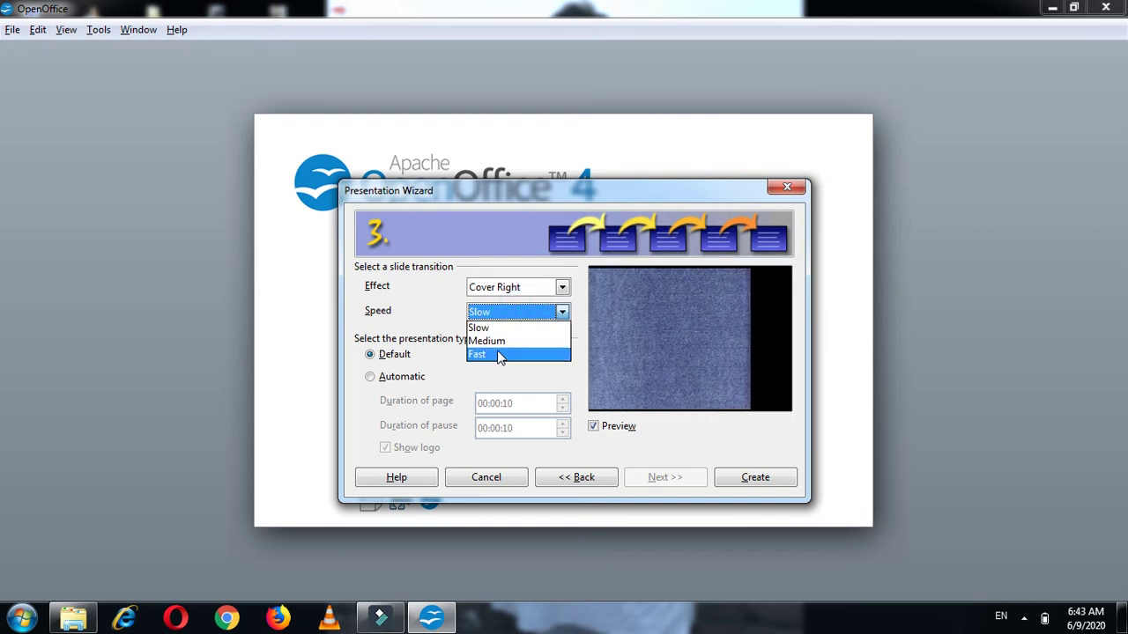
{"action": "left_click", "coordinate": [498, 354]}
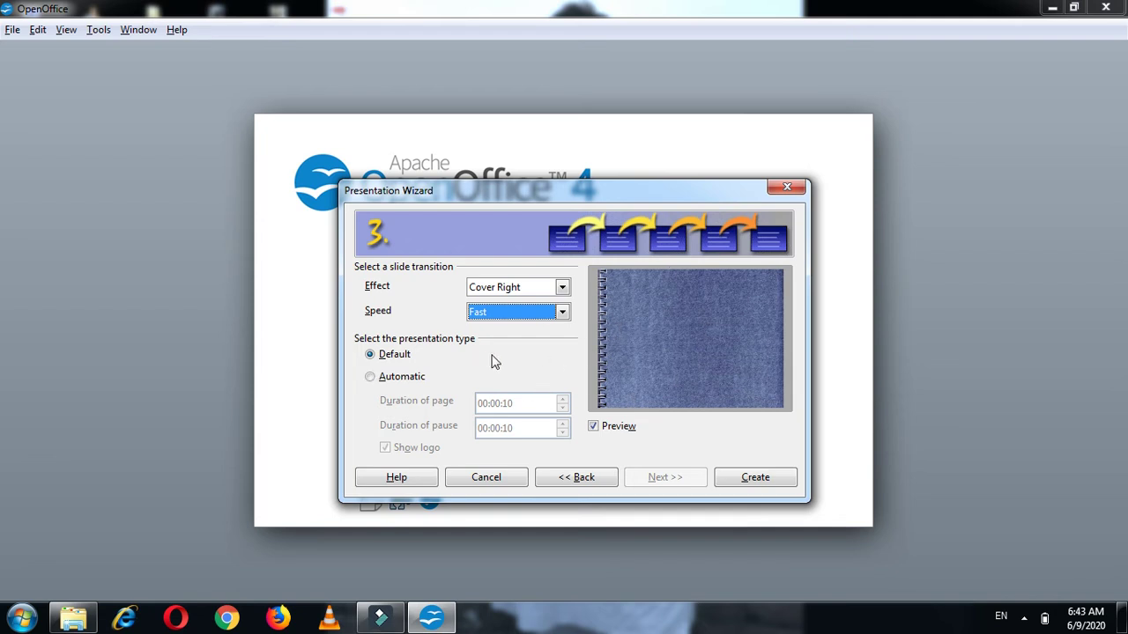
{"action": "left_click", "coordinate": [561, 312]}
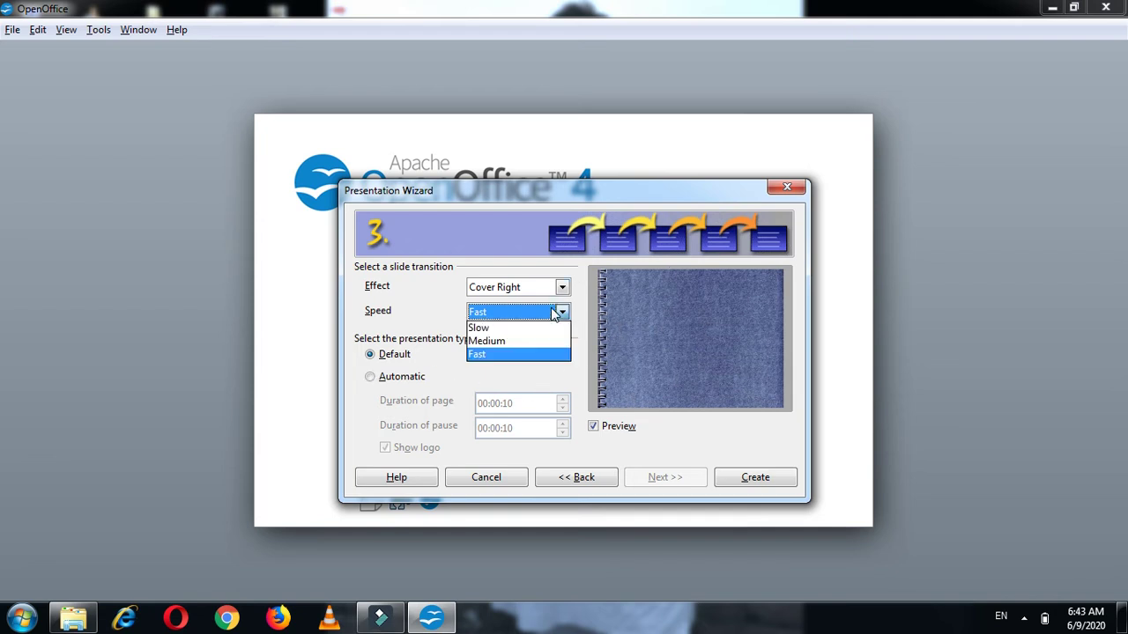
{"action": "left_click", "coordinate": [493, 342]}
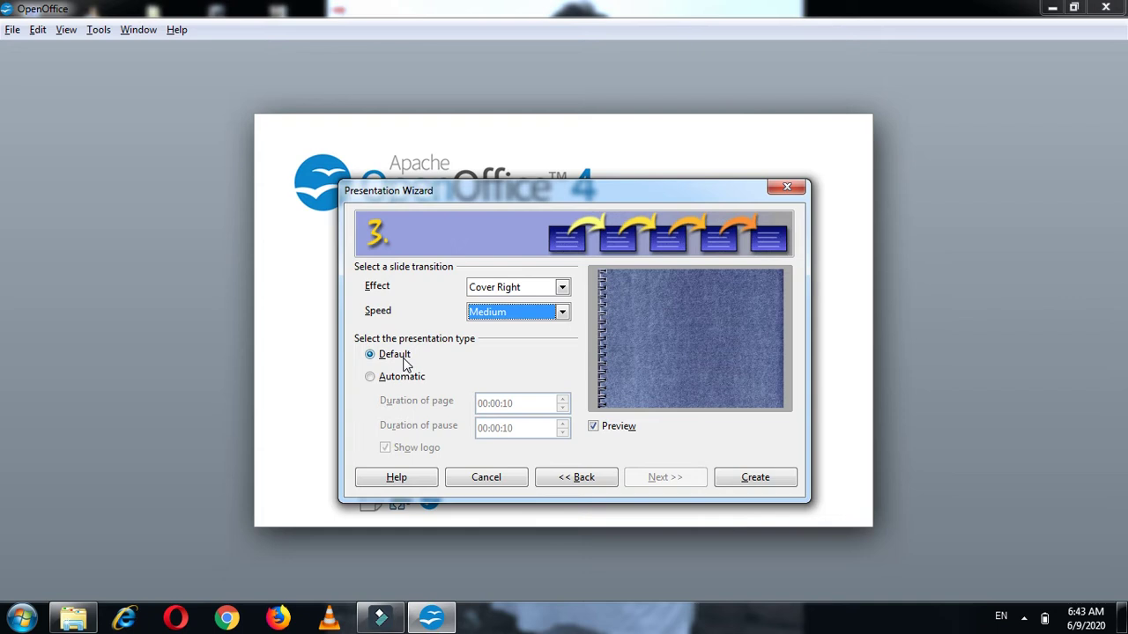
- Compare the Default and Automatic presentation types and set the type to Automatic
{"action": "left_click", "coordinate": [370, 379]}
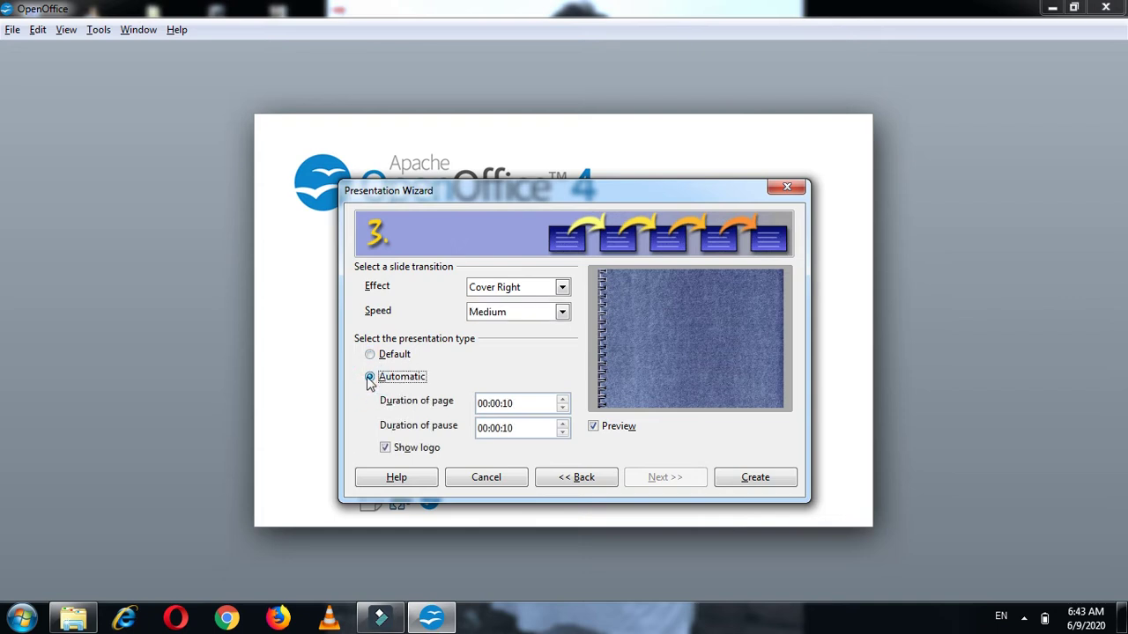
{"action": "left_click", "coordinate": [370, 354]}
{"action": "left_click", "coordinate": [371, 377]}
{"action": "left_click", "coordinate": [370, 354]}
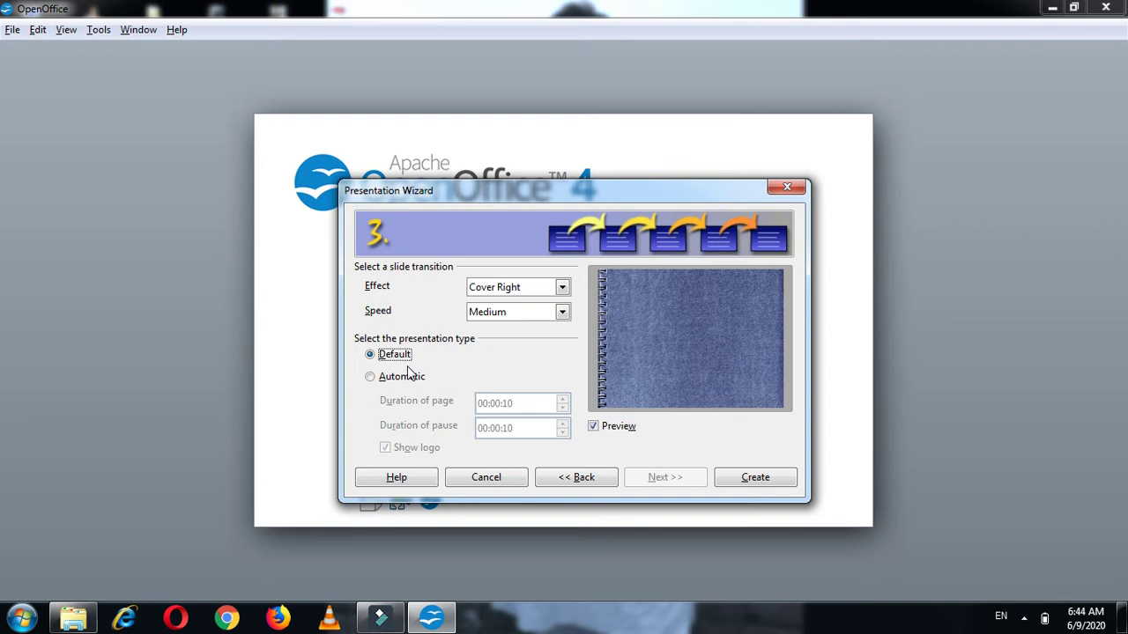
{"action": "left_click", "coordinate": [370, 376]}
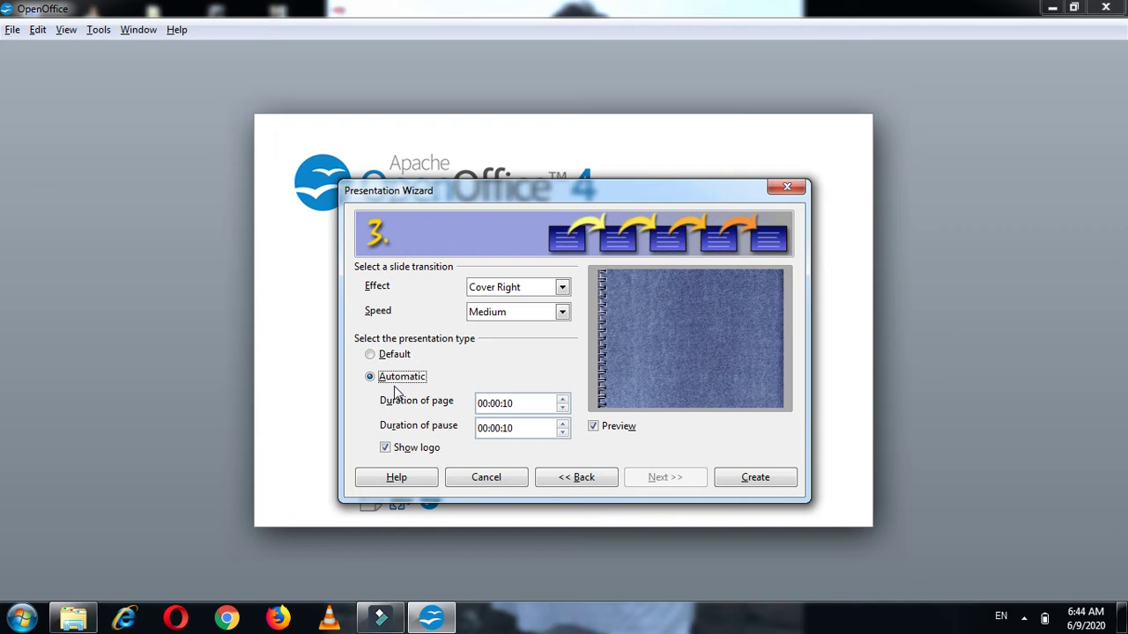
- Highlight the seconds in the page and pause durations, dismissing the color scheme prompt, and create the presentation
{"action": "double_click", "coordinate": [506, 402]}
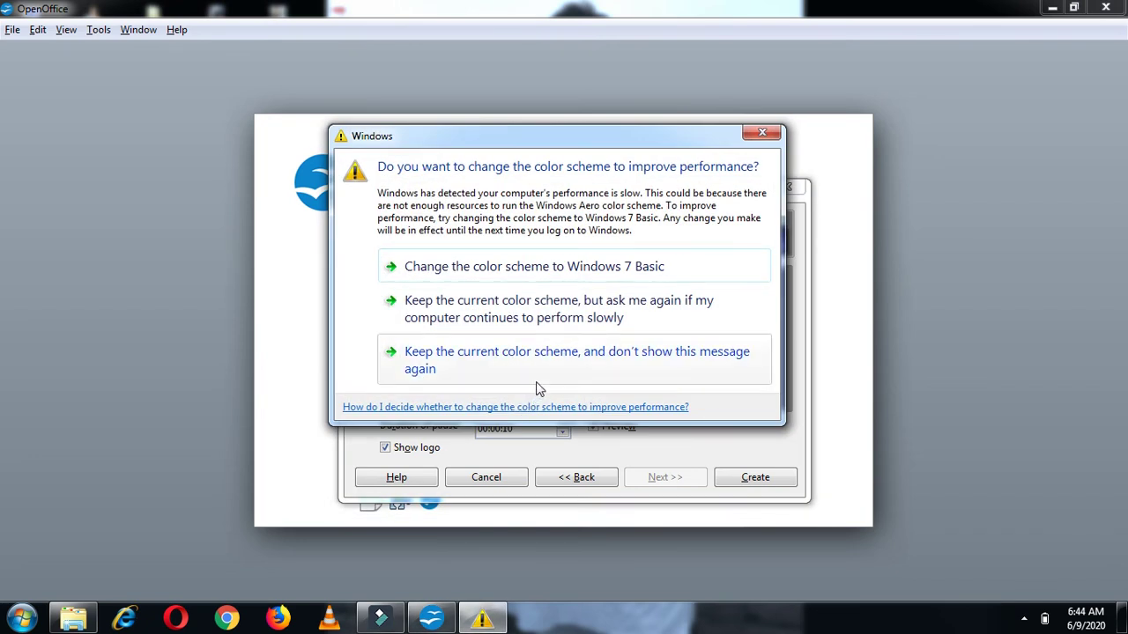
{"action": "left_click", "coordinate": [762, 132]}
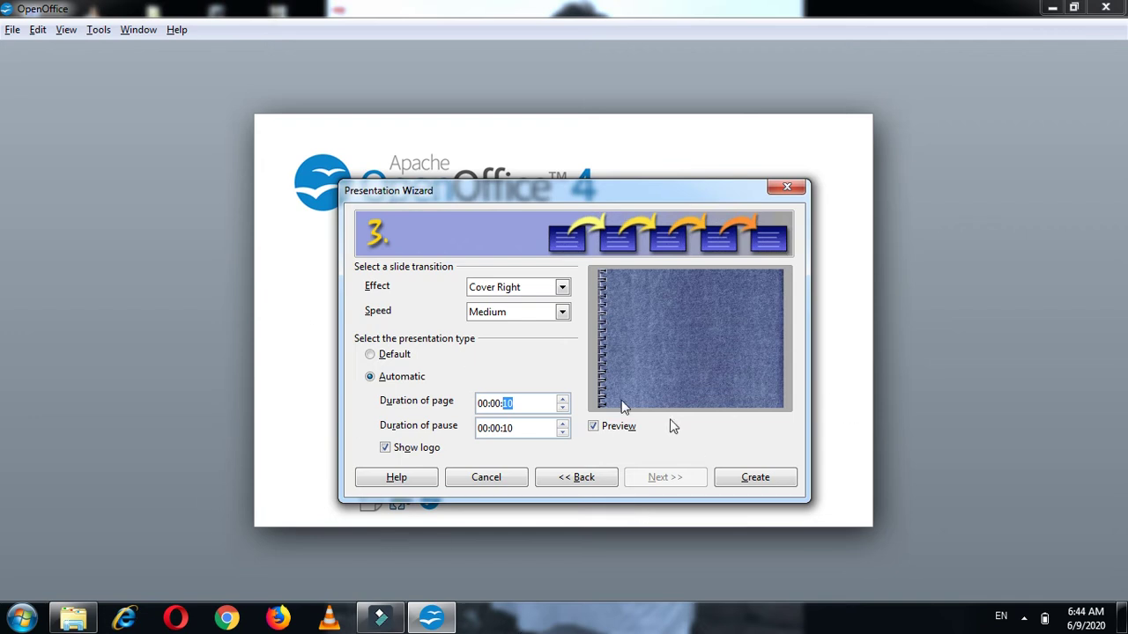
{"action": "left_click_drag", "start_coordinate": [528, 405], "coordinate": [505, 429]}
{"action": "left_click", "coordinate": [527, 427]}
{"action": "left_click_drag", "start_coordinate": [518, 429], "coordinate": [502, 429]}
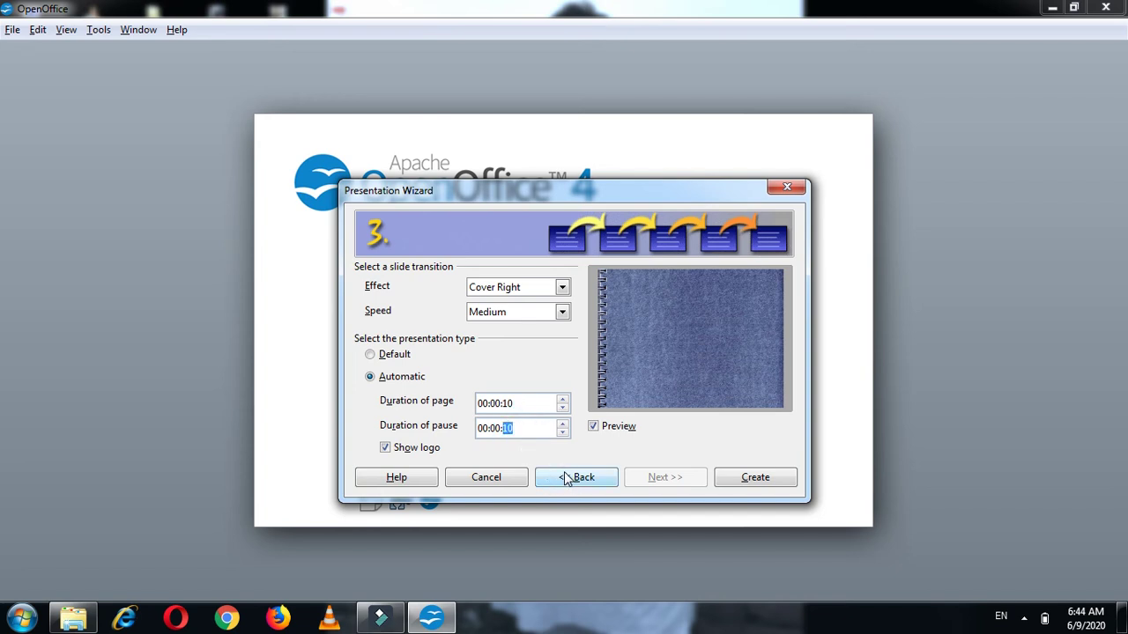
{"action": "left_click", "coordinate": [768, 485]}
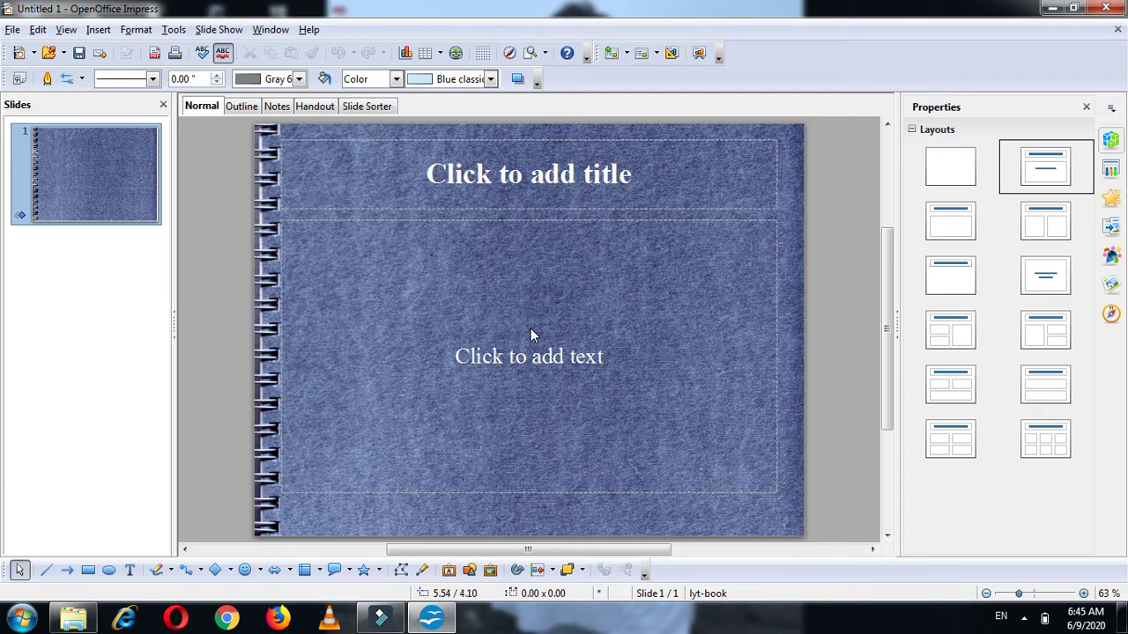
- Enter "dfgdfgdfg" as the title of the first slide
{"action": "left_click", "coordinate": [702, 220]}
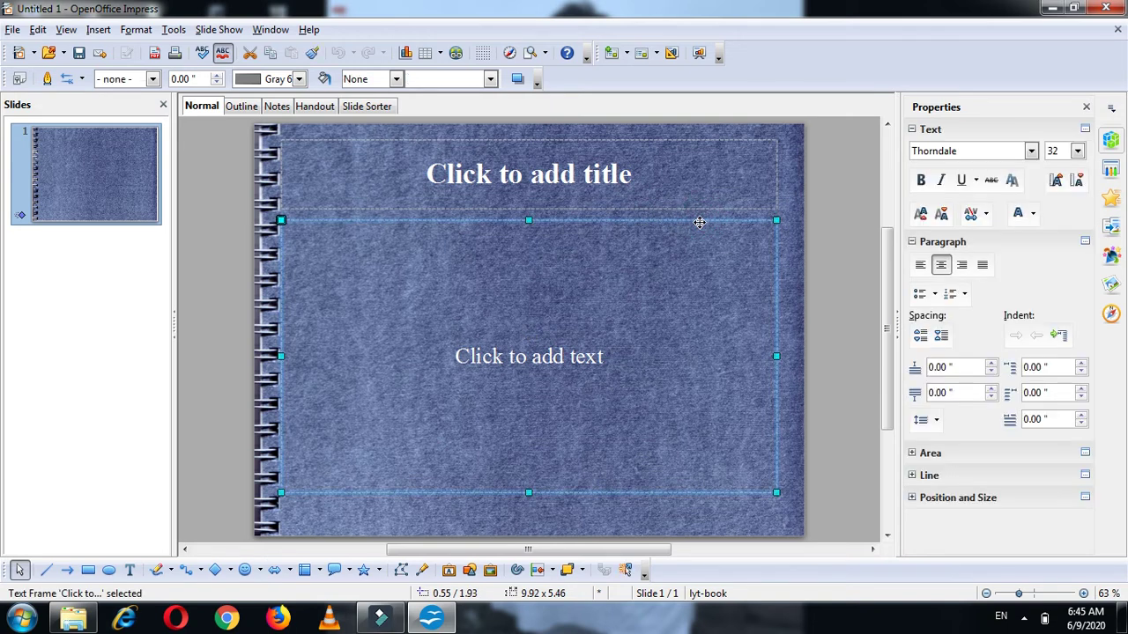
{"action": "left_click", "coordinate": [700, 221]}
{"action": "left_click", "coordinate": [552, 377]}
{"action": "type", "text": "dfgdfgdfg"}
- Fill the slide's content box with the three lines "Dfgdgdfgdfgdf", "Dfgdfgdfgdfgd" and "fbgfhfghfghfhfg"
{"action": "left_click", "coordinate": [551, 355]}
{"action": "left_click", "coordinate": [553, 352]}
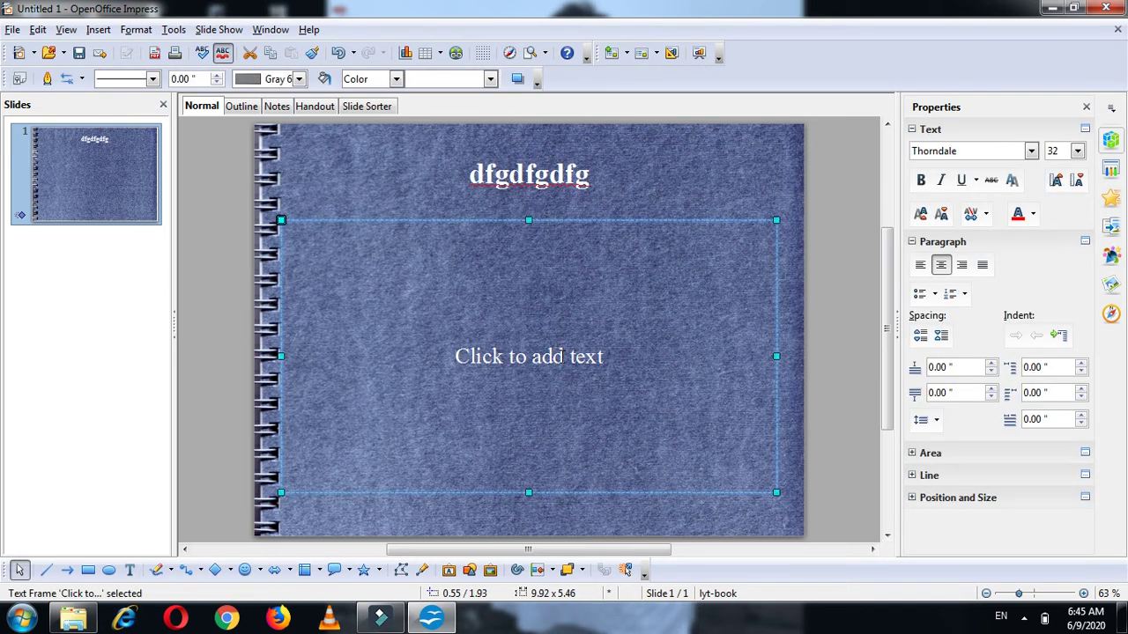
{"action": "left_click", "coordinate": [558, 356]}
{"action": "type", "text": "dfgdfgdf dfgdfgdf"}
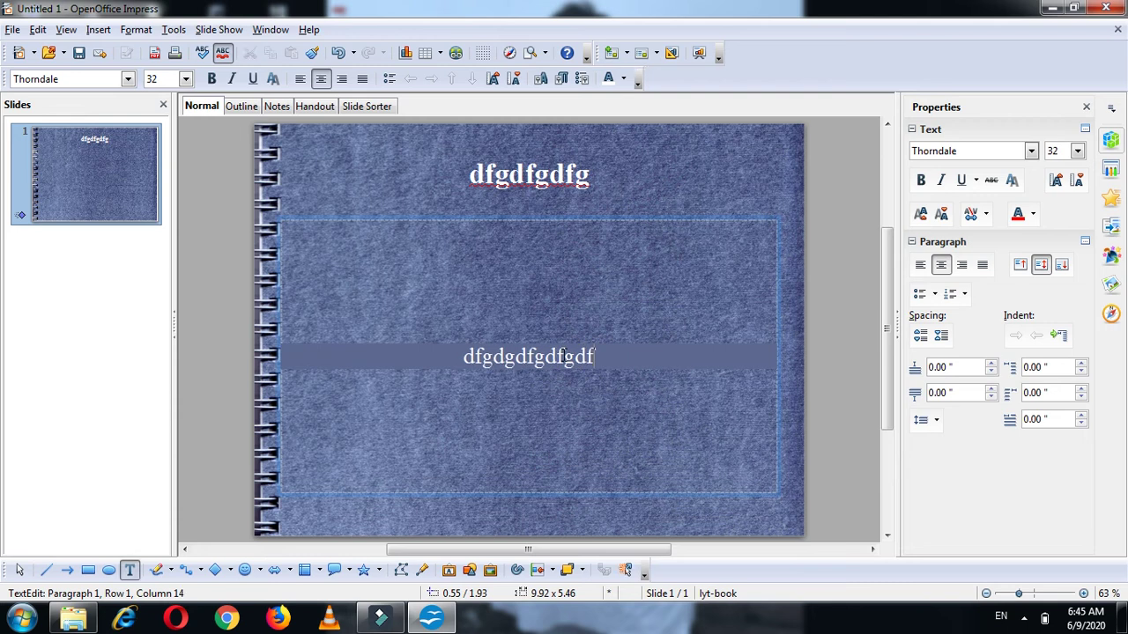
{"action": "key", "text": "Return"}
{"action": "type", "text": "dfgdfgdfgd"}
{"action": "key", "text": "Return"}
{"action": "type", "text": "fbgfhfghfghfhfg"}
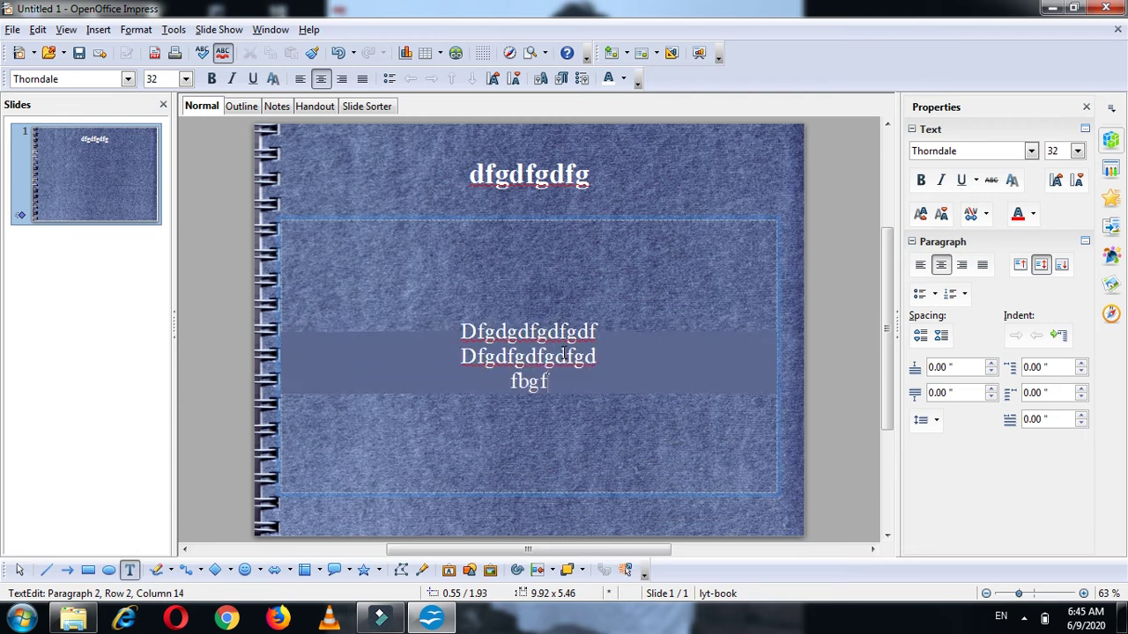
{"action": "left_click", "coordinate": [825, 282]}
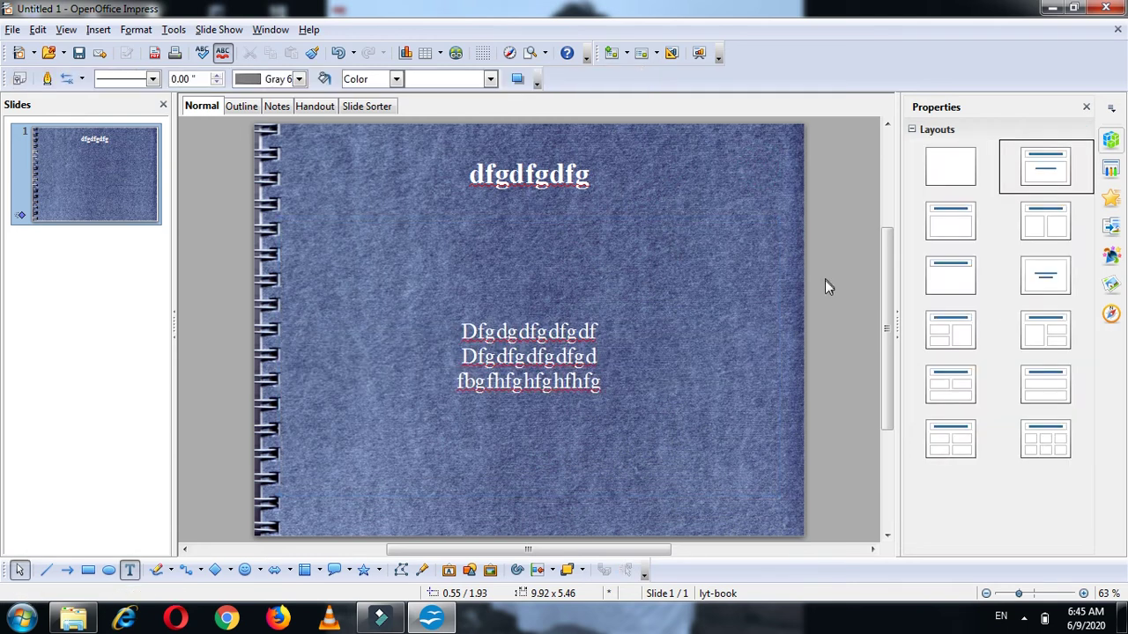
- Select the content box by its border, then select its second line and all the text inside it
{"action": "left_click", "coordinate": [579, 329]}
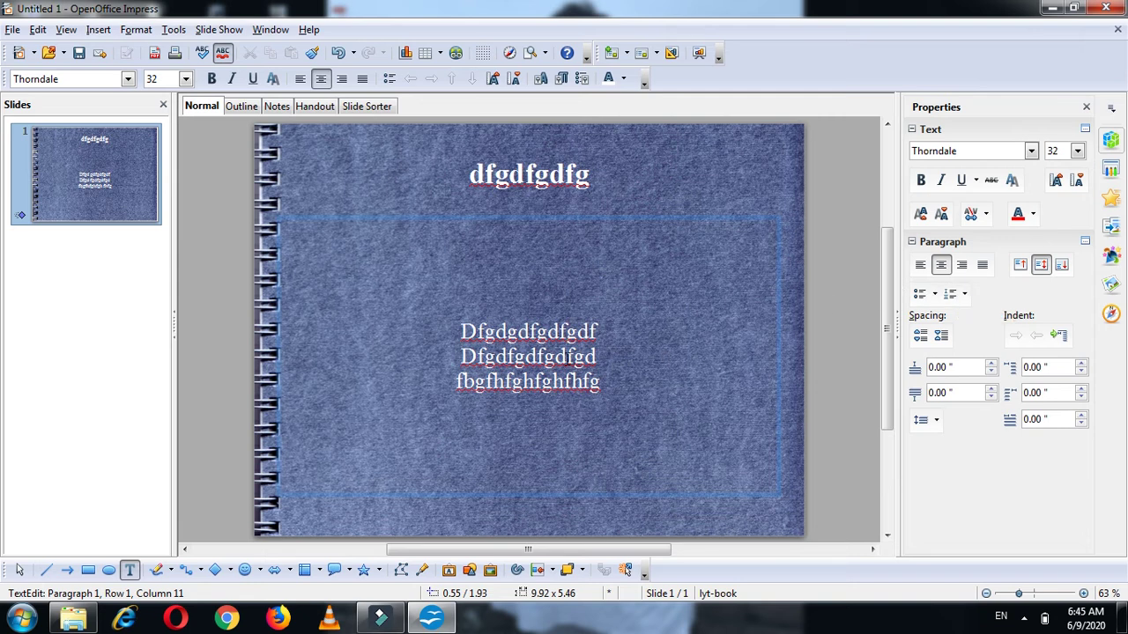
{"action": "left_click", "coordinate": [588, 220]}
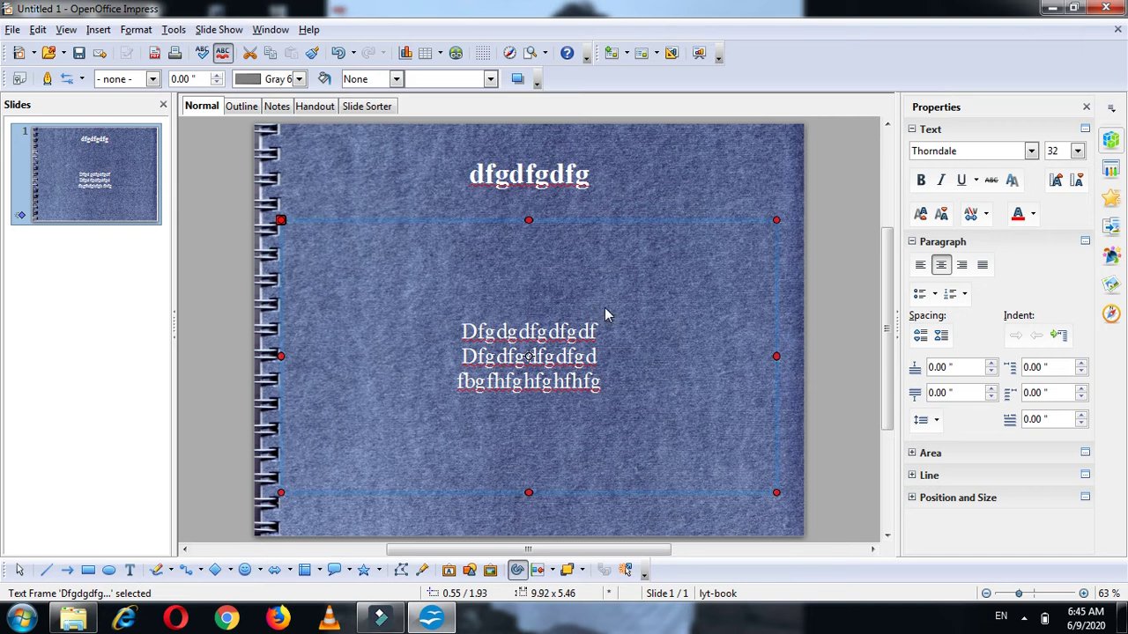
{"action": "left_click", "coordinate": [616, 219]}
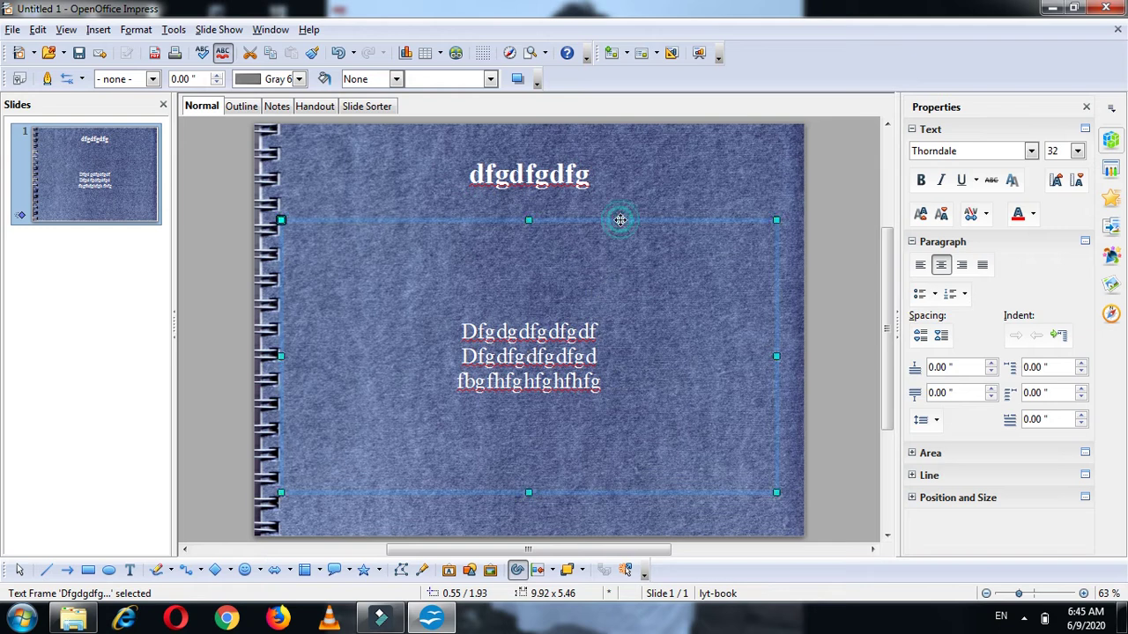
{"action": "left_click", "coordinate": [571, 356]}
{"action": "double_click", "coordinate": [571, 356]}
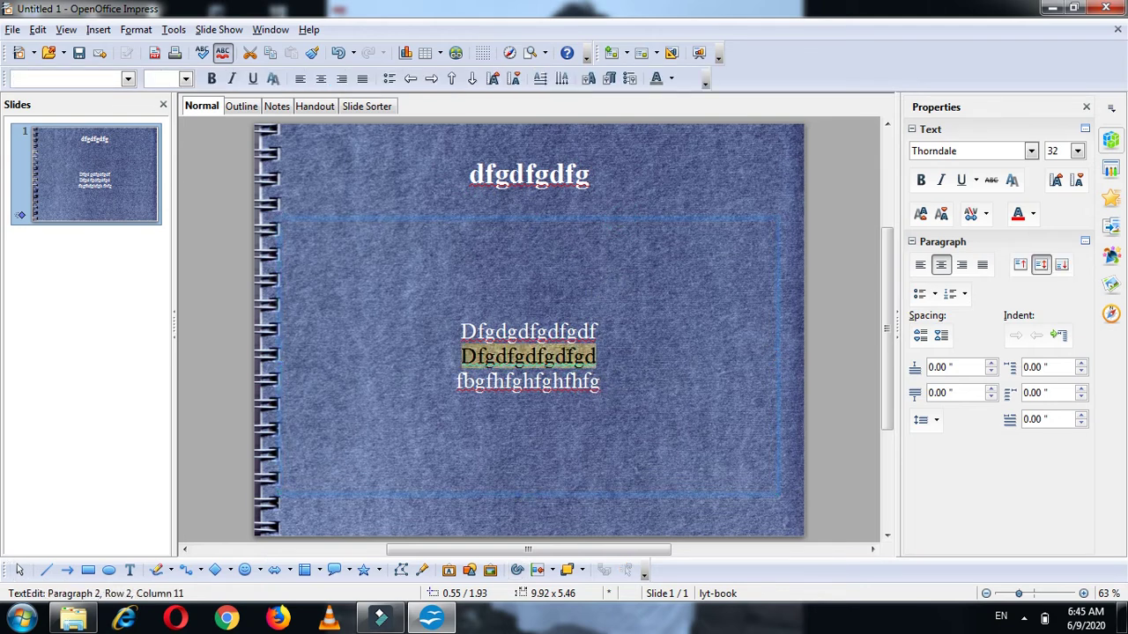
{"action": "key", "text": "ctrl+a"}
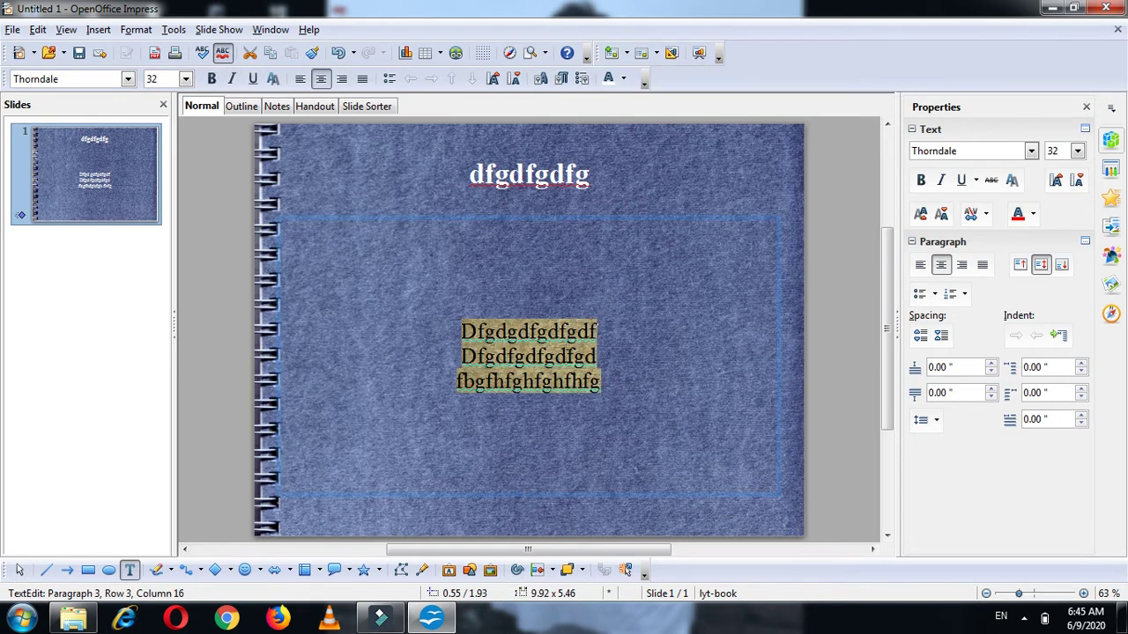
- Select the content text frame as a whole and set its font size to 36
{"action": "left_click", "coordinate": [668, 220]}
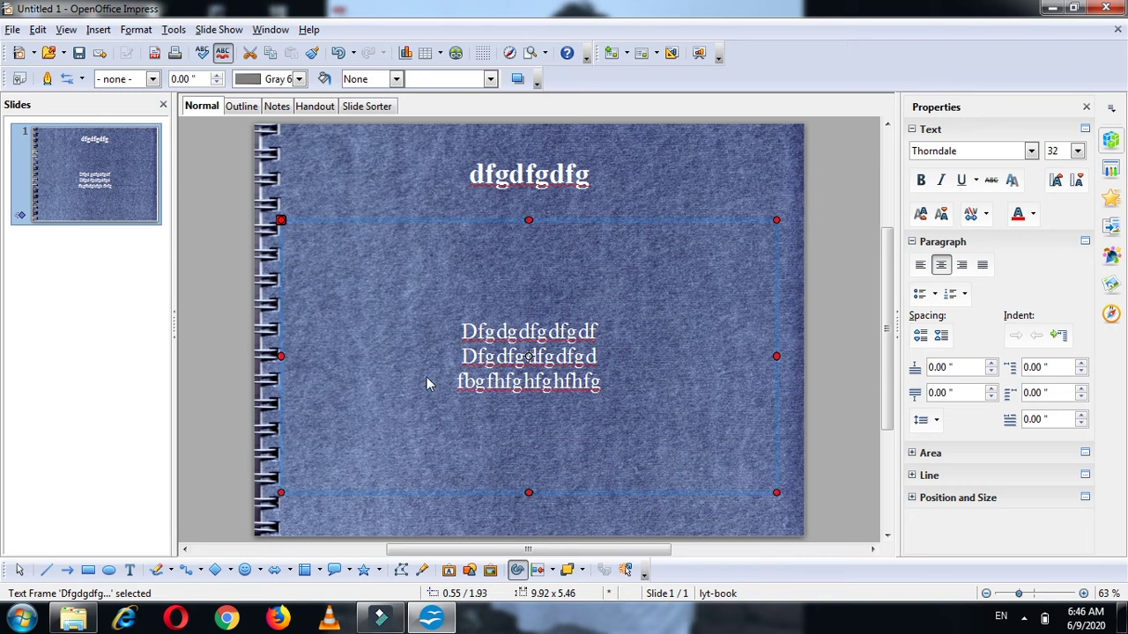
{"action": "left_click", "coordinate": [574, 219]}
{"action": "left_click", "coordinate": [1077, 152]}
{"action": "left_click", "coordinate": [1057, 301]}
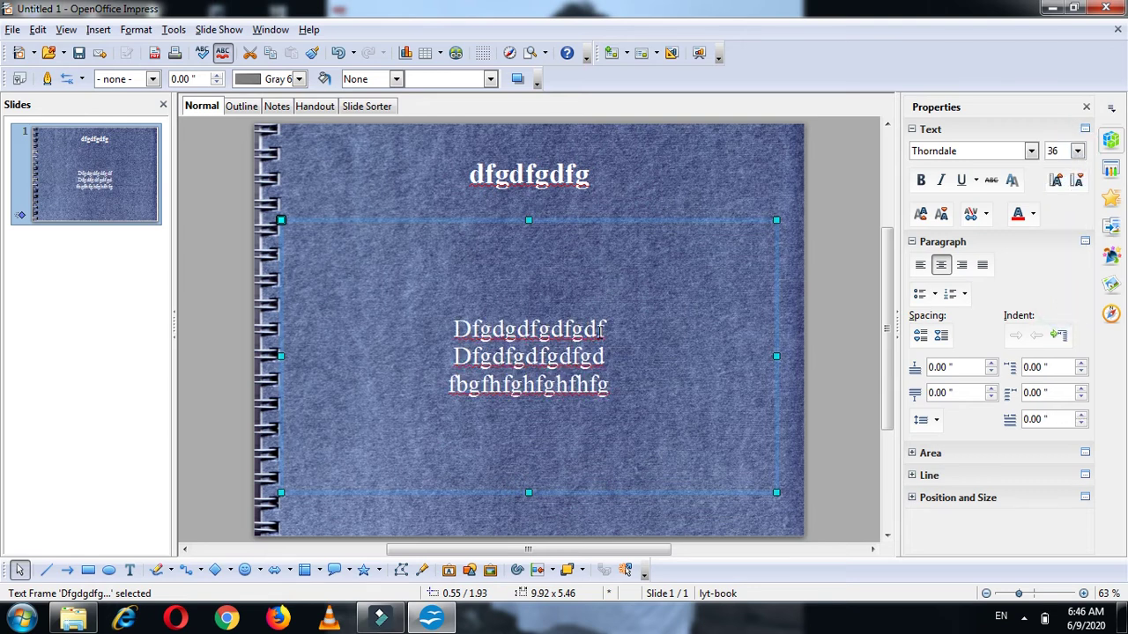
- Change the font color of the content text to violet-blue
{"action": "left_click", "coordinate": [1026, 214]}
{"action": "left_click", "coordinate": [963, 266]}
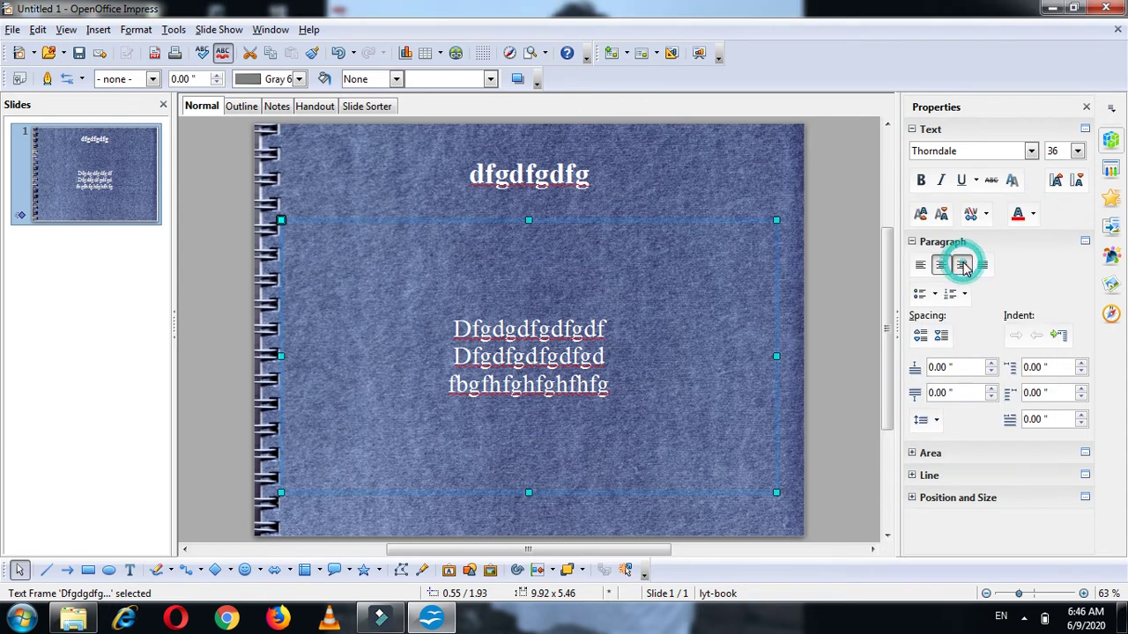
{"action": "left_click", "coordinate": [1032, 214]}
{"action": "left_click", "coordinate": [1027, 280]}
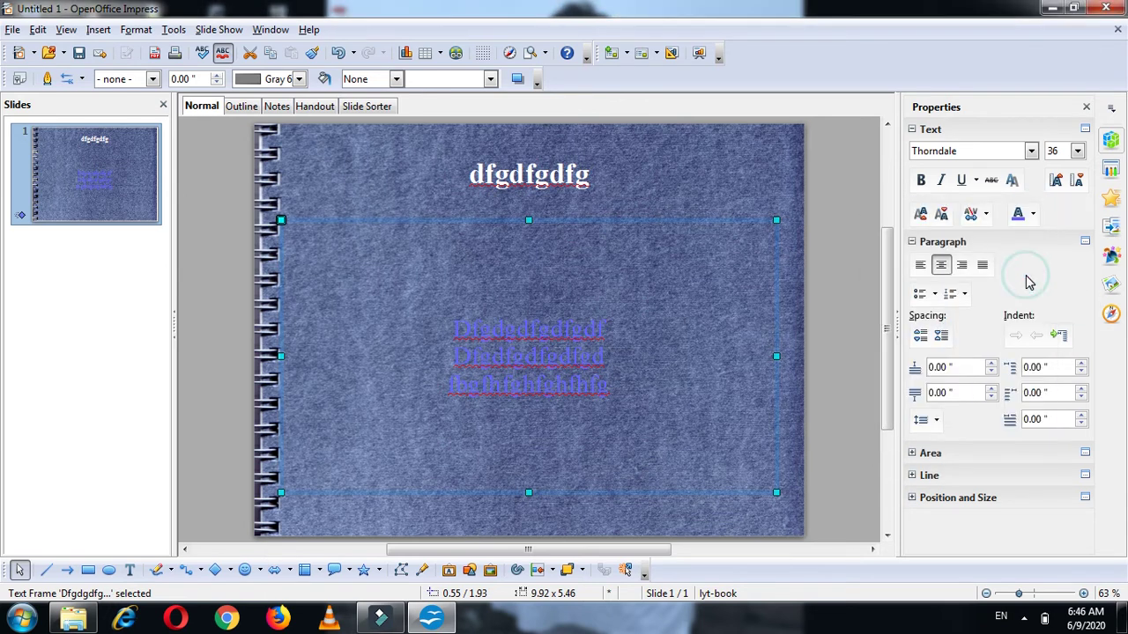
- Open the detailed paragraph options for the content text frame and close them without changing anything
{"action": "left_click", "coordinate": [744, 221]}
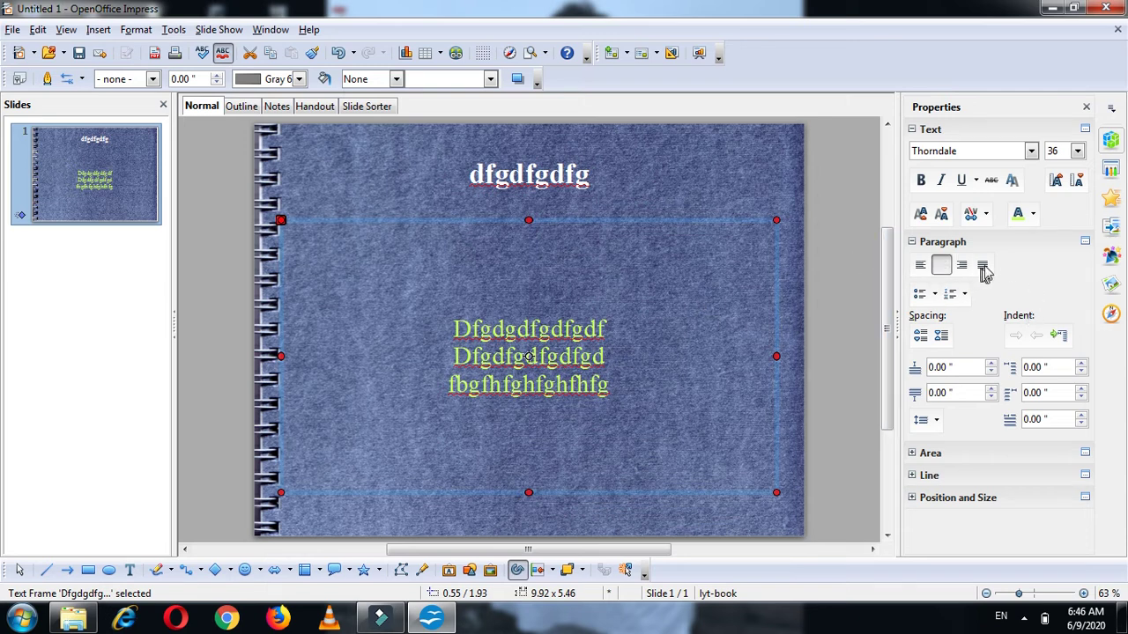
{"action": "left_click", "coordinate": [1085, 241]}
{"action": "key", "text": "Escape"}
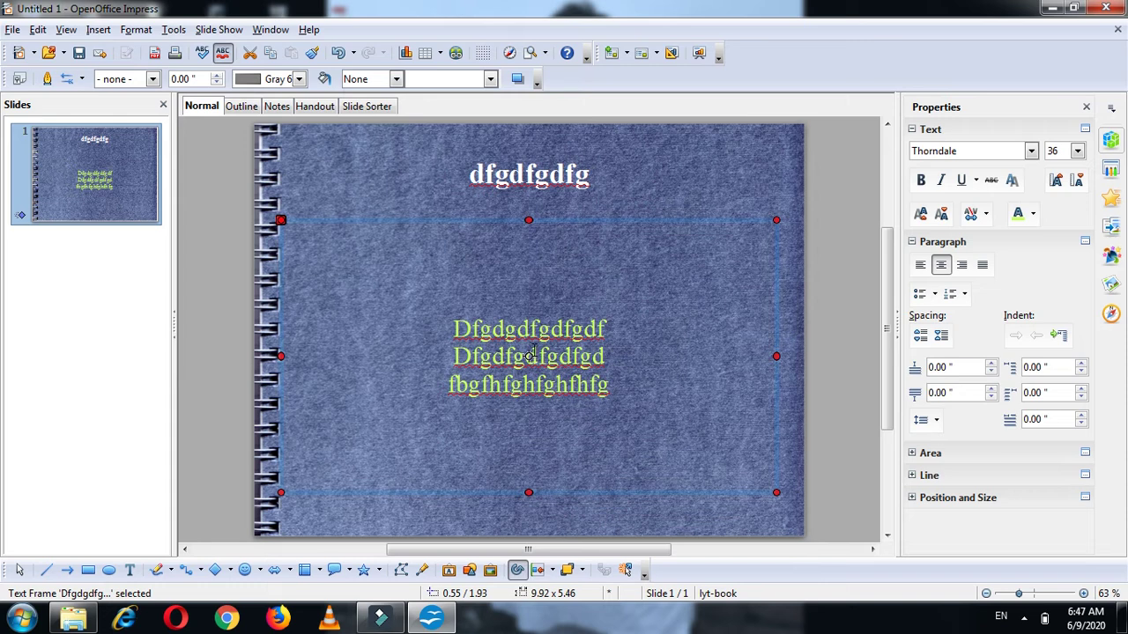
- Move the content text frame slightly down and to the right, to position about 0.70 / 2.10
{"action": "left_click", "coordinate": [658, 221]}
{"action": "left_click_drag", "start_coordinate": [658, 238], "coordinate": [667, 267]}
{"action": "left_click_drag", "start_coordinate": [651, 319], "coordinate": [667, 233]}
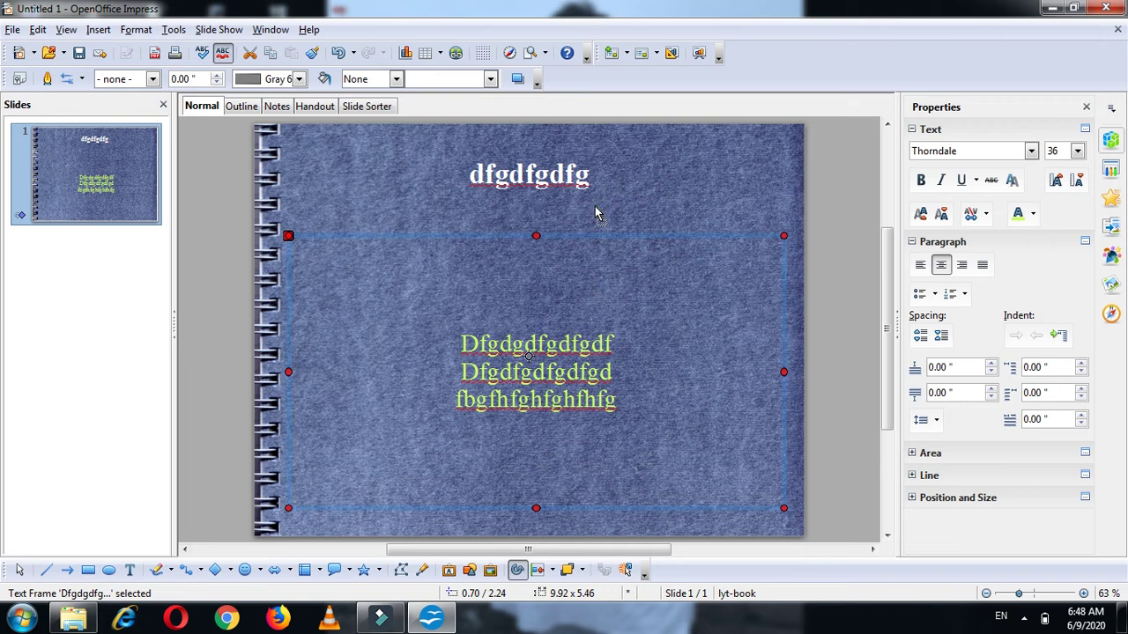
{"action": "left_click_drag", "start_coordinate": [595, 209], "coordinate": [596, 246]}
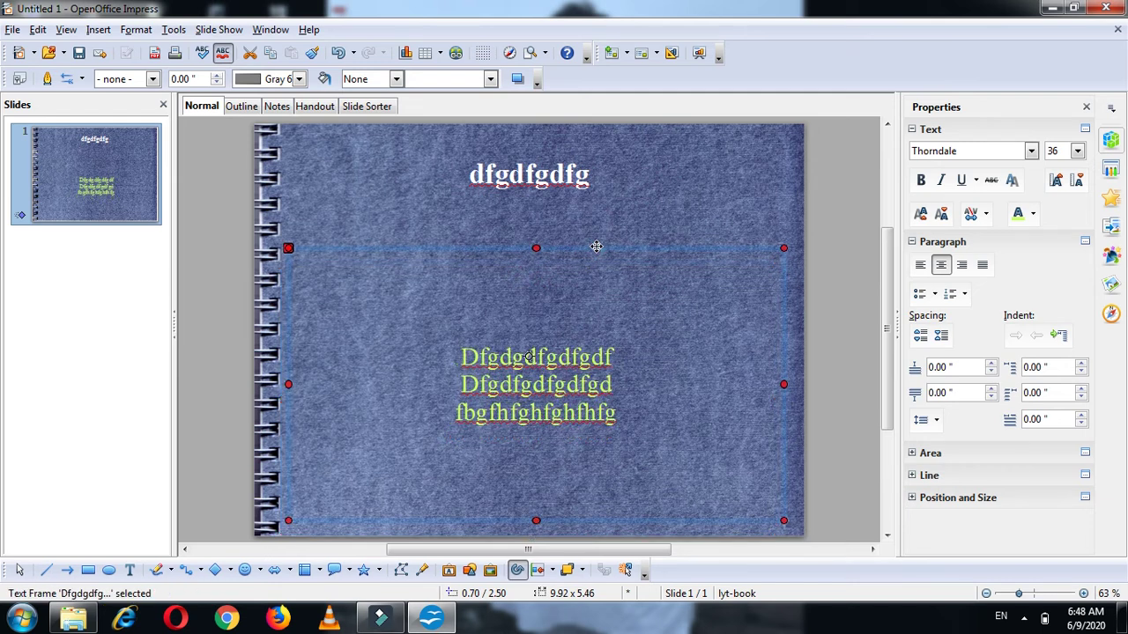
{"action": "left_click_drag", "start_coordinate": [597, 247], "coordinate": [597, 227]}
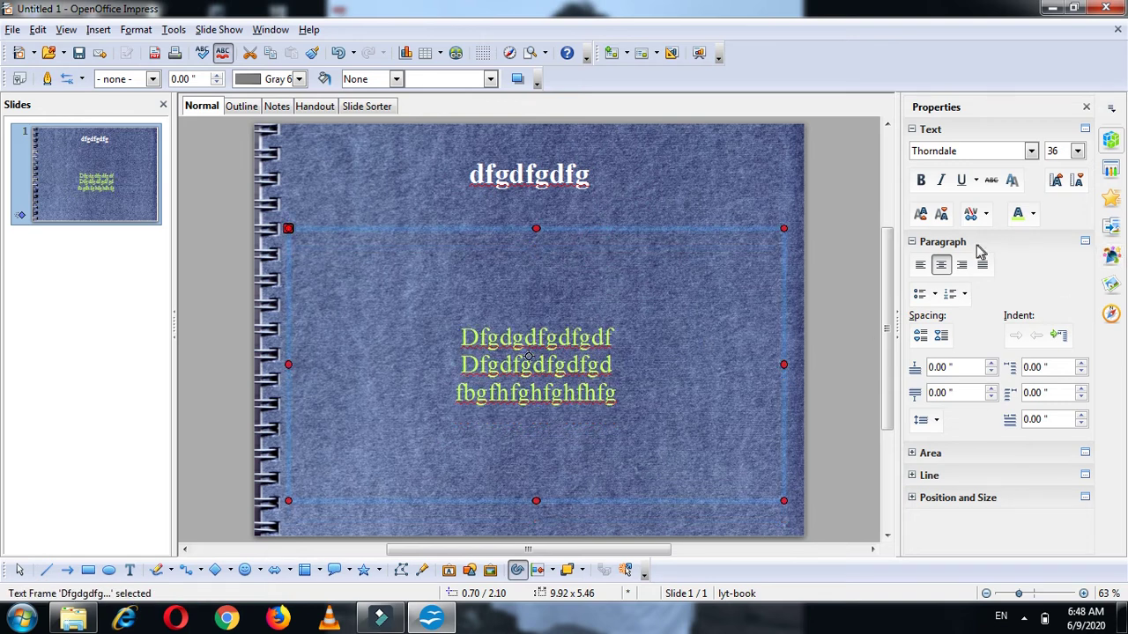
- View the bullet and numbering styles, then apply arrow bullets to all three content lines
{"action": "left_click", "coordinate": [936, 297]}
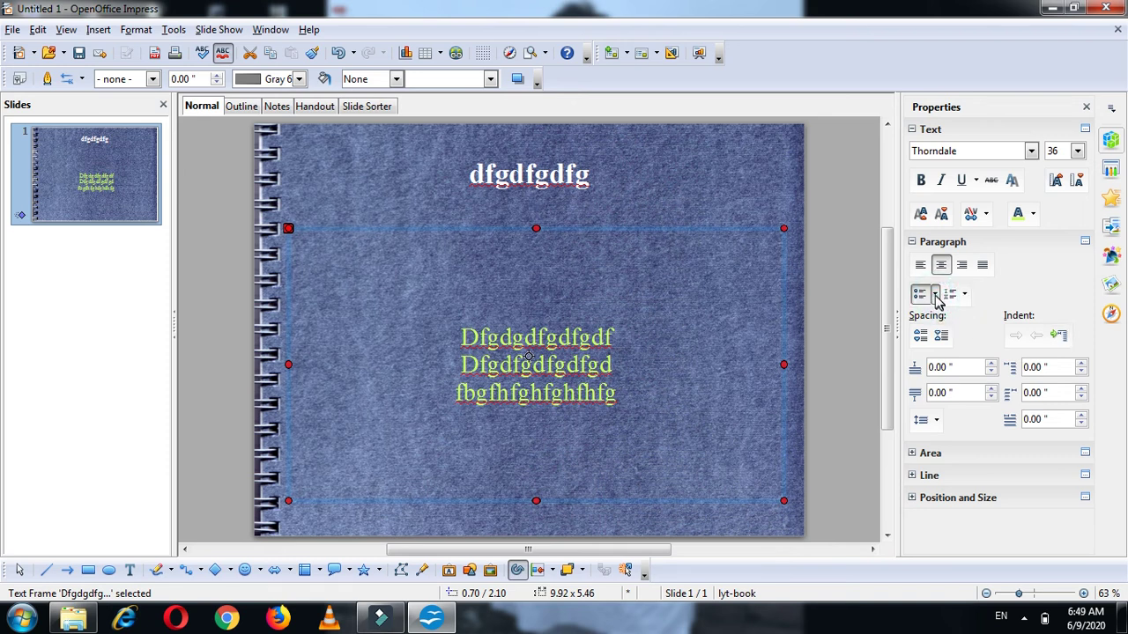
{"action": "left_click", "coordinate": [964, 294]}
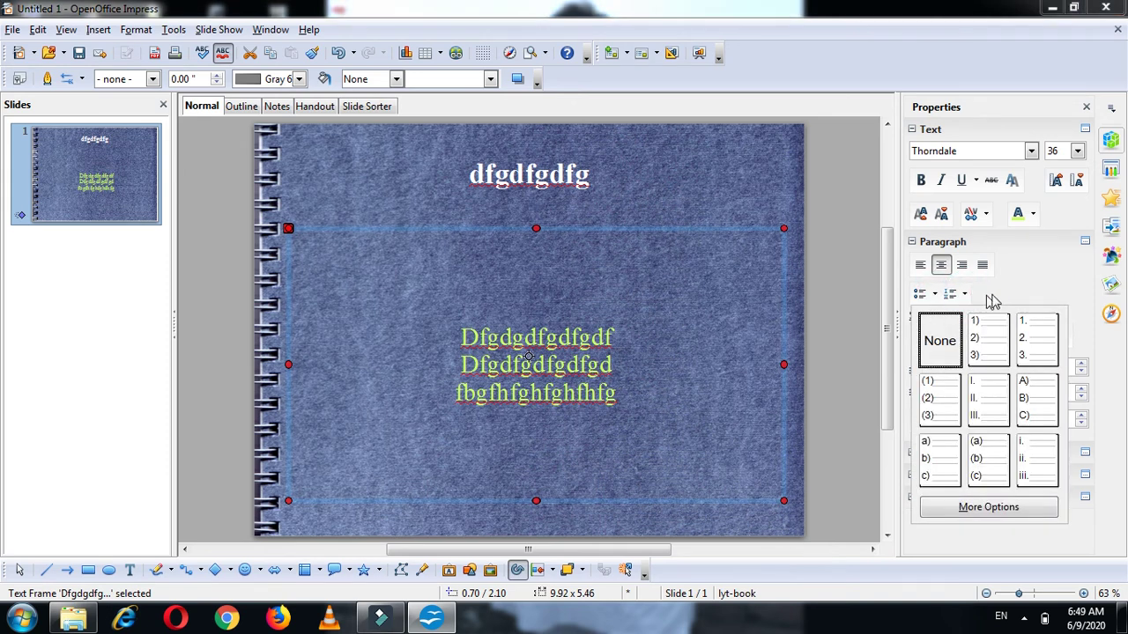
{"action": "left_click", "coordinate": [1017, 279]}
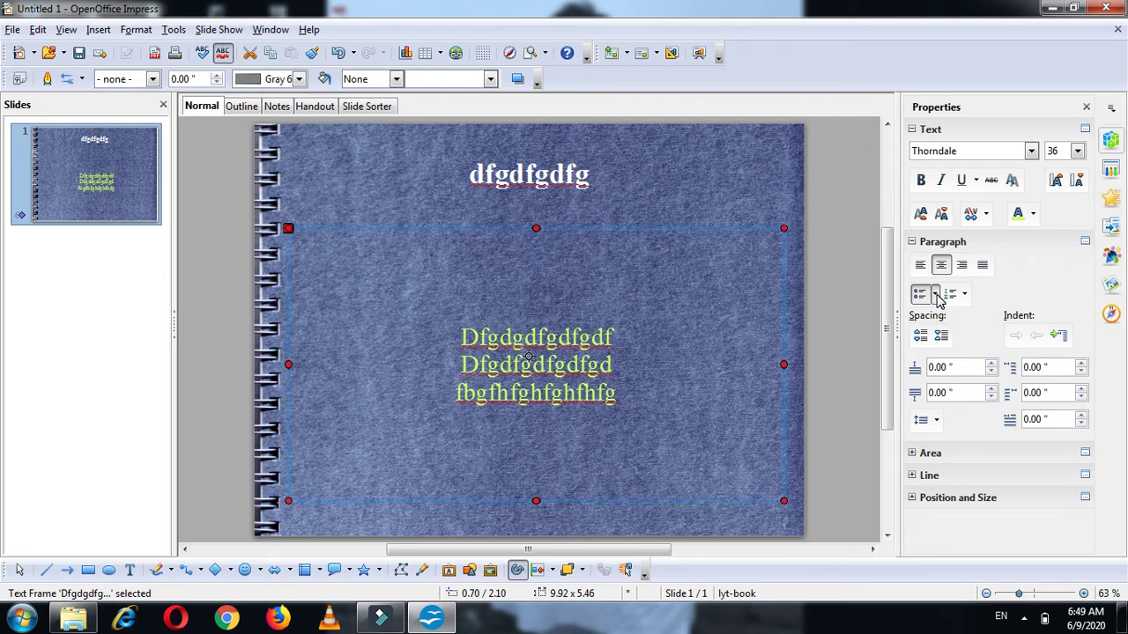
{"action": "left_click", "coordinate": [934, 295]}
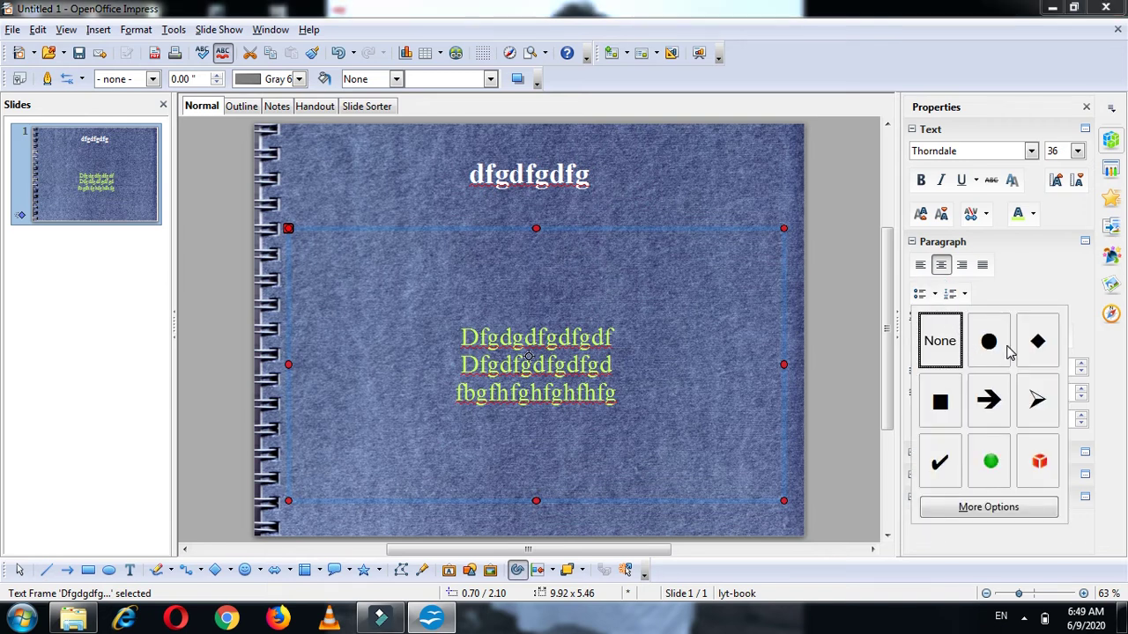
{"action": "left_click", "coordinate": [987, 407]}
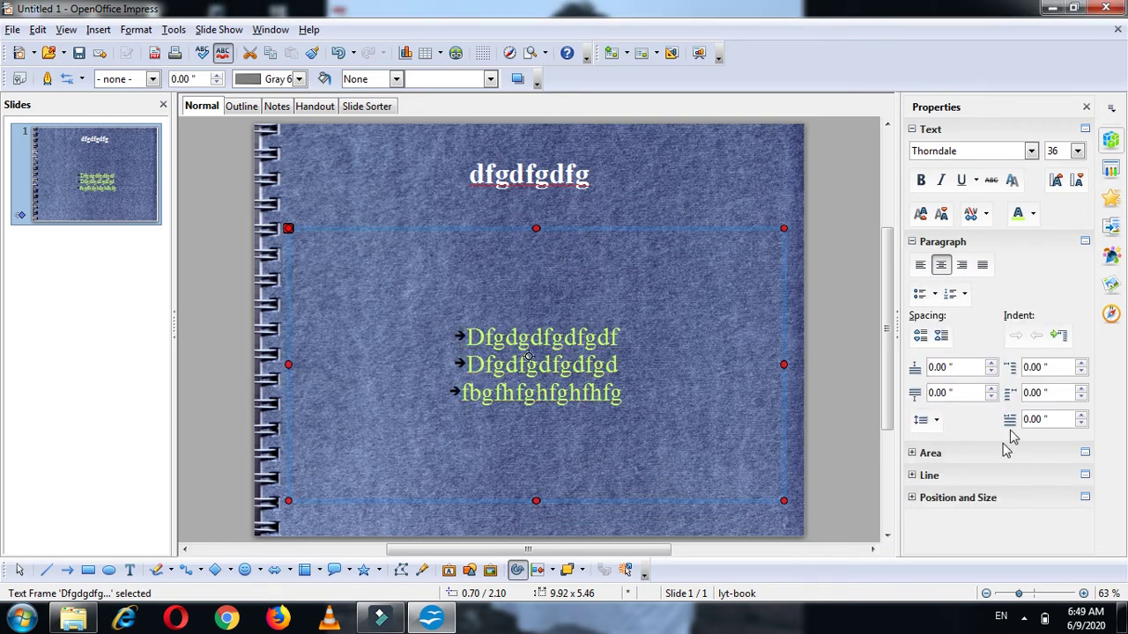
- Change only the first content line's bullet to the green ball and then to the black square
{"action": "left_click", "coordinate": [467, 338]}
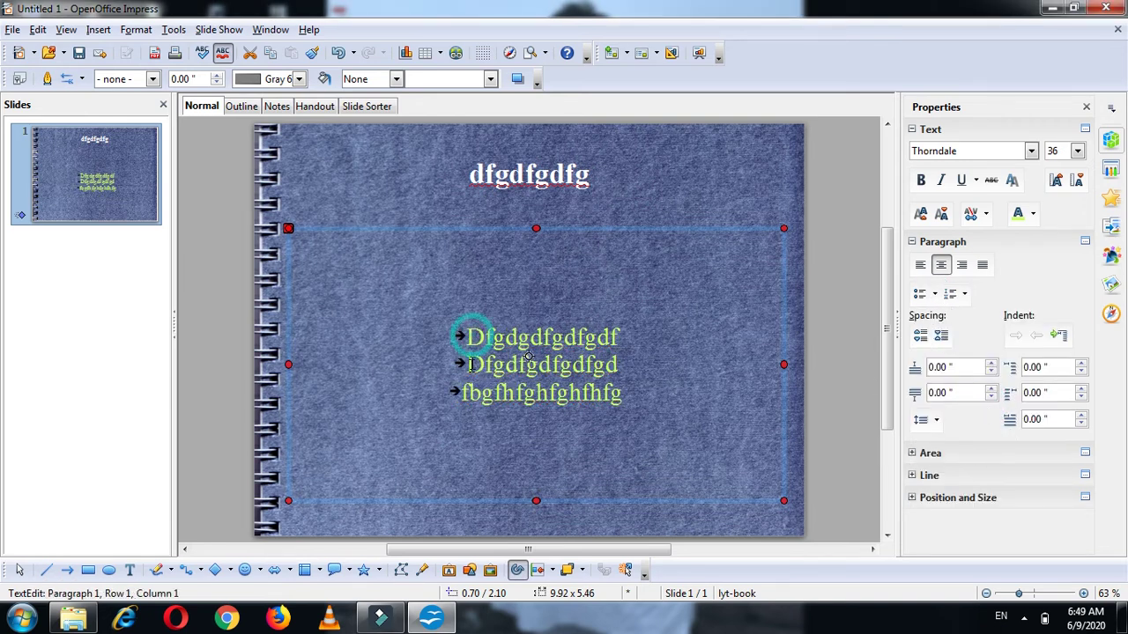
{"action": "left_click", "coordinate": [461, 365]}
{"action": "left_click", "coordinate": [455, 393]}
{"action": "left_click", "coordinate": [469, 337]}
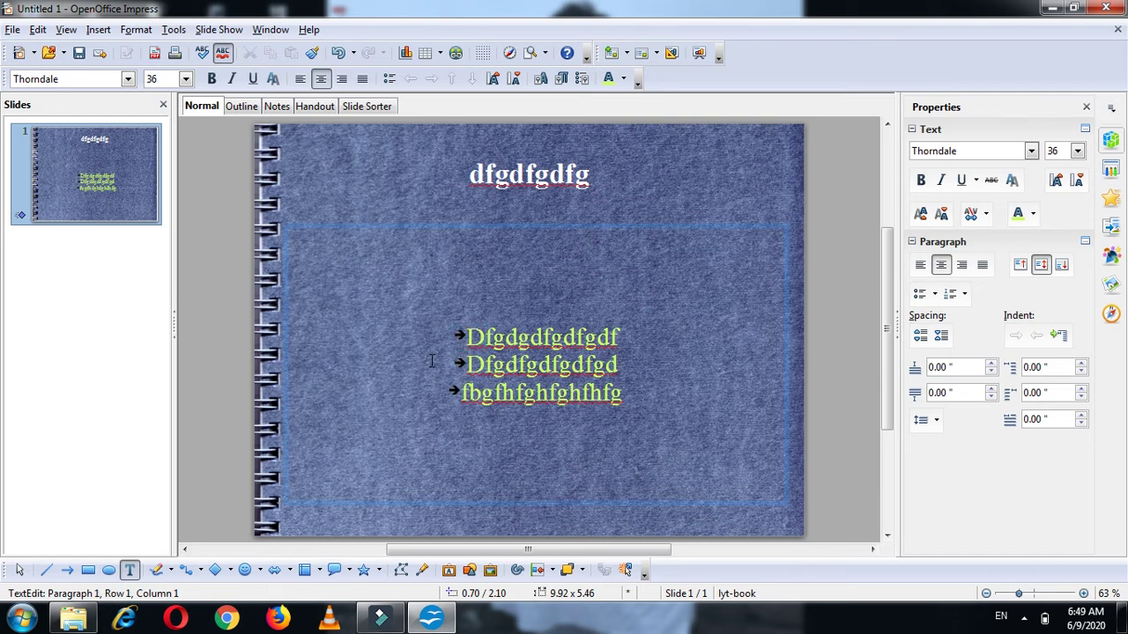
{"action": "left_click", "coordinate": [934, 296]}
{"action": "left_click", "coordinate": [989, 460]}
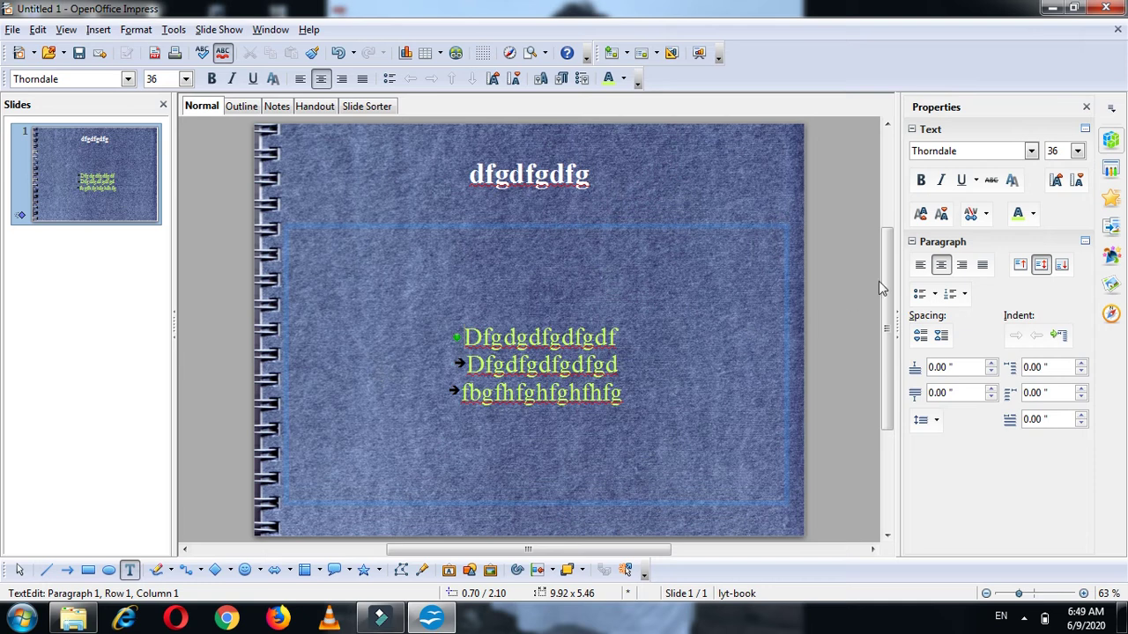
{"action": "left_click", "coordinate": [935, 296]}
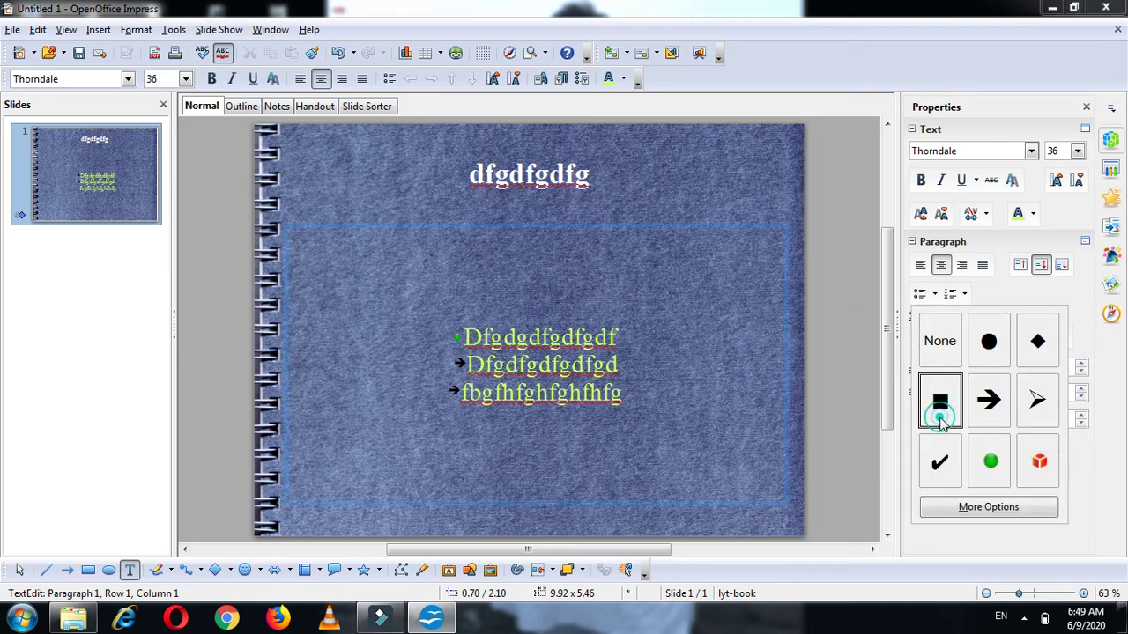
{"action": "left_click", "coordinate": [940, 410]}
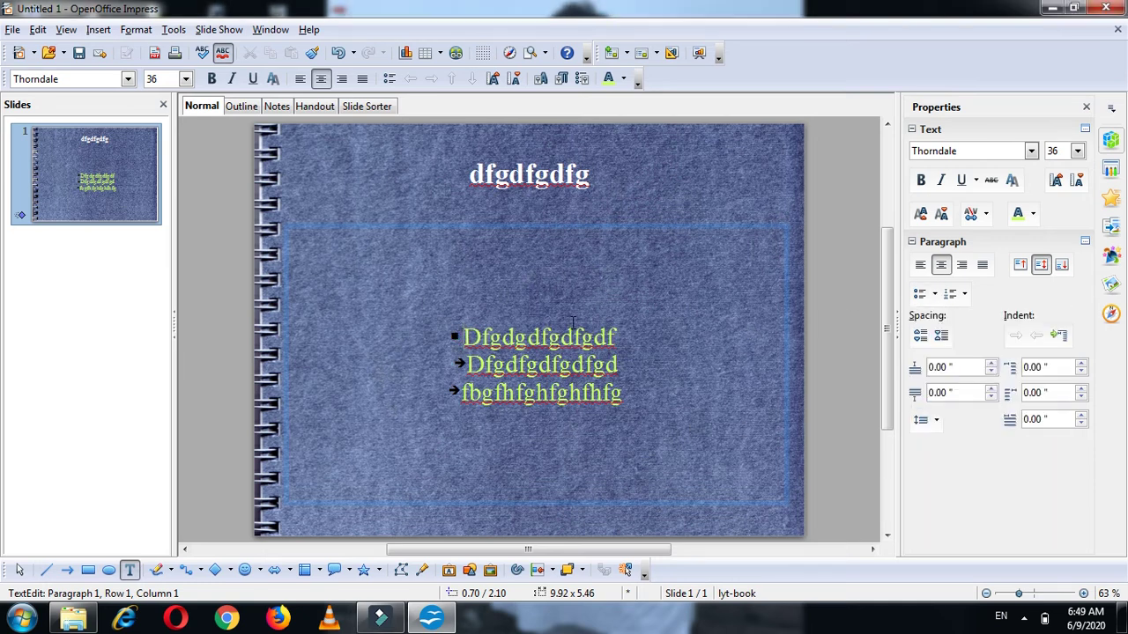
- Select the content text frame as a whole and apply the red cube bullets to all its lines
{"action": "left_click", "coordinate": [613, 230]}
{"action": "left_click", "coordinate": [935, 293]}
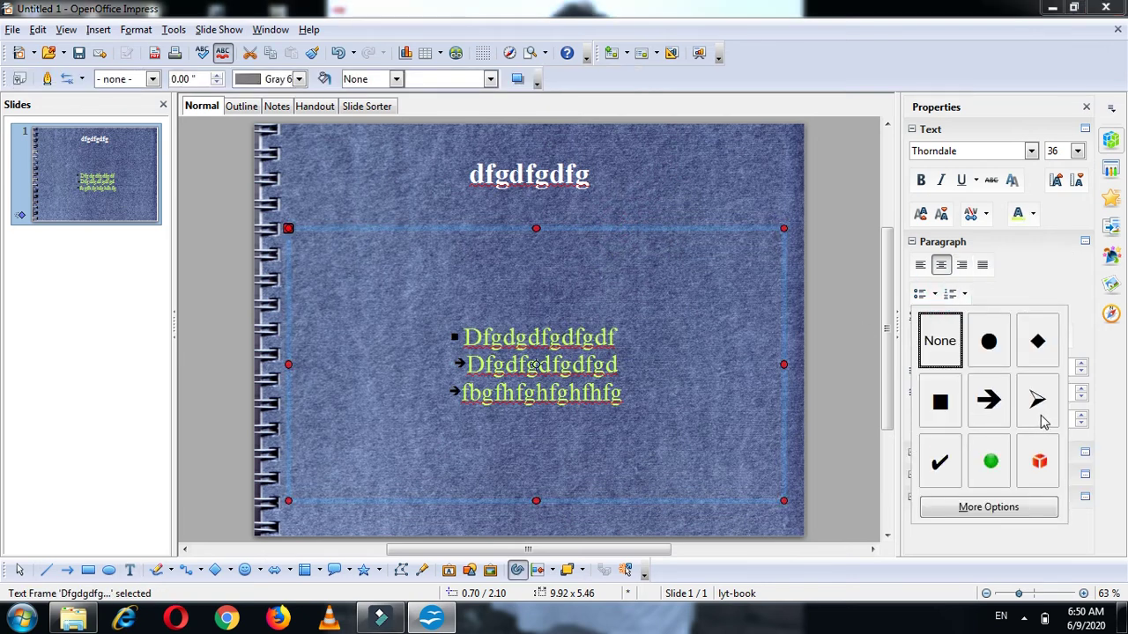
{"action": "left_click", "coordinate": [1038, 459]}
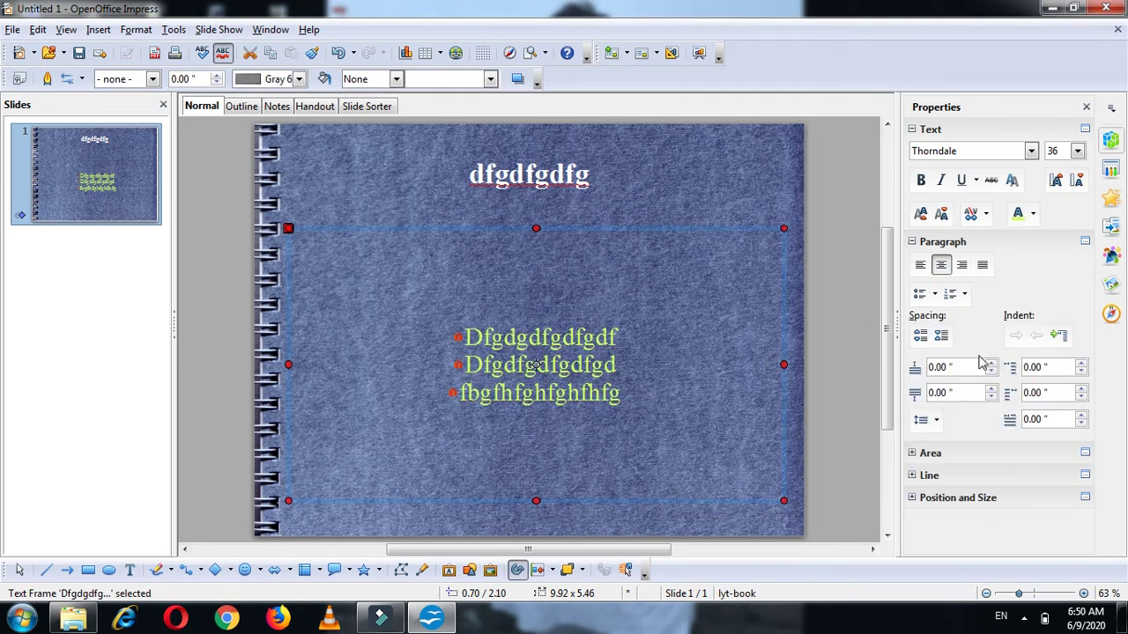
{"action": "left_click", "coordinate": [934, 295]}
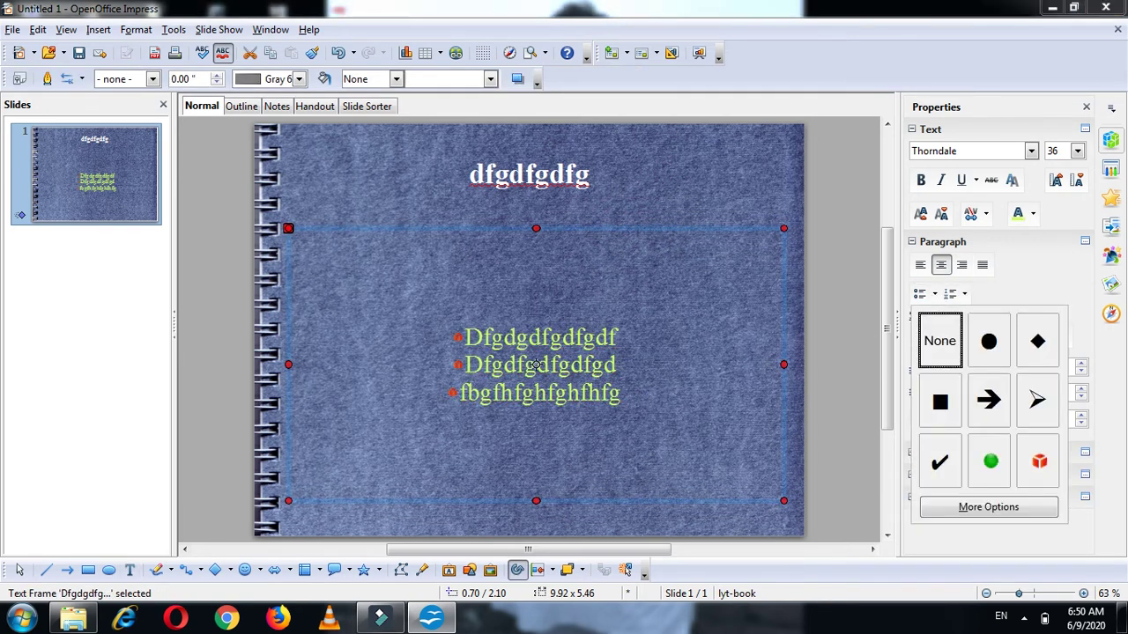
- Number the three content lines in the 1) 2) 3) style, switch to a) b) c), and finish with i. ii. iii
{"action": "left_click", "coordinate": [1028, 593]}
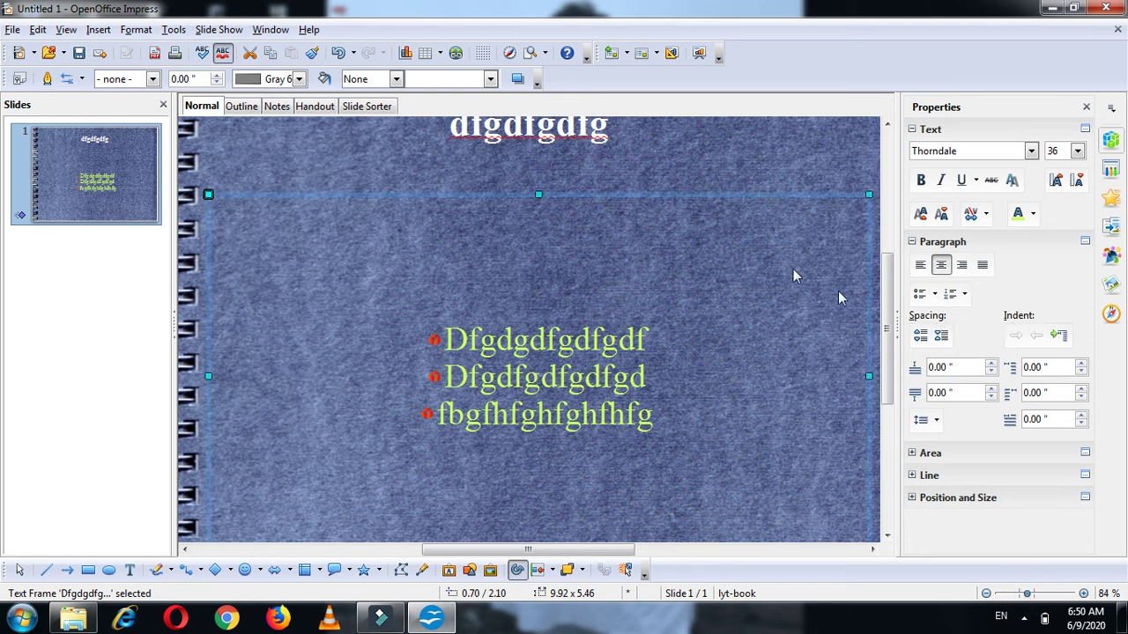
{"action": "left_click", "coordinate": [962, 295]}
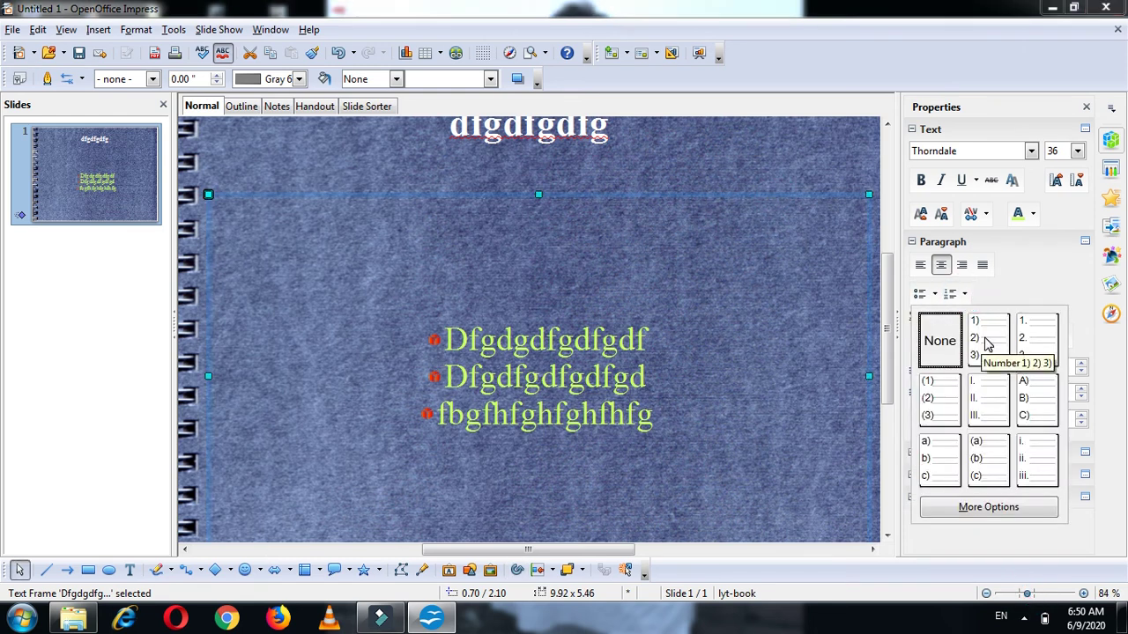
{"action": "left_click", "coordinate": [988, 340]}
{"action": "left_click", "coordinate": [963, 293]}
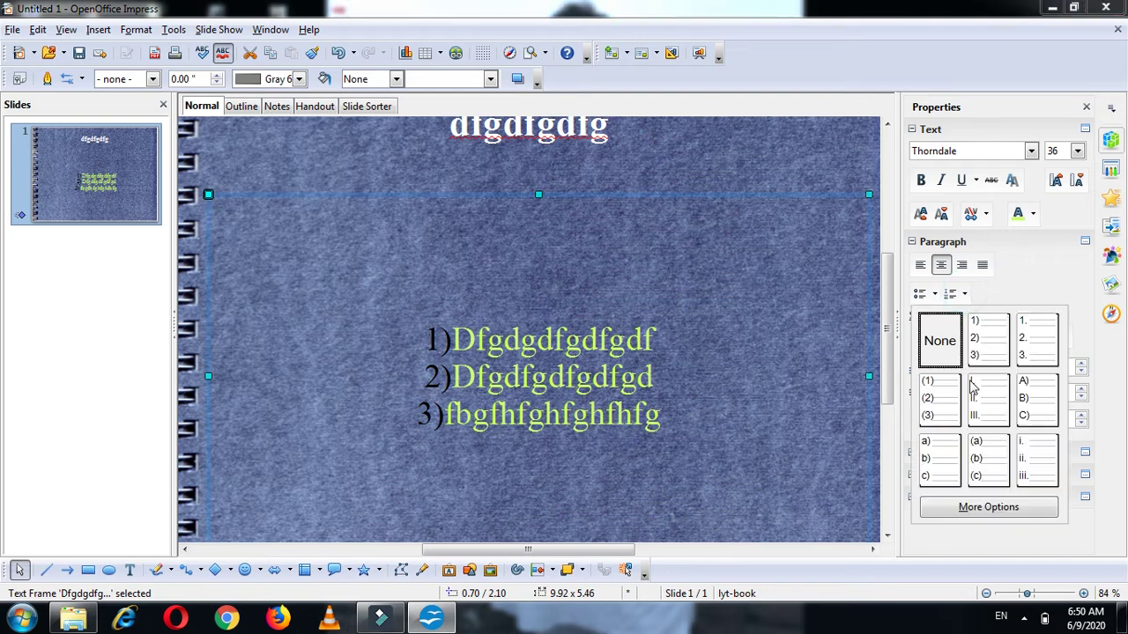
{"action": "left_click", "coordinate": [939, 458]}
{"action": "left_click", "coordinate": [964, 293]}
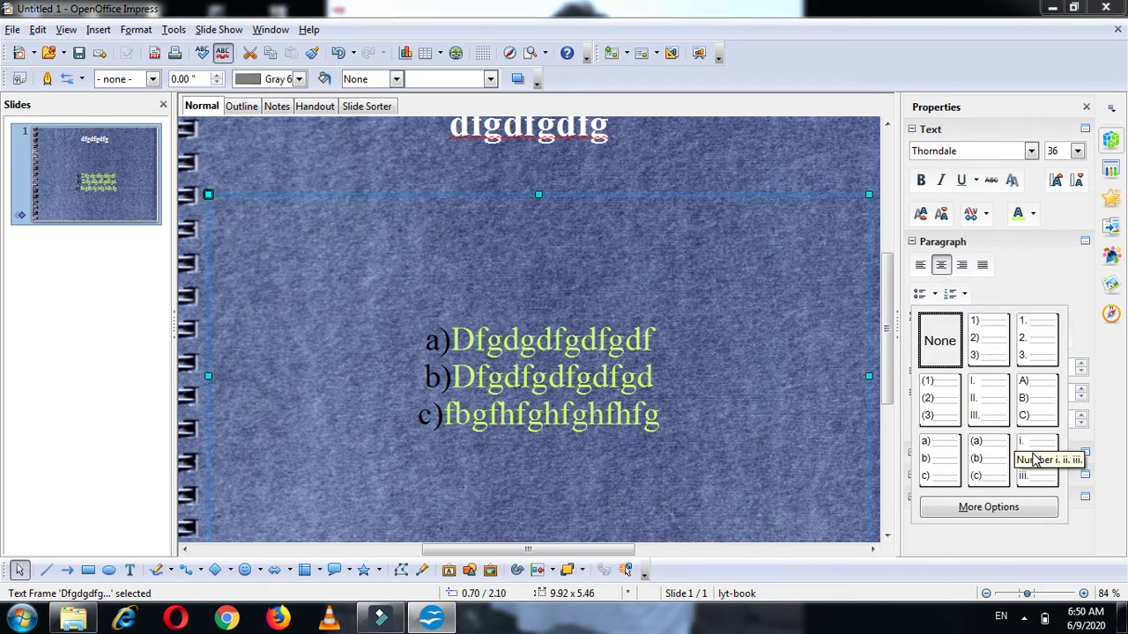
{"action": "left_click", "coordinate": [1036, 458]}
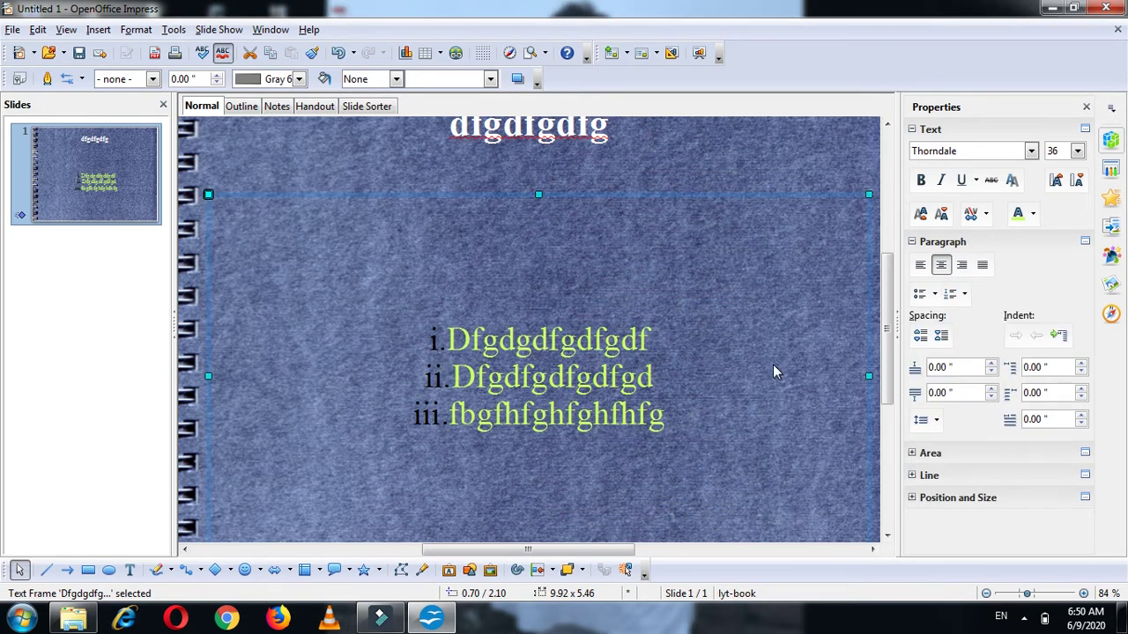
- Change the numbering of the content lines to the 1. 2. 3. style
{"action": "left_click", "coordinate": [1022, 596]}
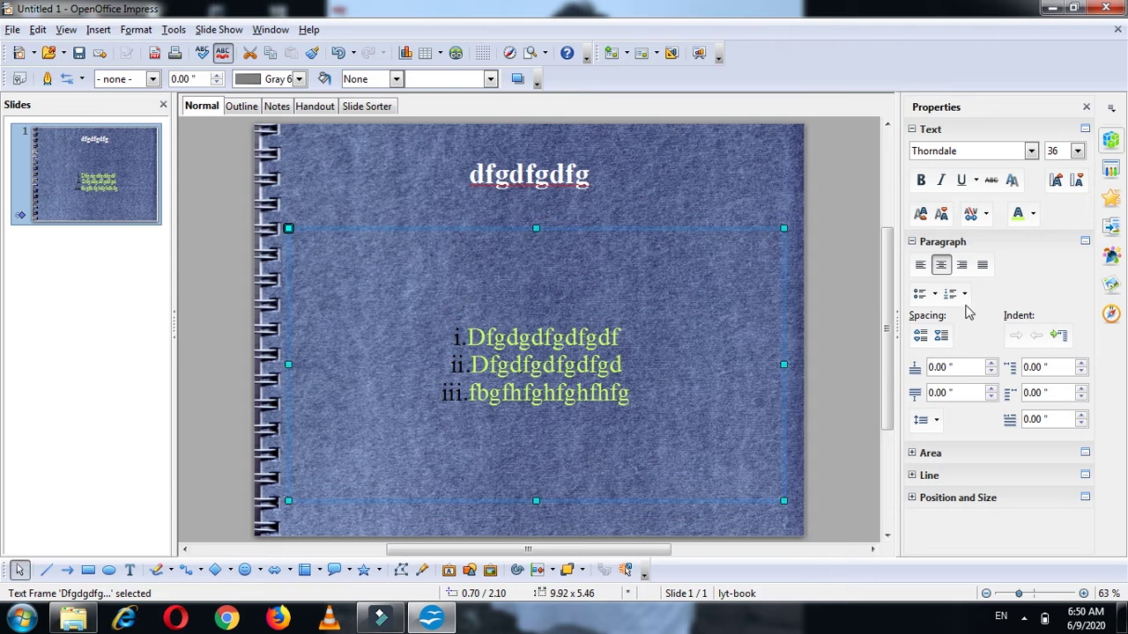
{"action": "left_click", "coordinate": [964, 293]}
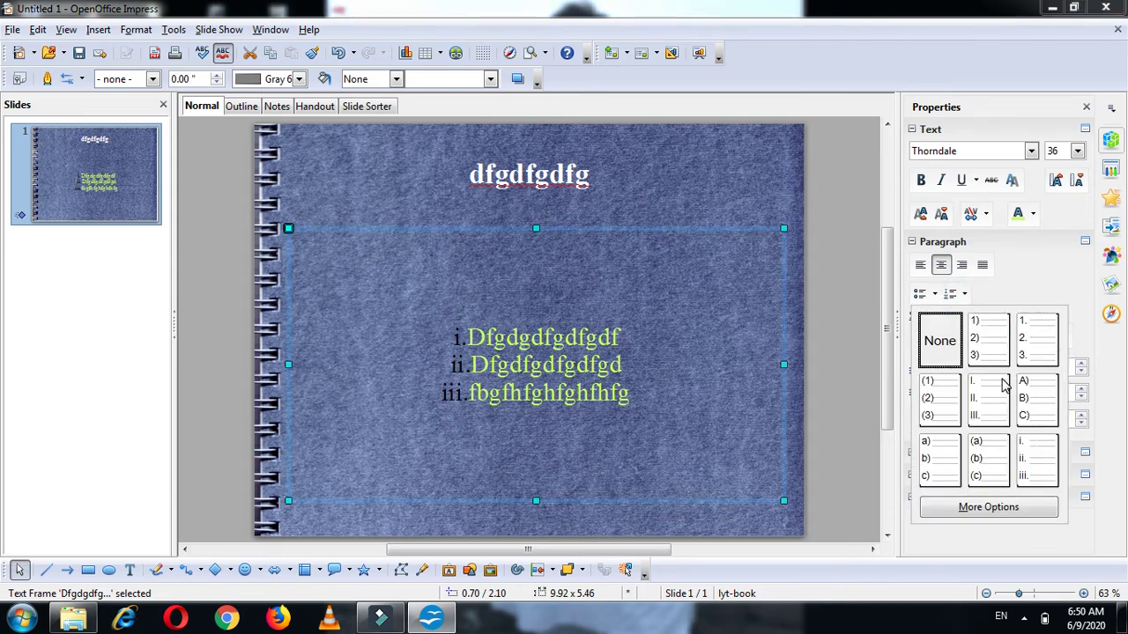
{"action": "left_click", "coordinate": [1050, 332]}
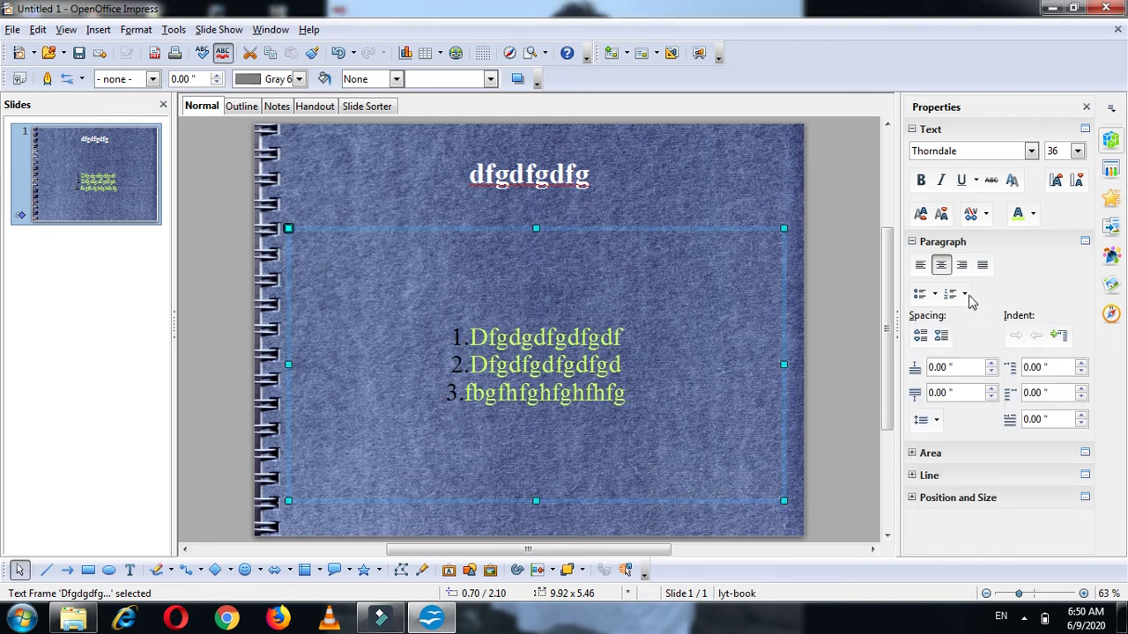
- Replace the numbering of the content lines with round black bullets
{"action": "left_click", "coordinate": [964, 294]}
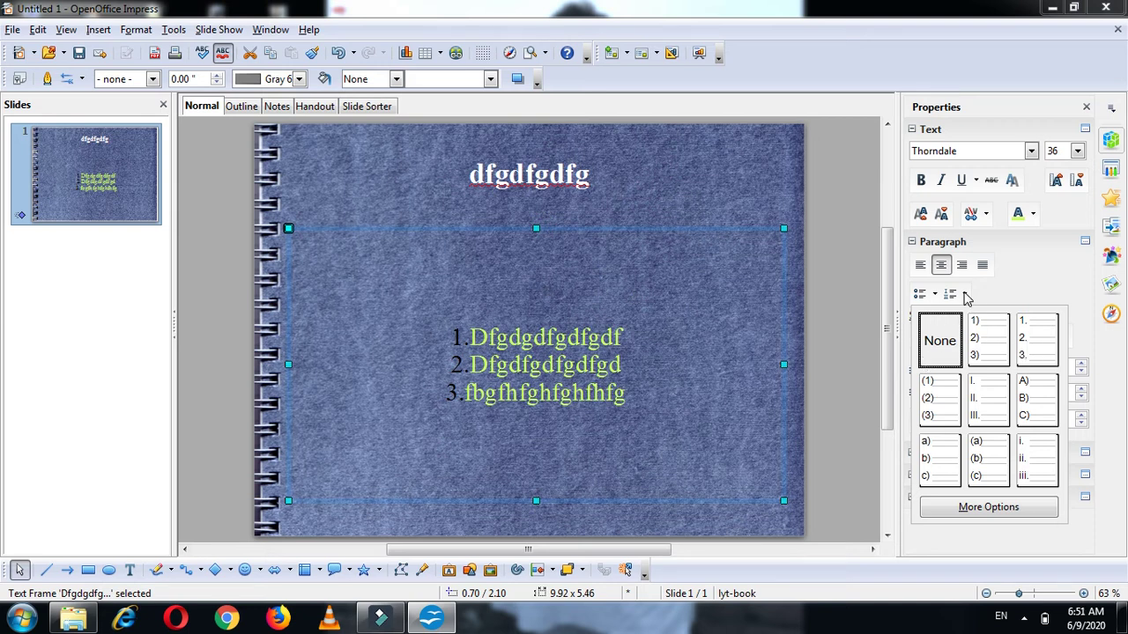
{"action": "left_click", "coordinate": [936, 294]}
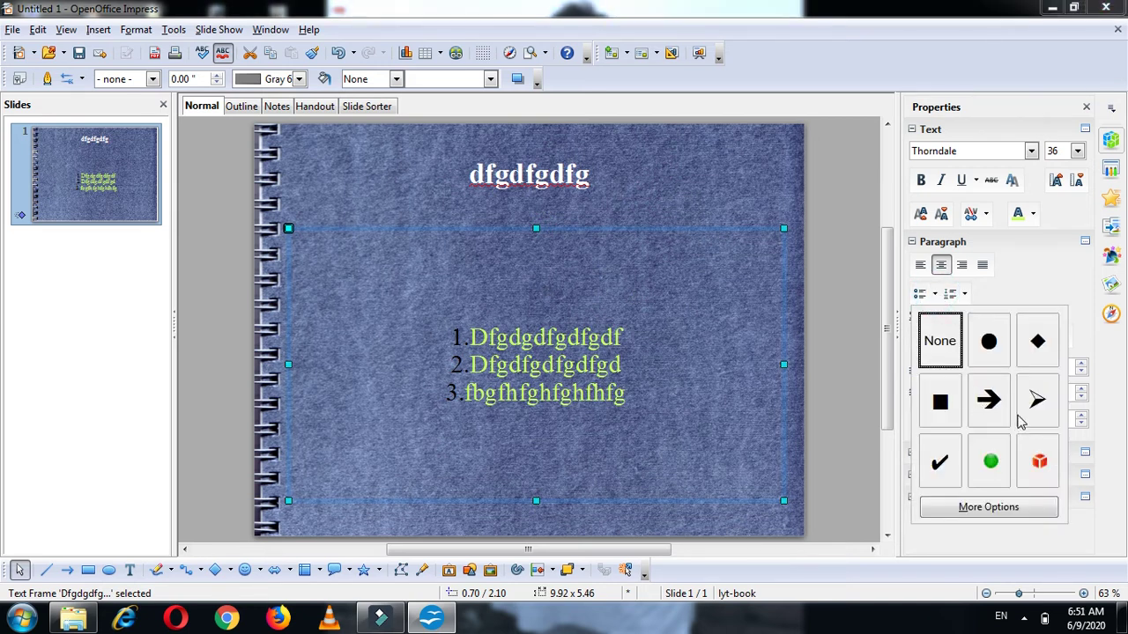
{"action": "left_click", "coordinate": [987, 346]}
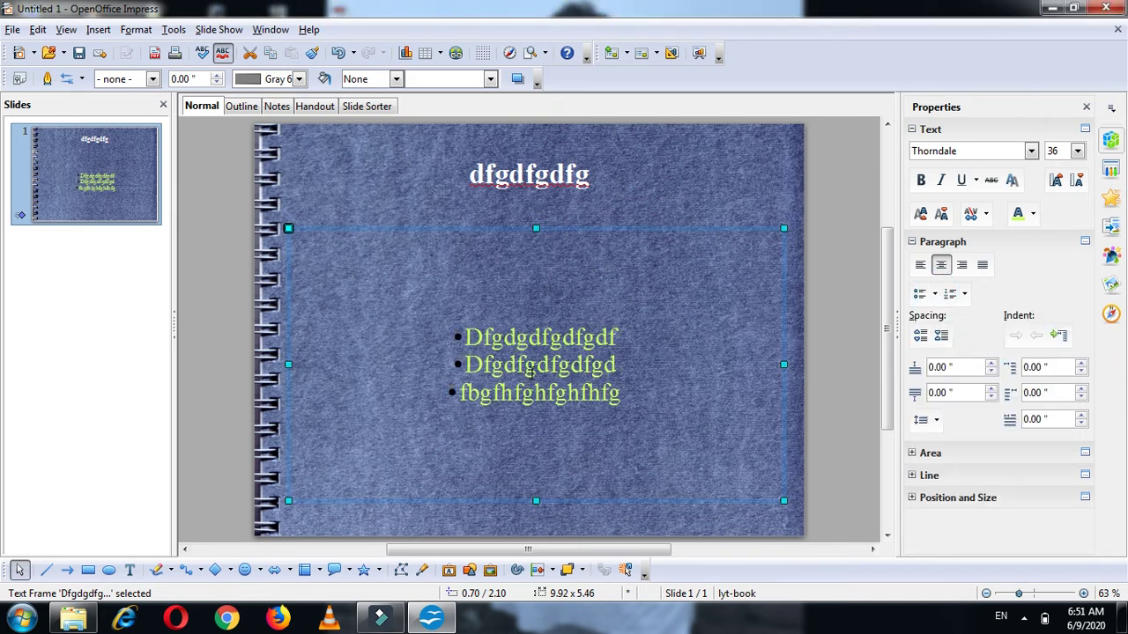
- Increase the paragraph spacing of the content text frame repeatedly, up to 0.64" above and below each line
{"action": "left_click", "coordinate": [679, 229]}
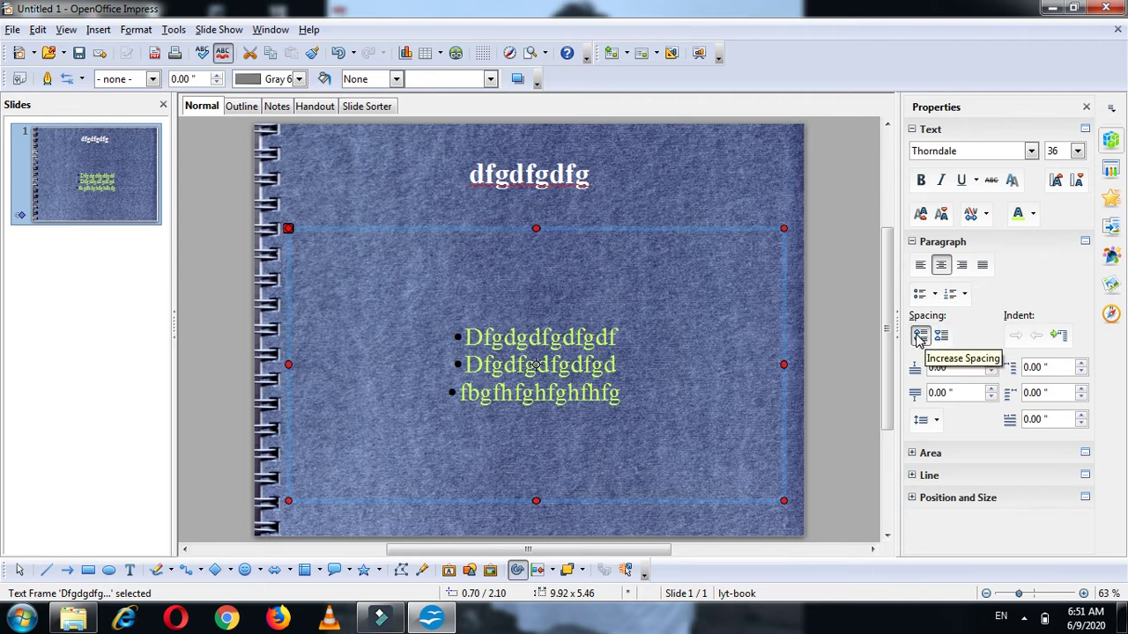
{"action": "left_click", "coordinate": [919, 336]}
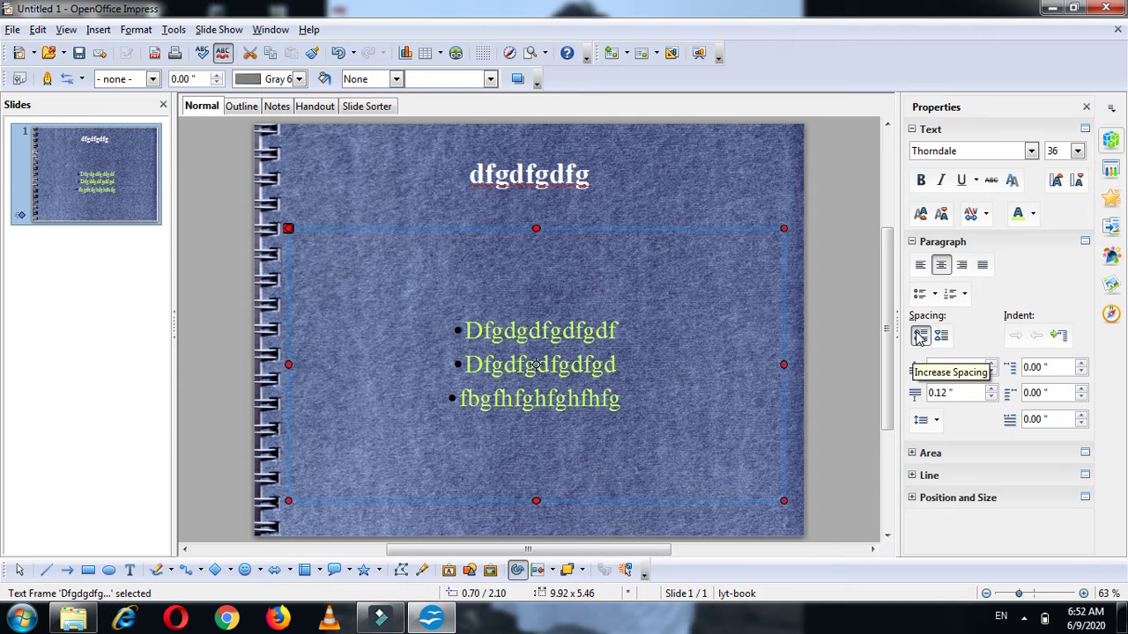
{"action": "left_click", "coordinate": [918, 336]}
{"action": "left_click", "coordinate": [919, 336]}
{"action": "left_click", "coordinate": [919, 336]}
{"action": "left_click", "coordinate": [918, 336]}
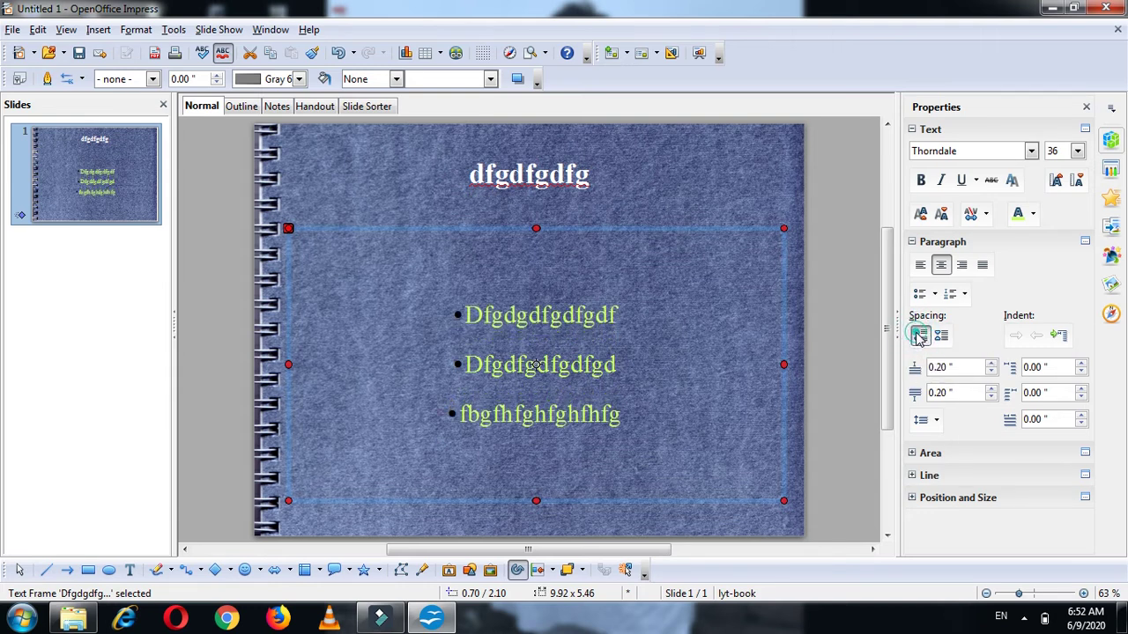
{"action": "left_click", "coordinate": [919, 337]}
- Try to decrease the paragraph spacing of all three selected content lines, and reselect the whole text frame
{"action": "left_click_drag", "start_coordinate": [394, 265], "coordinate": [685, 505]}
{"action": "left_click_drag", "start_coordinate": [516, 327], "coordinate": [509, 364]}
{"action": "left_click", "coordinate": [633, 330]}
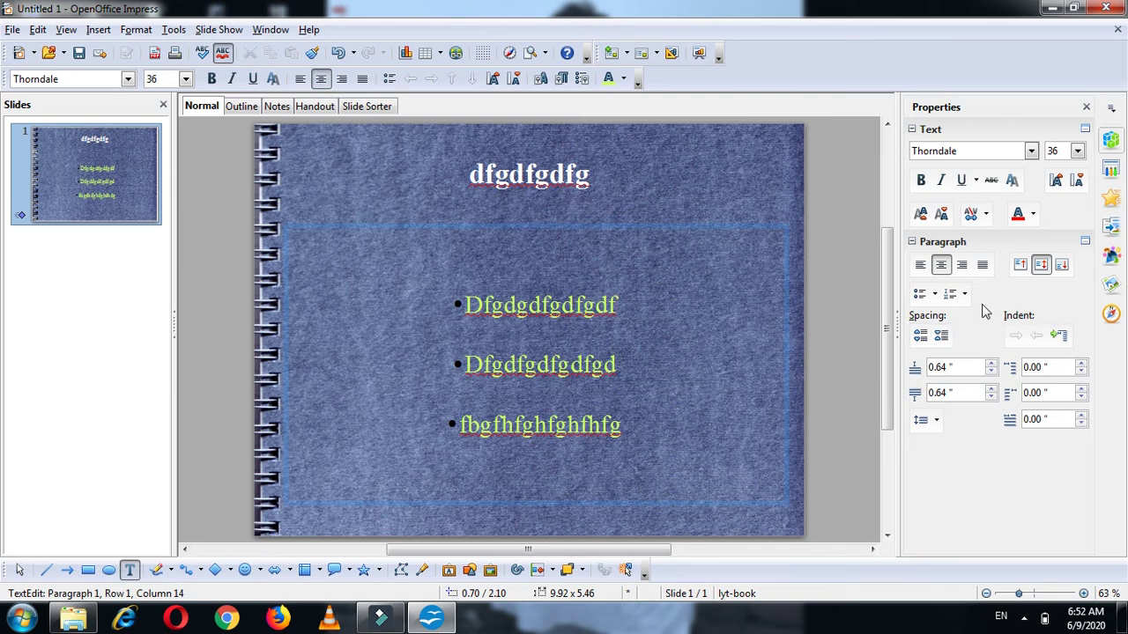
{"action": "left_click", "coordinate": [943, 336]}
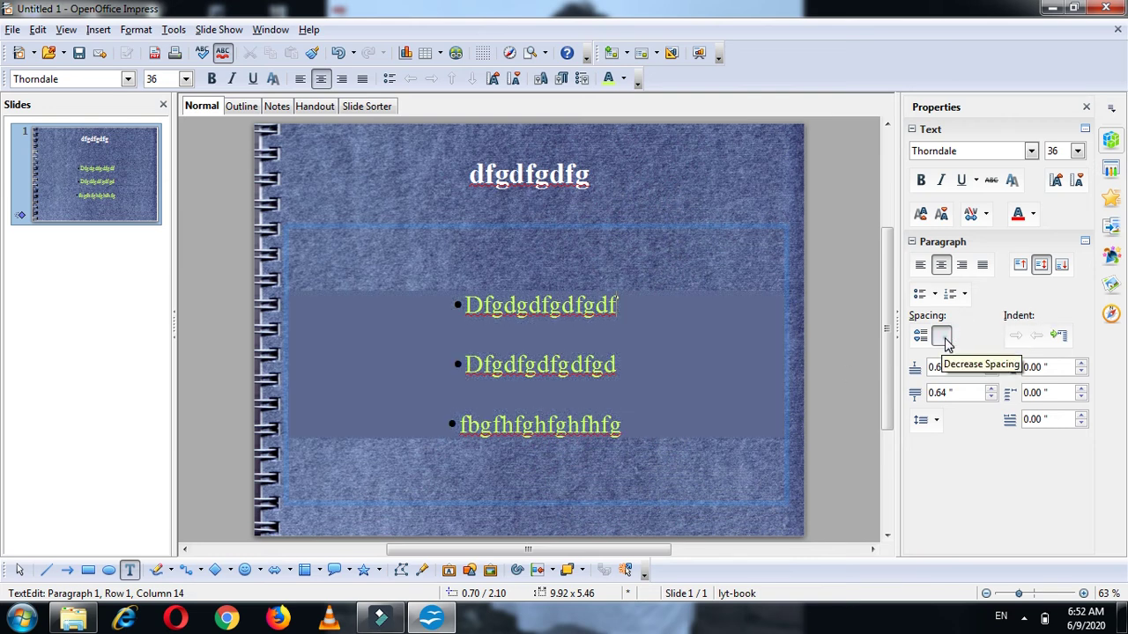
{"action": "left_click", "coordinate": [639, 226]}
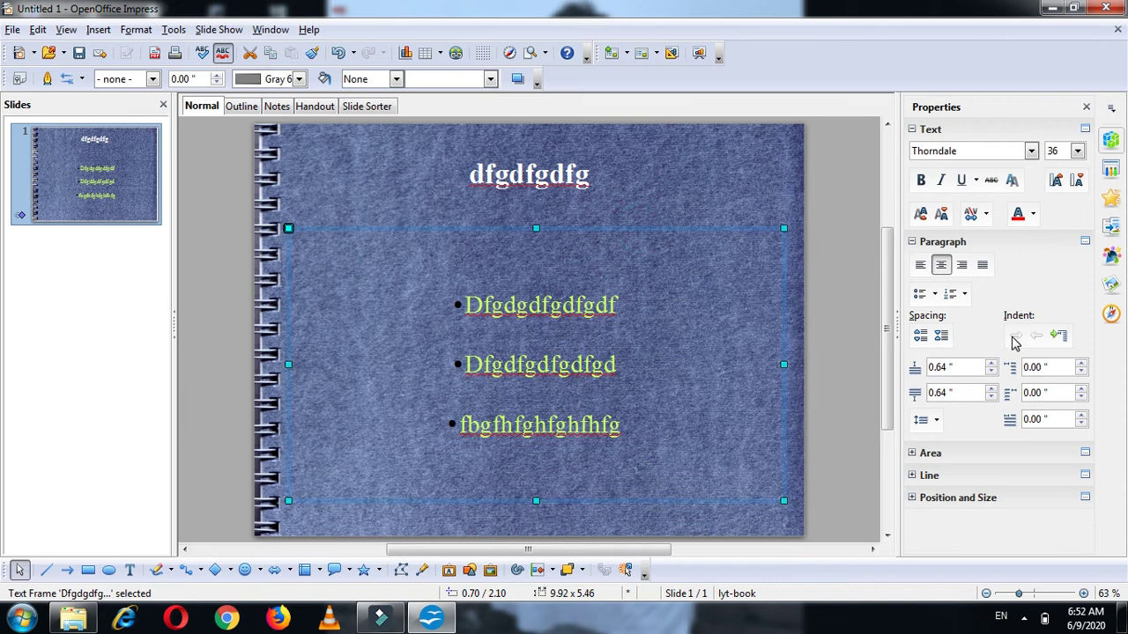
- Decrease the paragraph spacing of the content text frame to 0.36" above and below each line
{"action": "left_click", "coordinate": [941, 339]}
{"action": "left_click", "coordinate": [941, 339]}
{"action": "left_click", "coordinate": [941, 339]}
{"action": "left_click", "coordinate": [941, 339]}
{"action": "left_click", "coordinate": [941, 339]}
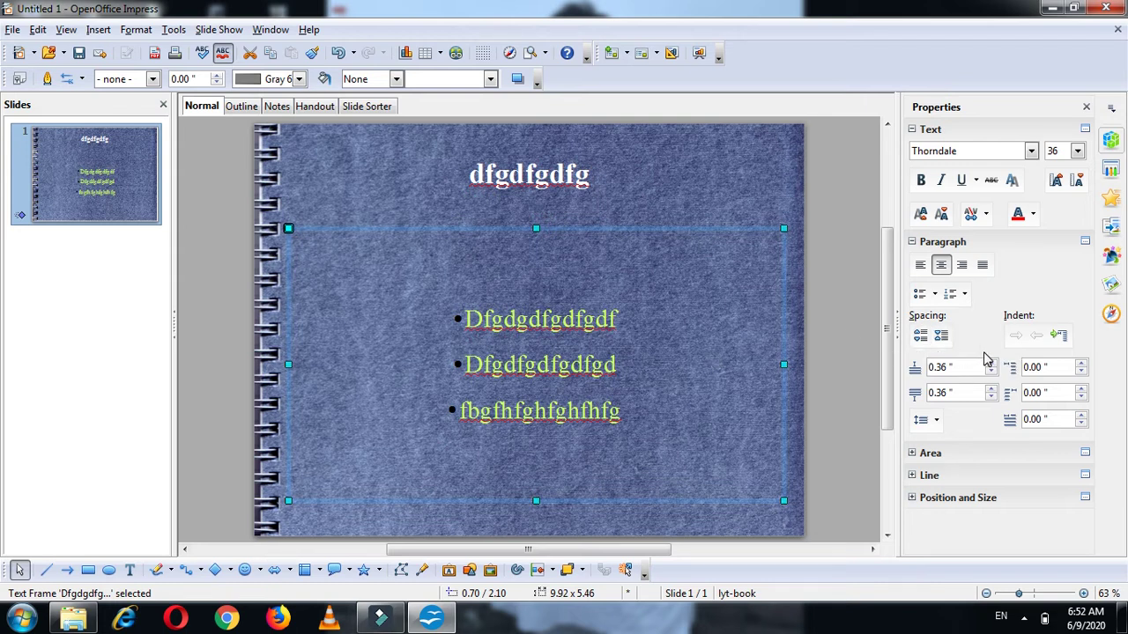
- Delete all three content lines together and undo the deletion
{"action": "left_click", "coordinate": [1053, 338]}
{"action": "left_click_drag", "start_coordinate": [464, 319], "coordinate": [817, 433]}
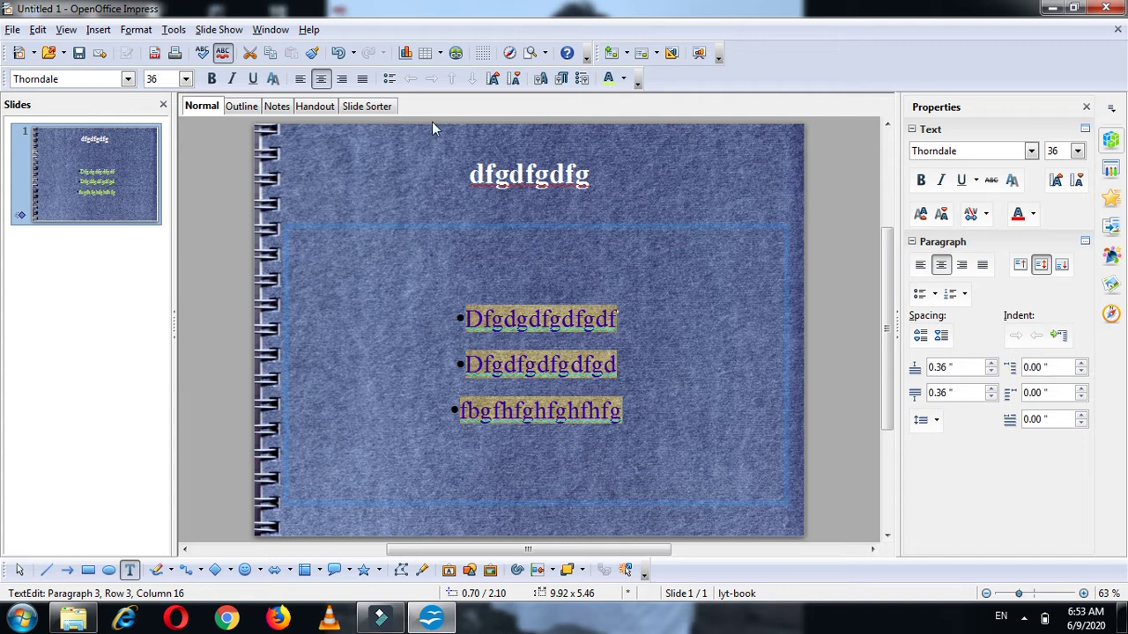
{"action": "key", "text": "Delete"}
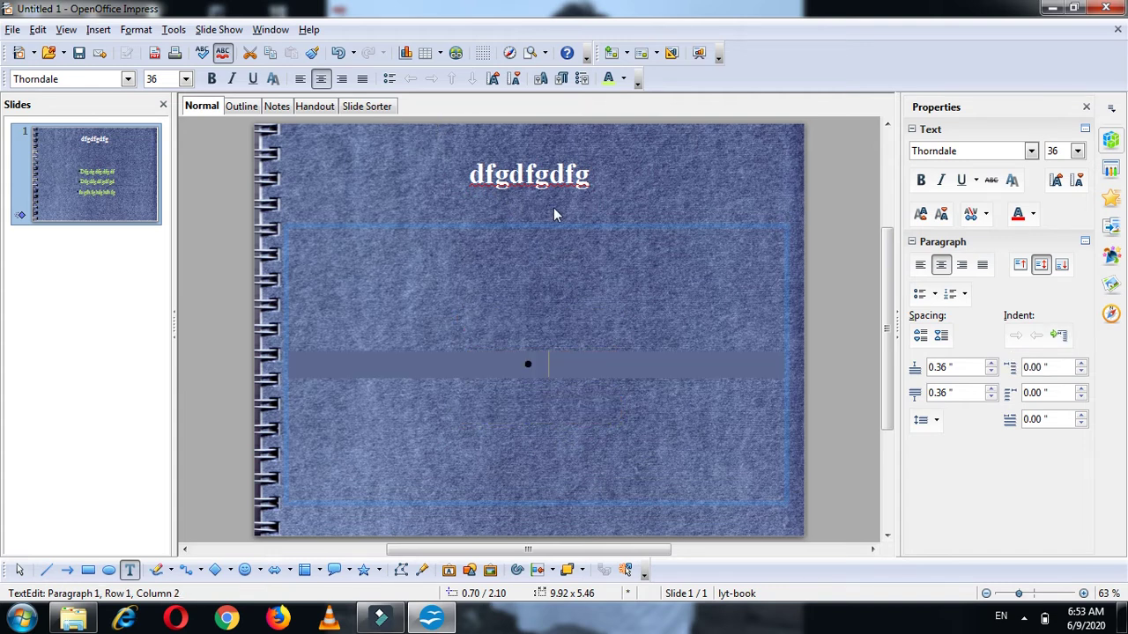
{"action": "key", "text": "ctrl+z"}
- Push the first content line to the right by inserting blank space before its text
{"action": "key", "text": "Tab"}
{"action": "key", "text": "Tab"}
{"action": "key", "text": "Tab"}
{"action": "key", "text": "Tab"}
{"action": "key", "text": "Tab"}
{"action": "key", "text": "Tab"}
{"action": "key", "text": "Tab"}
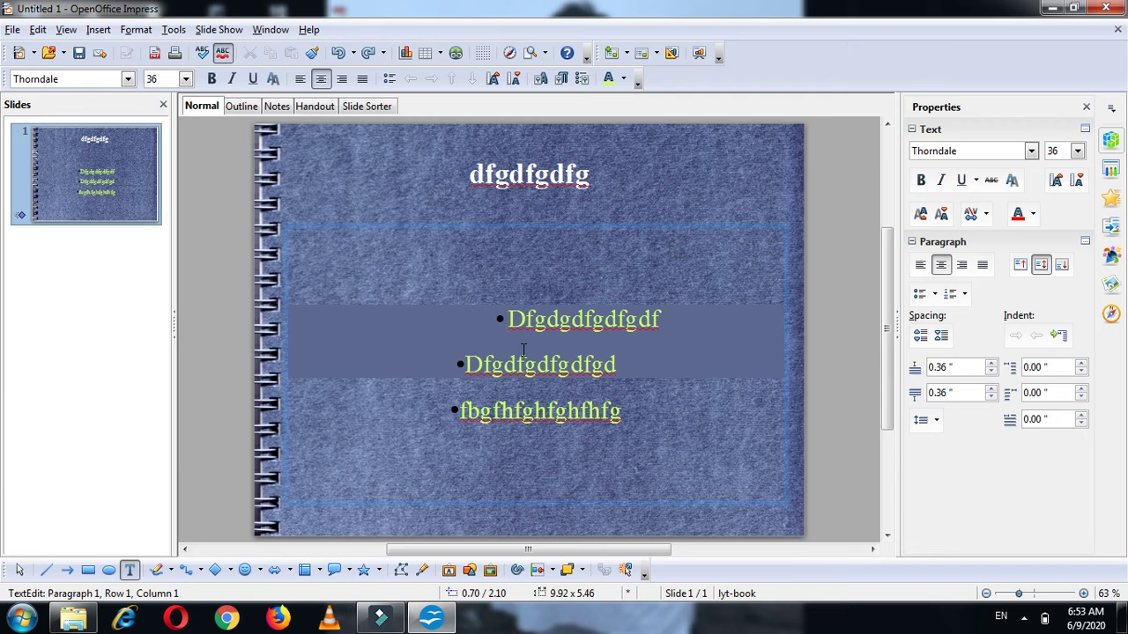
- Try line spacing 1.15 on the content text, and set the whole text frame's line spacing to 2
{"action": "left_click", "coordinate": [427, 319]}
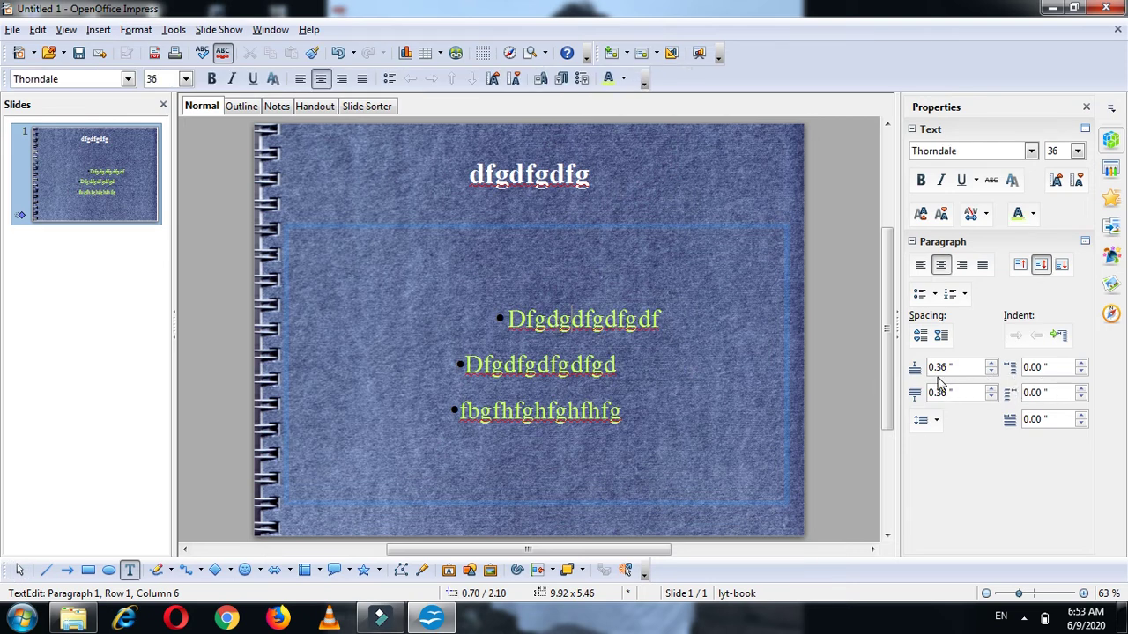
{"action": "left_click", "coordinate": [926, 420]}
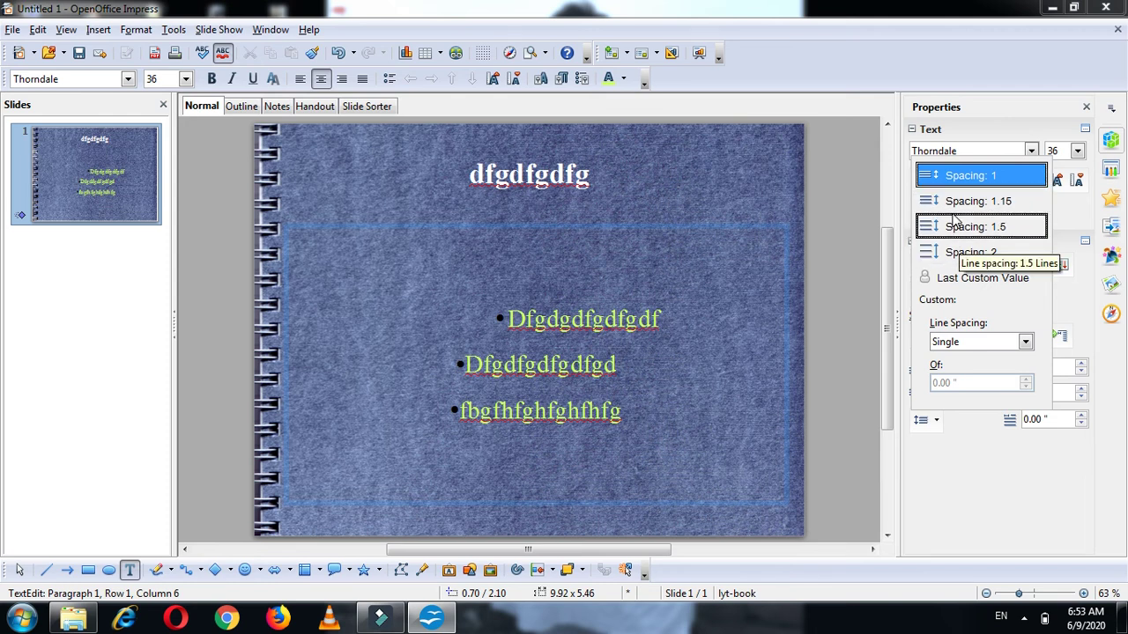
{"action": "left_click", "coordinate": [999, 199]}
{"action": "left_click", "coordinate": [662, 228]}
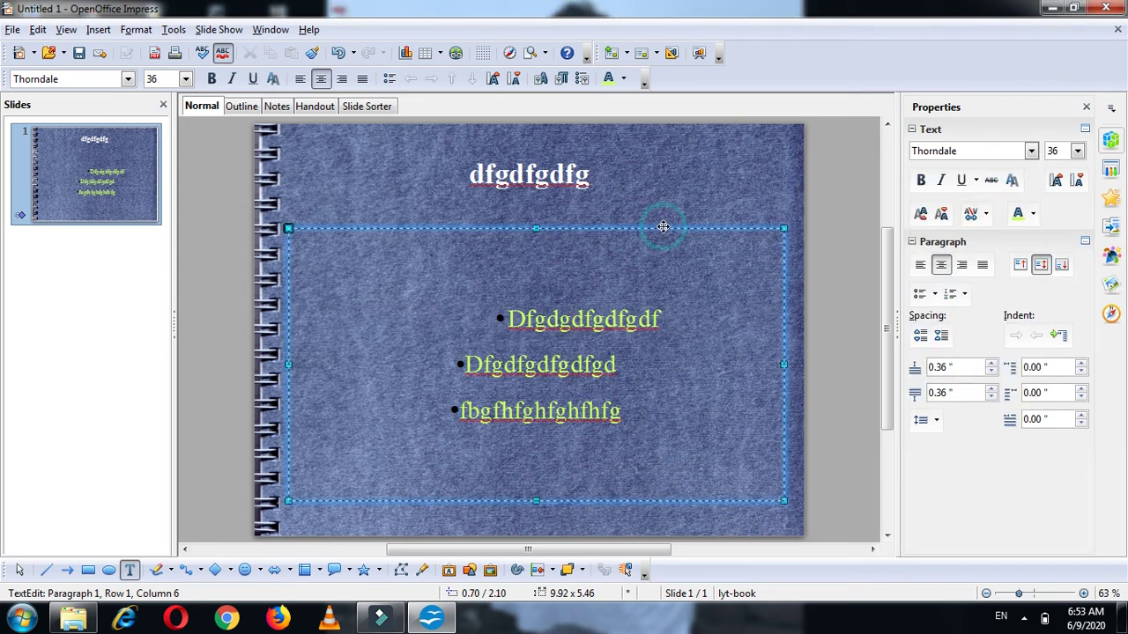
{"action": "left_click", "coordinate": [925, 419]}
{"action": "left_click", "coordinate": [975, 209]}
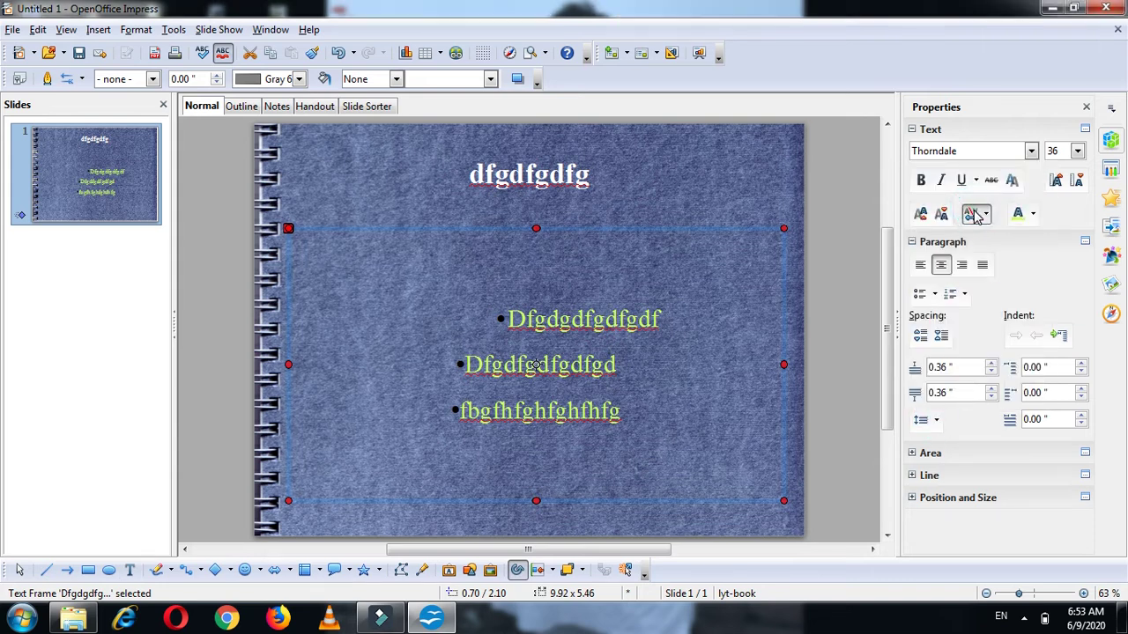
{"action": "left_click", "coordinate": [927, 420]}
{"action": "left_click", "coordinate": [992, 254]}
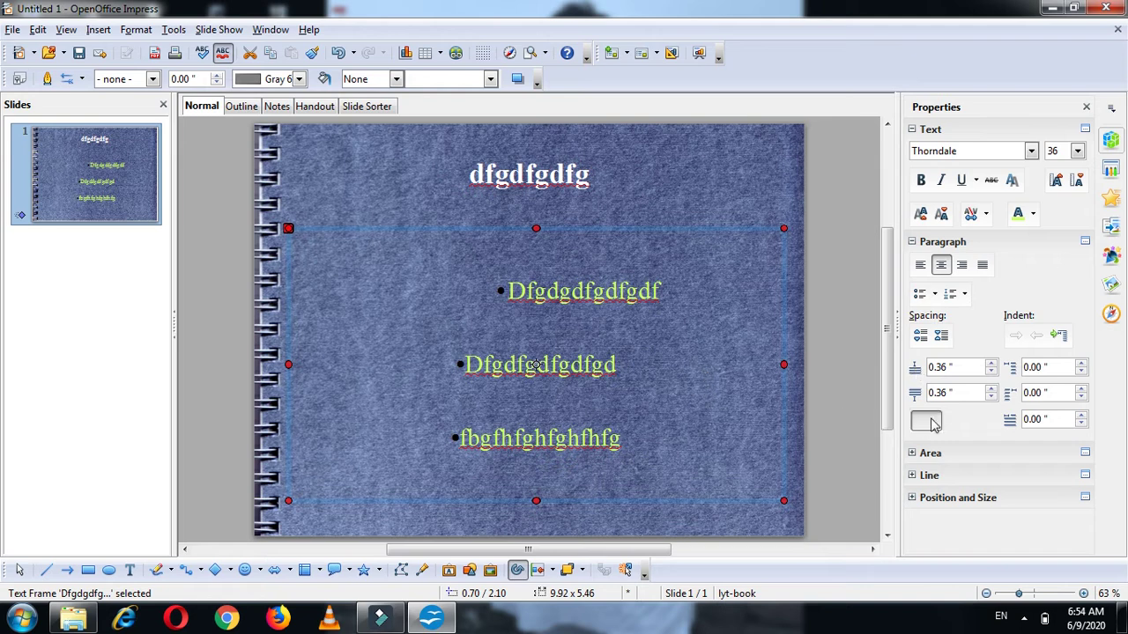
- Reselect the whole content text frame and expand its Area settings with the fill and transparency options
{"action": "double_click", "coordinate": [654, 229]}
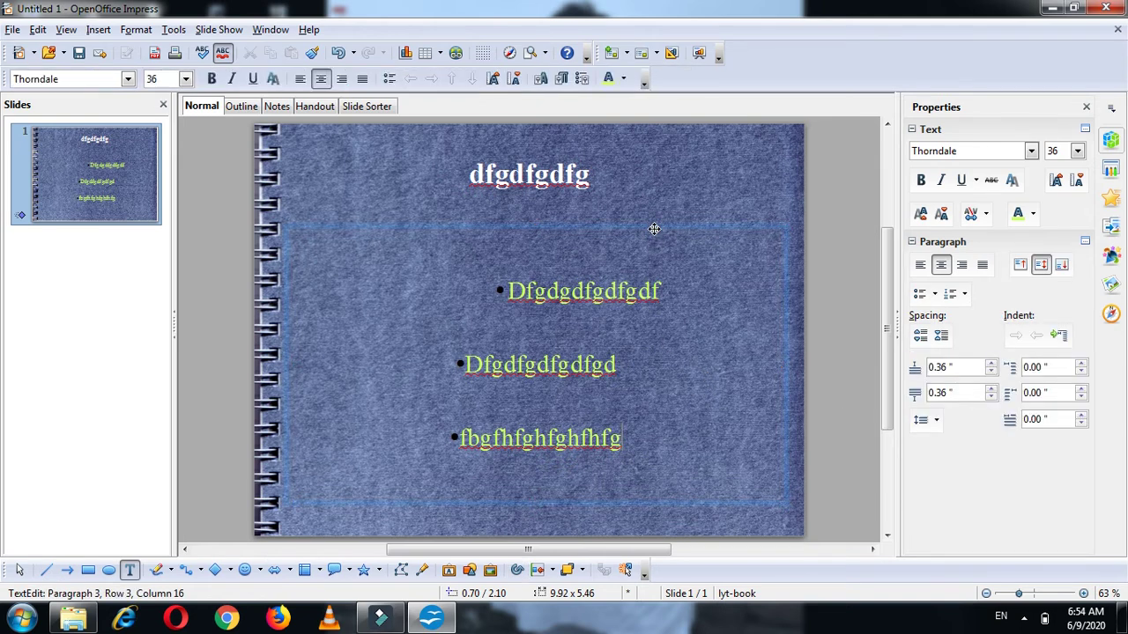
{"action": "left_click", "coordinate": [614, 292]}
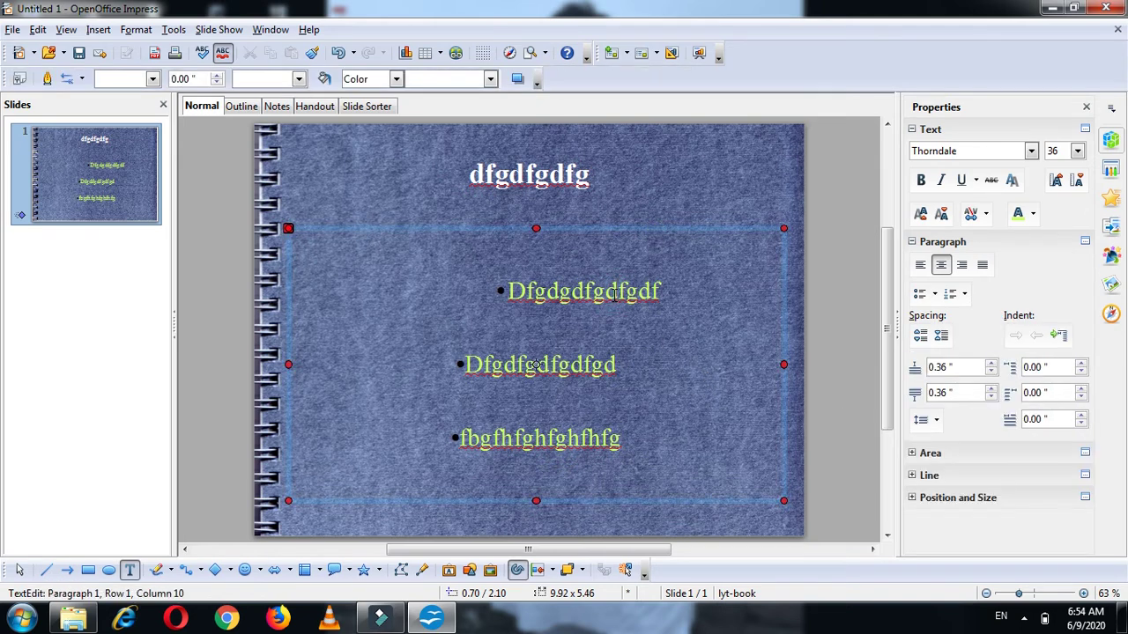
{"action": "key", "text": "Escape"}
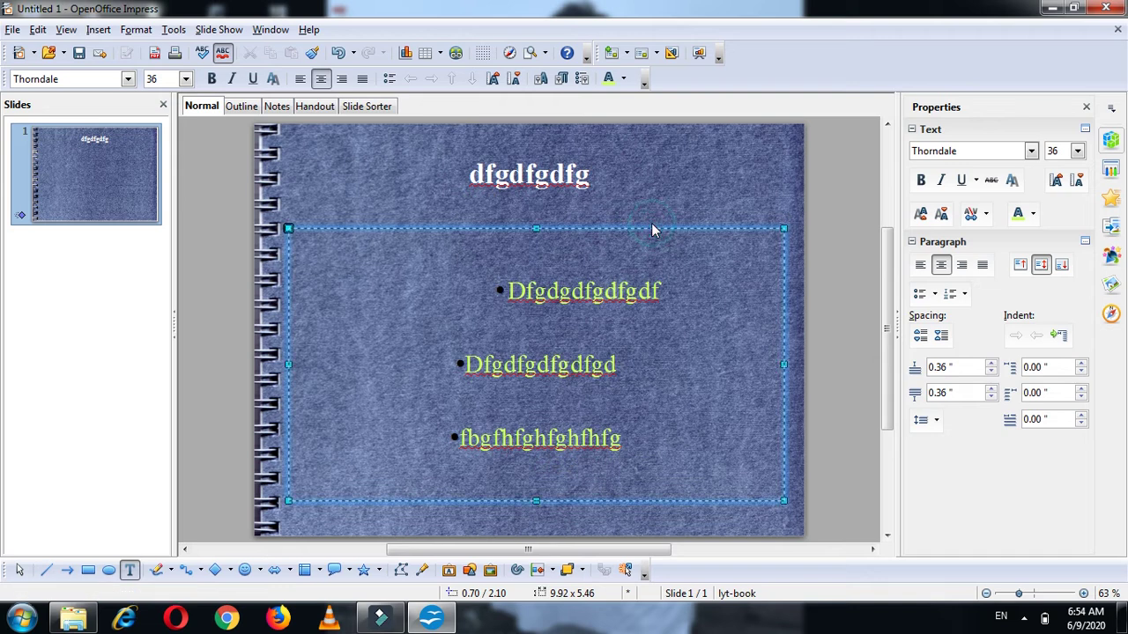
{"action": "key", "text": "Escape"}
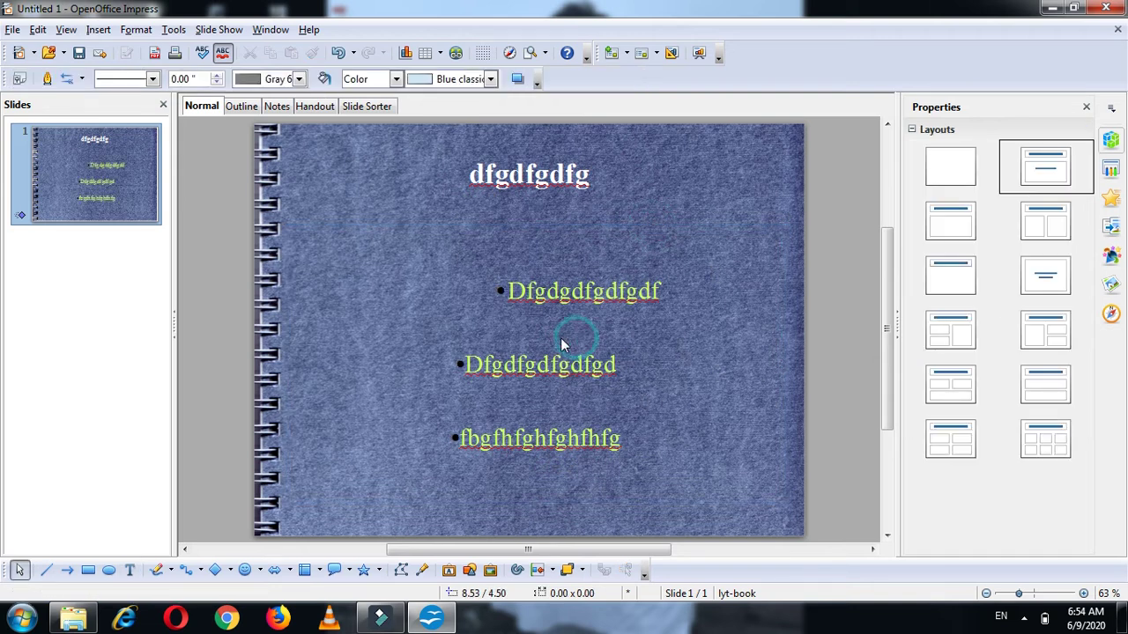
{"action": "left_click", "coordinate": [516, 331]}
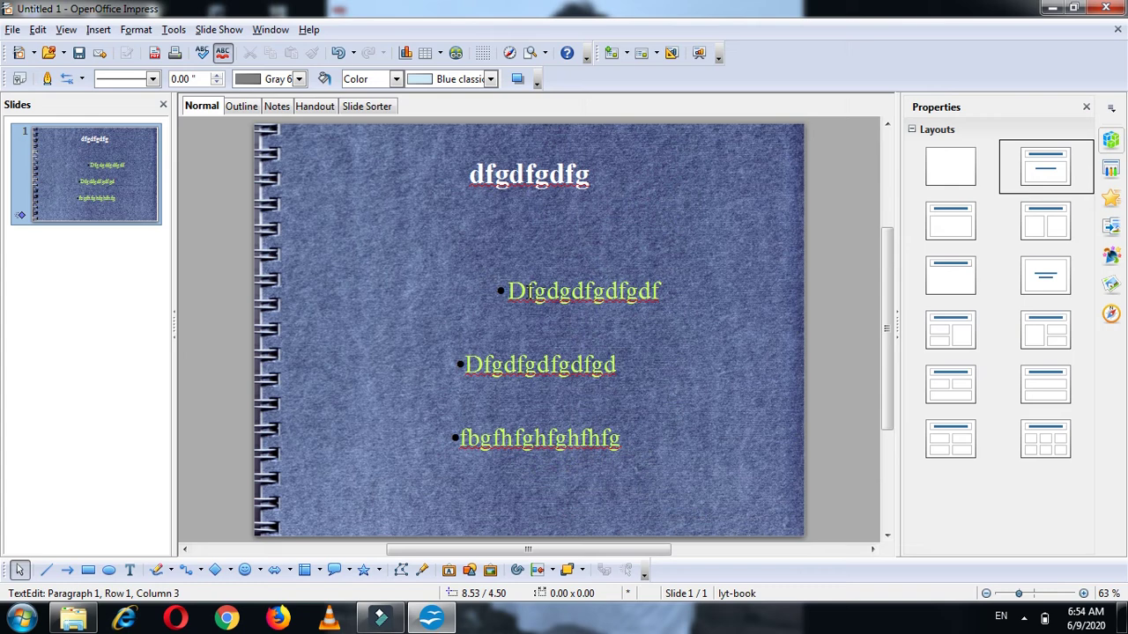
{"action": "left_click", "coordinate": [538, 226]}
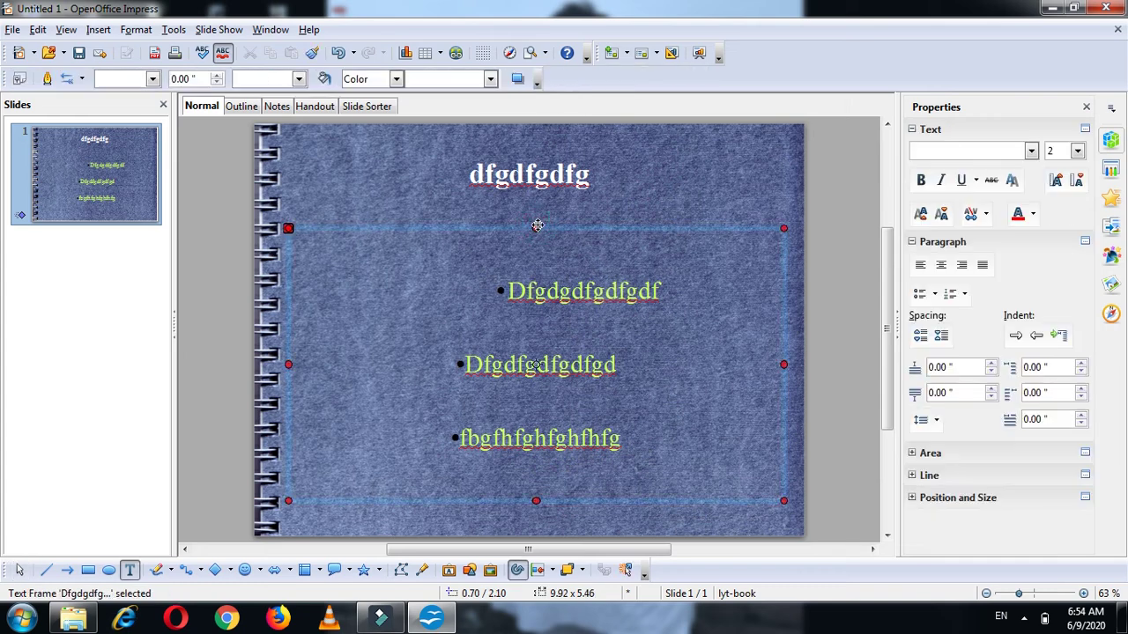
{"action": "left_click", "coordinate": [1084, 452]}
{"action": "left_click", "coordinate": [755, 156]}
{"action": "left_click", "coordinate": [913, 453]}
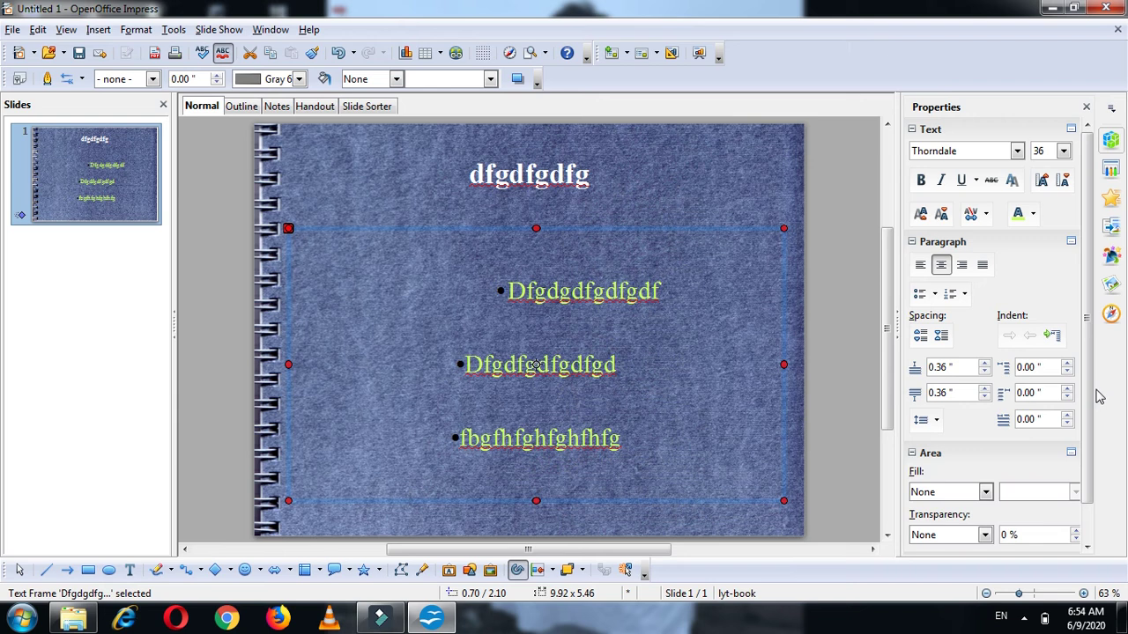
{"action": "scroll", "coordinate": [1097, 470], "scroll_direction": "down", "scroll_amount": 2}
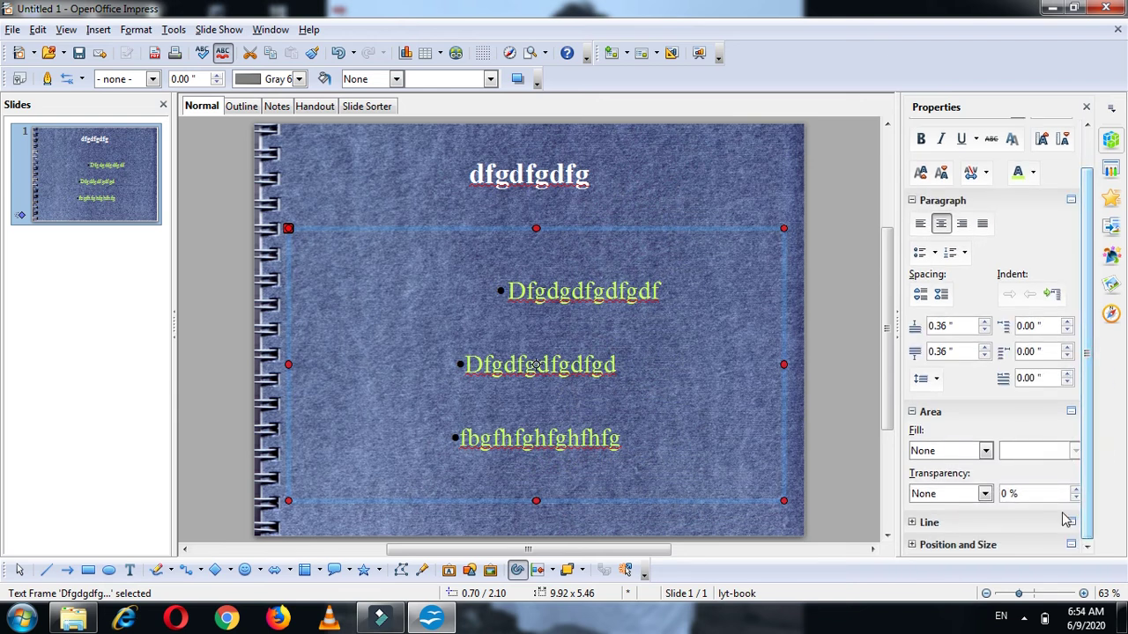
{"action": "left_click", "coordinate": [986, 451]}
{"action": "left_click", "coordinate": [986, 452]}
{"action": "left_click", "coordinate": [985, 494]}
{"action": "left_click", "coordinate": [986, 493]}
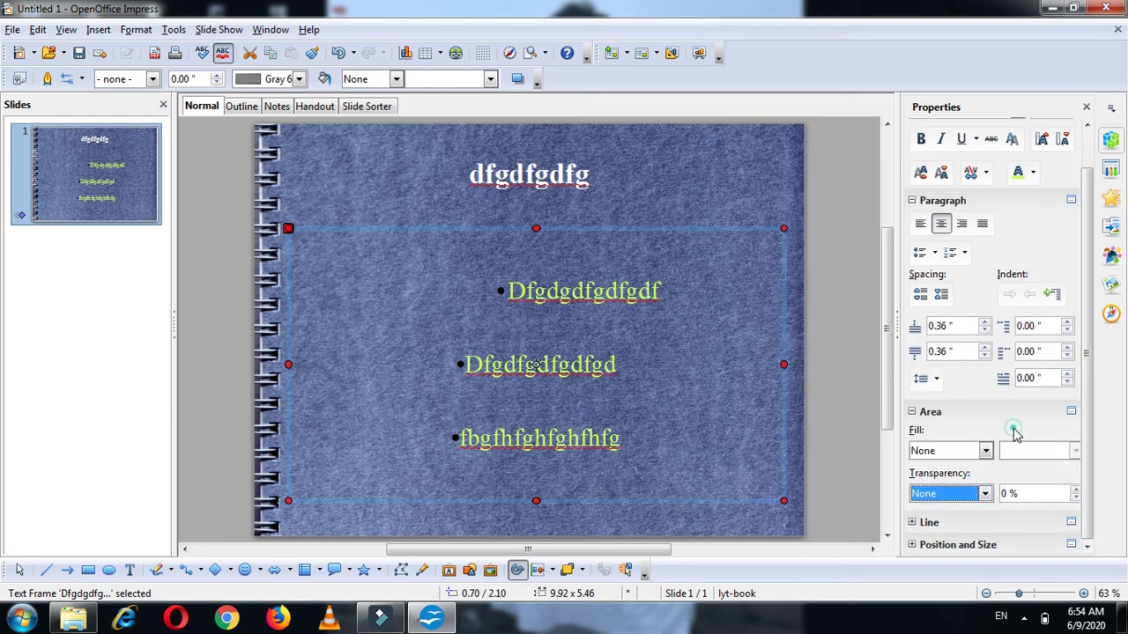
{"action": "left_click", "coordinate": [614, 227]}
{"action": "left_click", "coordinate": [1088, 372]}
{"action": "left_click", "coordinate": [686, 230]}
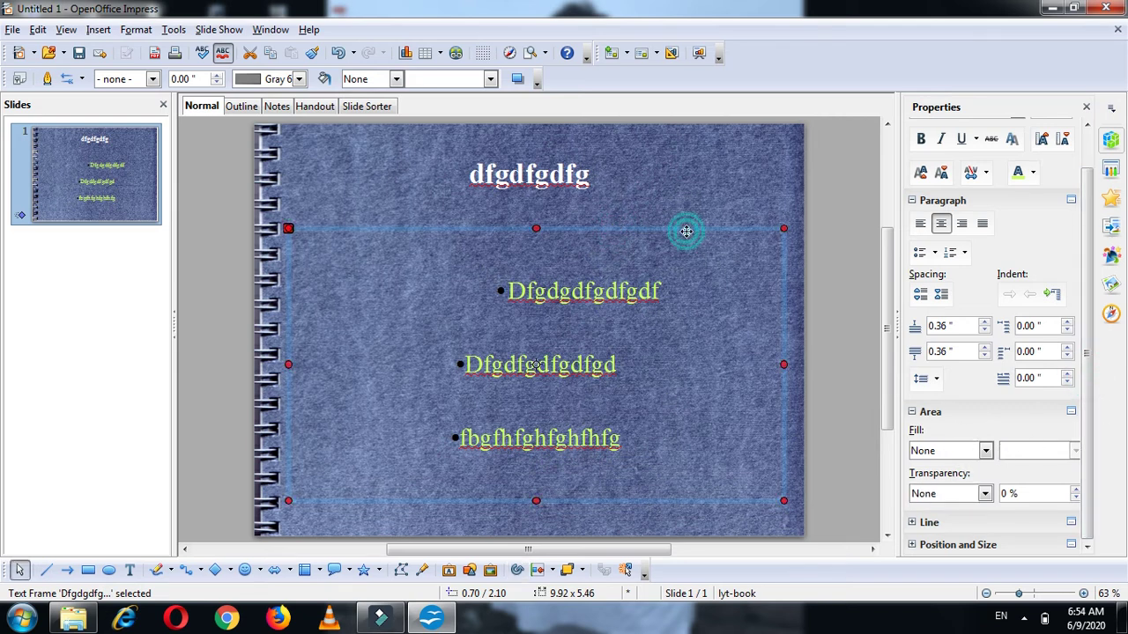
- Fill the area of the content text frame with the default light blue solid color
{"action": "left_click", "coordinate": [985, 451]}
{"action": "left_click", "coordinate": [960, 465]}
{"action": "left_click", "coordinate": [985, 451]}
{"action": "left_click", "coordinate": [933, 480]}
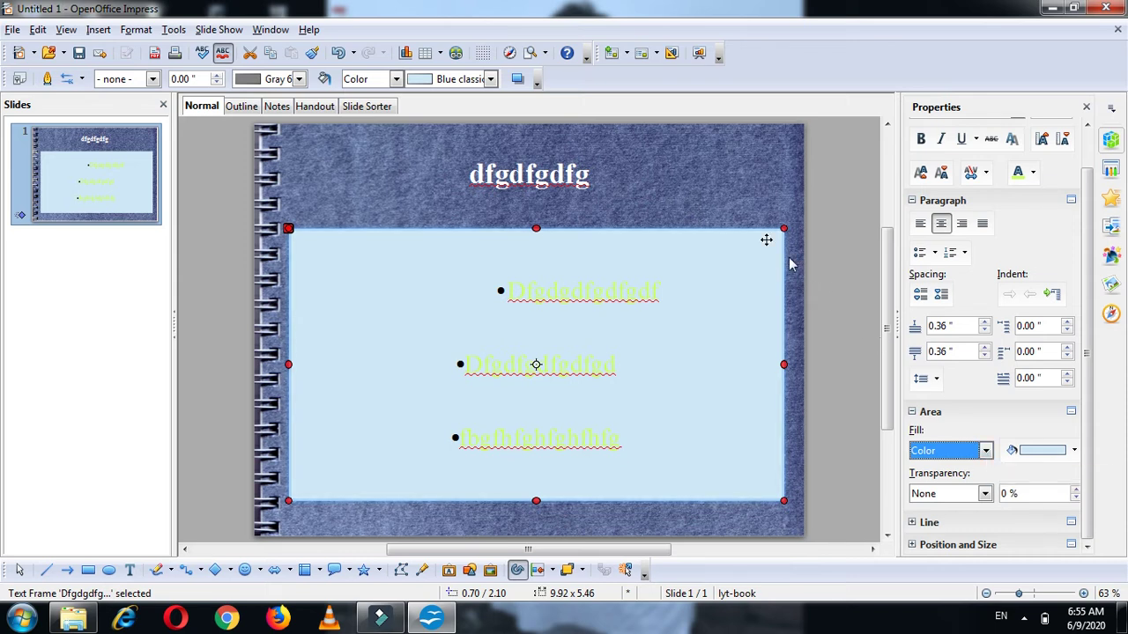
{"action": "left_click", "coordinate": [985, 451]}
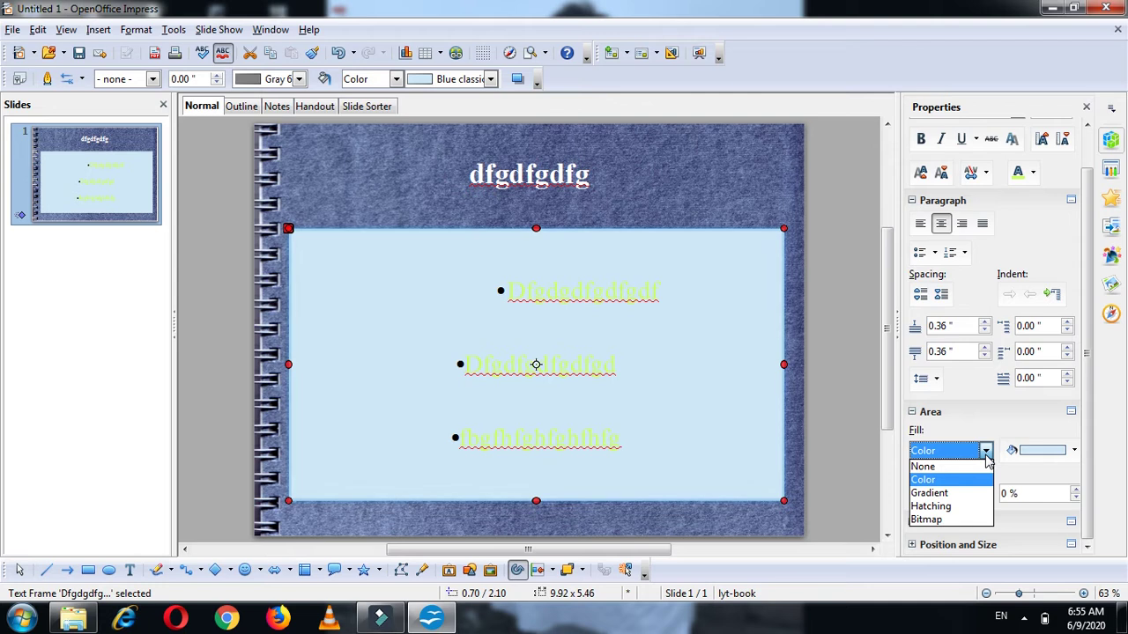
{"action": "left_click", "coordinate": [988, 452]}
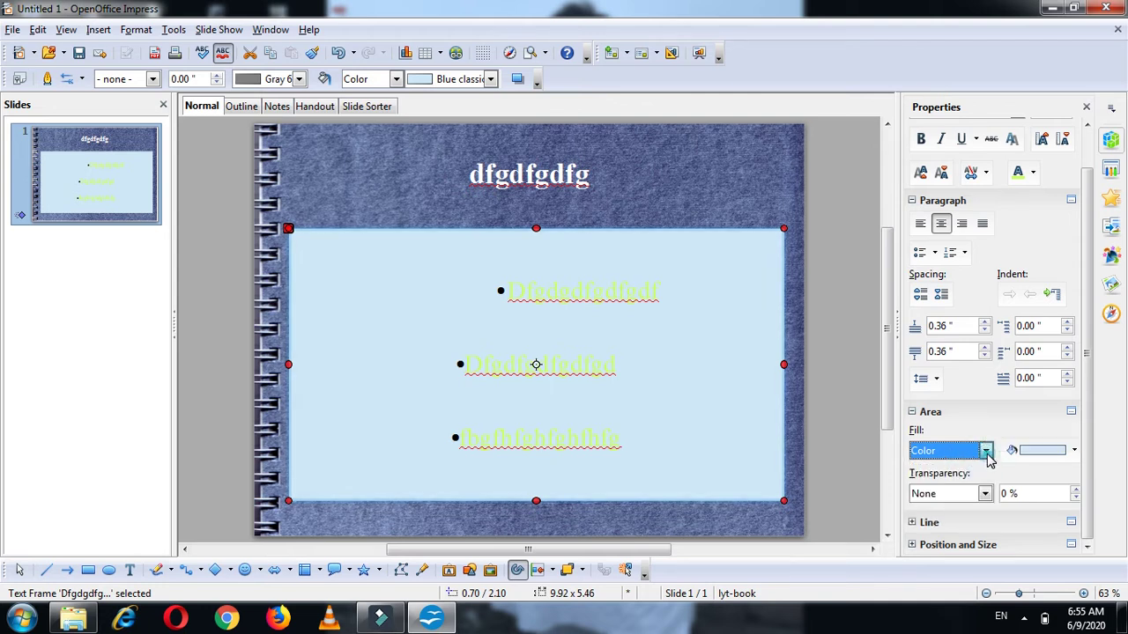
- Change the content text frame's fill to a gradient and choose Gray Gradient 3
{"action": "left_click", "coordinate": [986, 451]}
{"action": "left_click", "coordinate": [950, 494]}
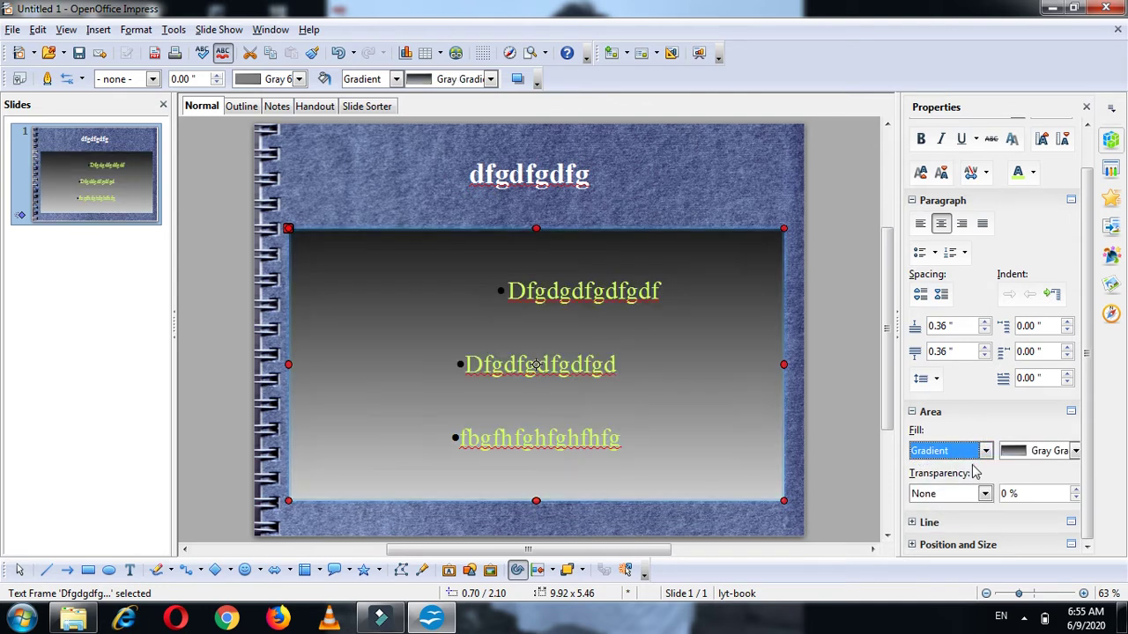
{"action": "left_click", "coordinate": [1074, 451]}
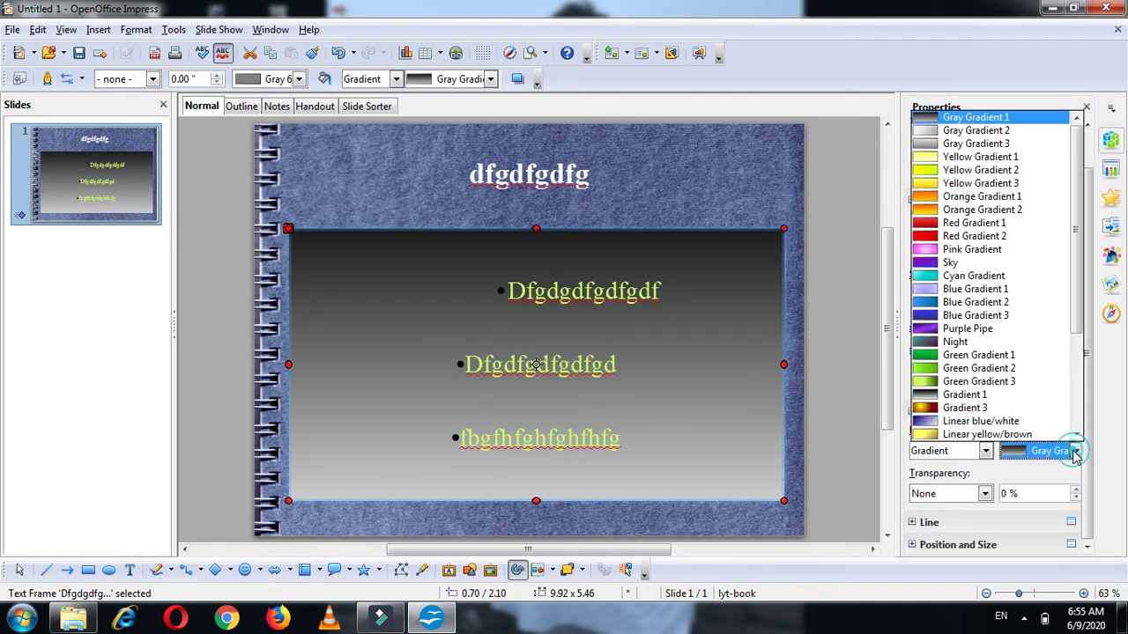
{"action": "scroll", "coordinate": [987, 229], "scroll_direction": "down", "scroll_amount": 4}
{"action": "scroll", "coordinate": [991, 304], "scroll_direction": "up", "scroll_amount": 4}
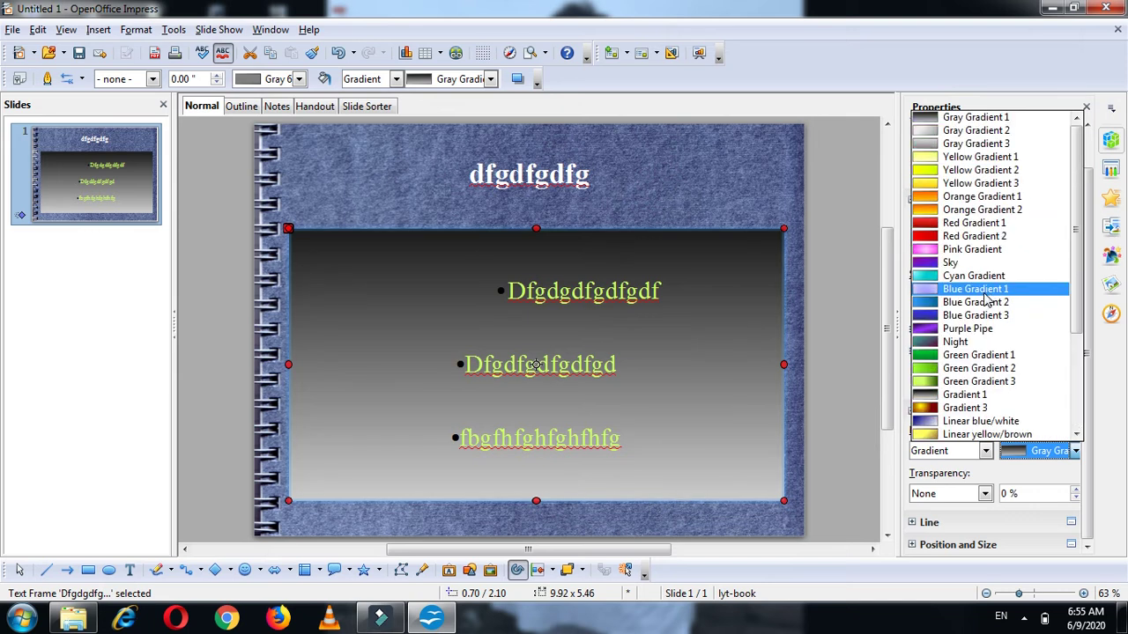
{"action": "left_click", "coordinate": [986, 148]}
- Switch the content text frame's fill to a solid color, try Gray 10 among others, and choose Blue 8
{"action": "left_click", "coordinate": [973, 451]}
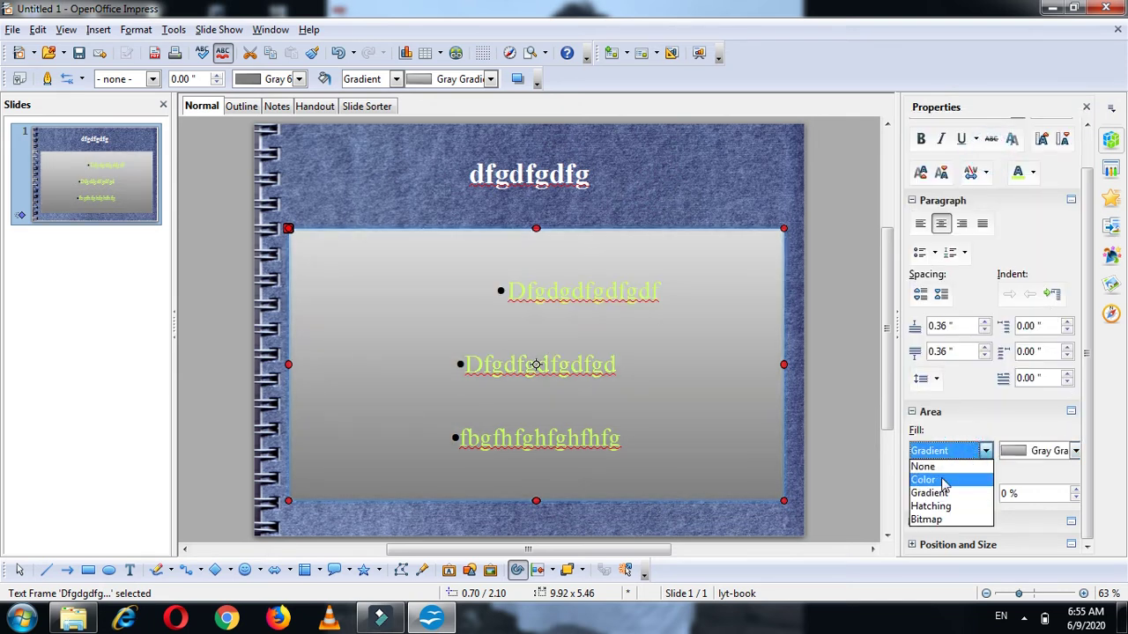
{"action": "left_click", "coordinate": [942, 480]}
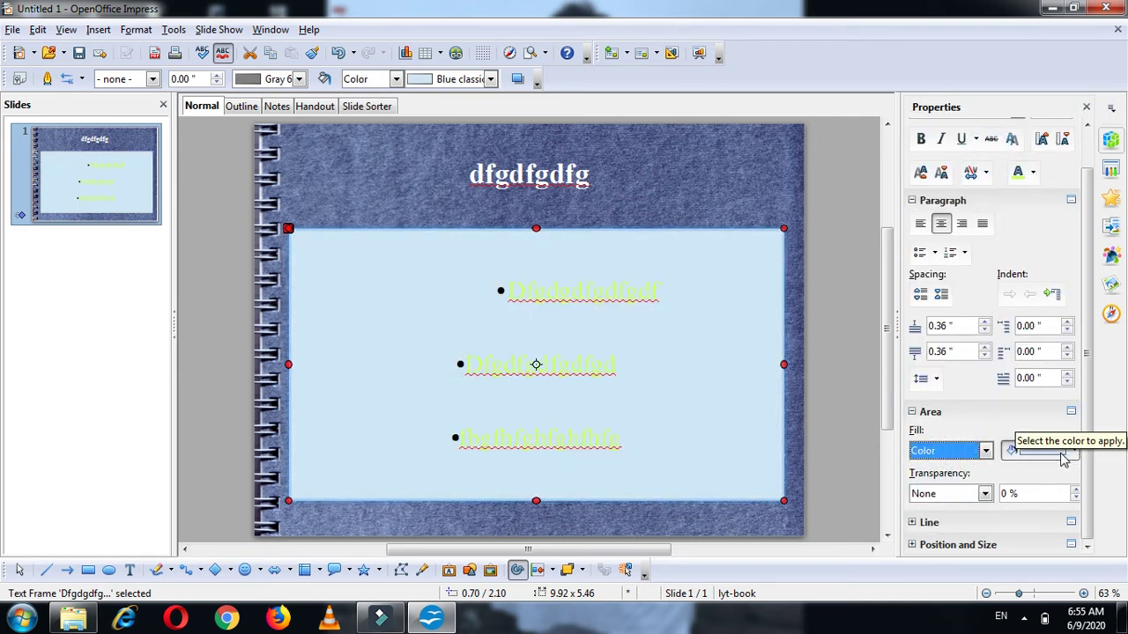
{"action": "left_click", "coordinate": [1073, 451]}
{"action": "left_click", "coordinate": [939, 269]}
{"action": "left_click", "coordinate": [1073, 450]}
{"action": "left_click", "coordinate": [1065, 250]}
{"action": "left_click", "coordinate": [1073, 450]}
{"action": "left_click", "coordinate": [1013, 370]}
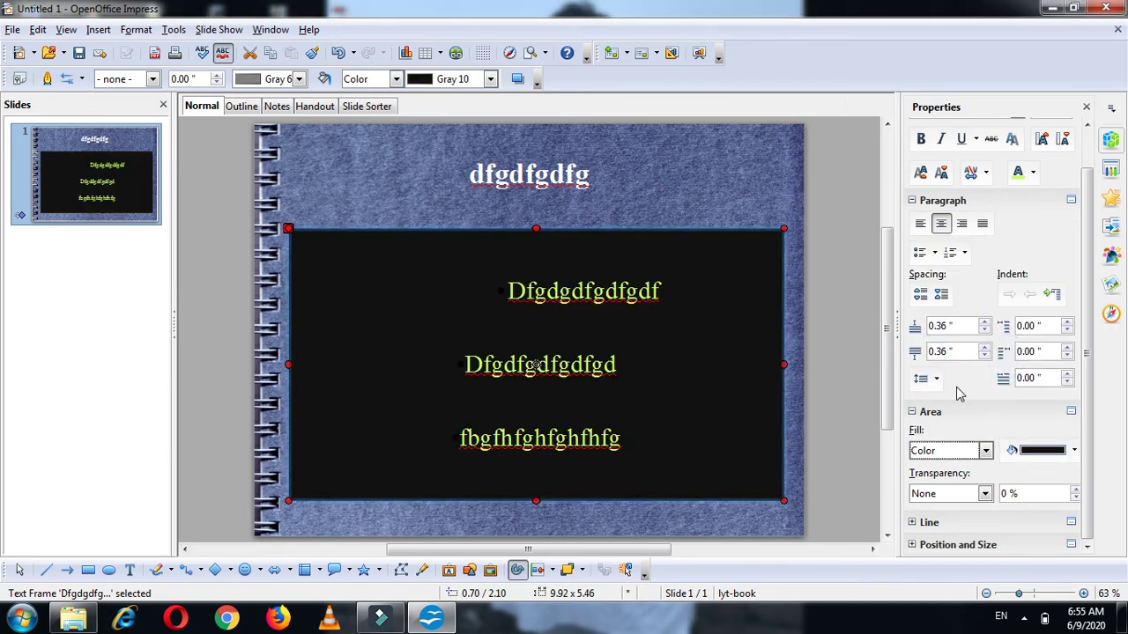
{"action": "left_click", "coordinate": [985, 450]}
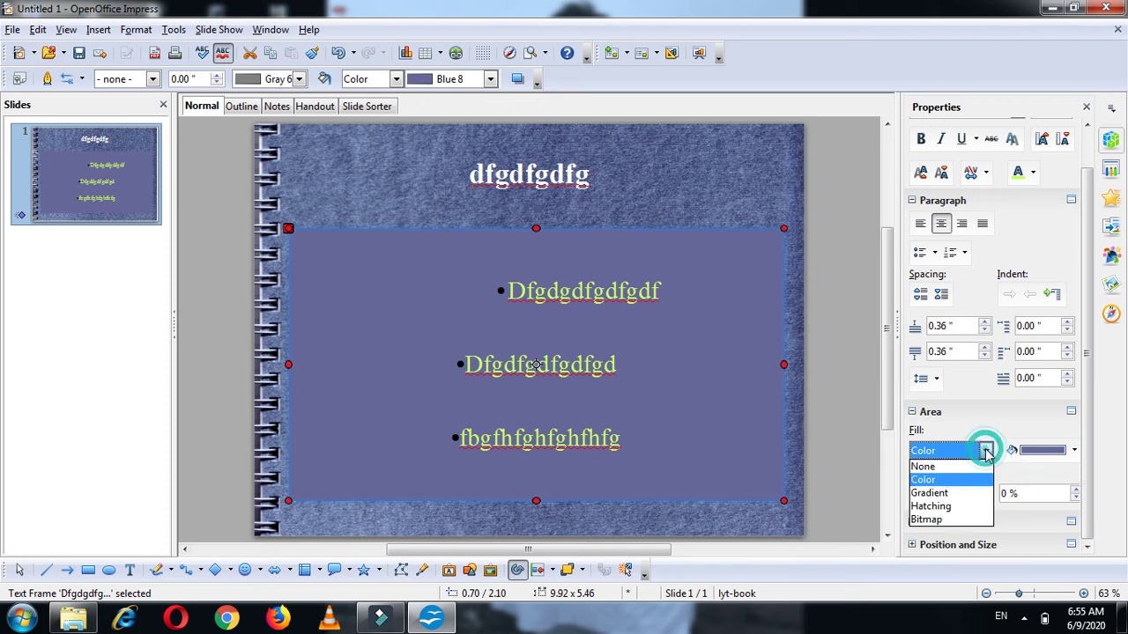
{"action": "left_click", "coordinate": [985, 450]}
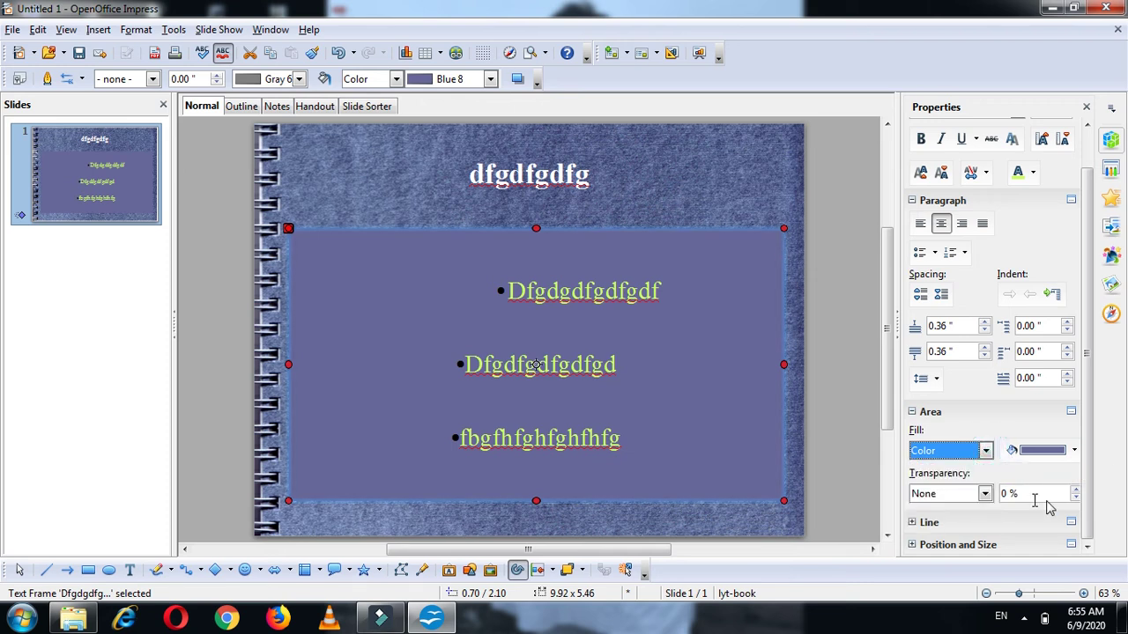
- Apply Solid transparency at 50% to the content text frame's fill, comparing it once with None
{"action": "left_click", "coordinate": [984, 493]}
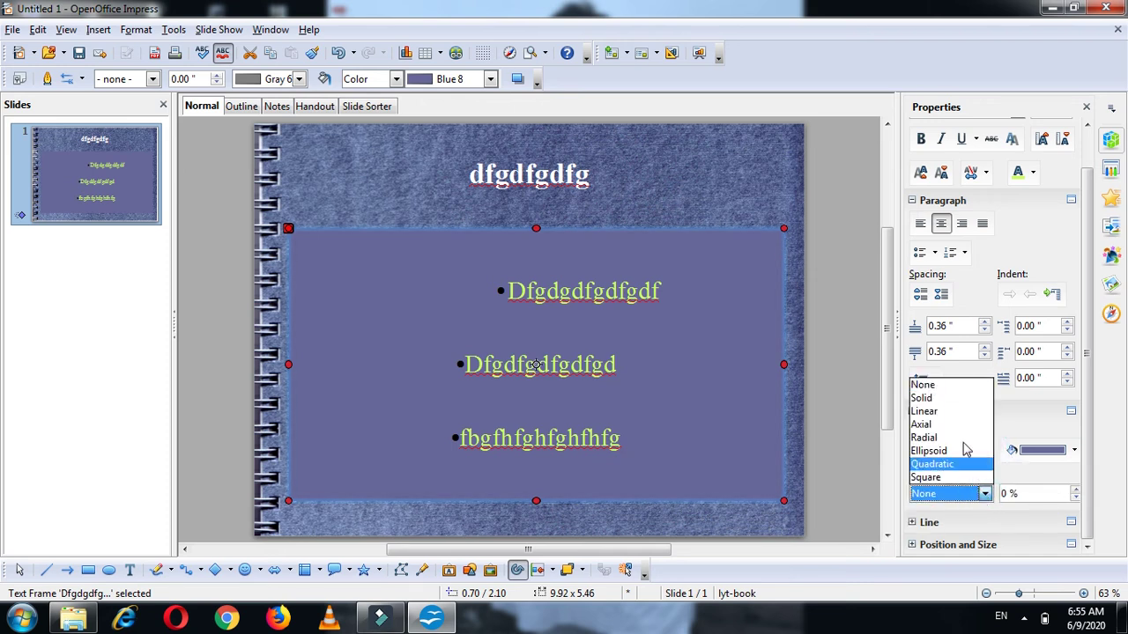
{"action": "left_click", "coordinate": [922, 397]}
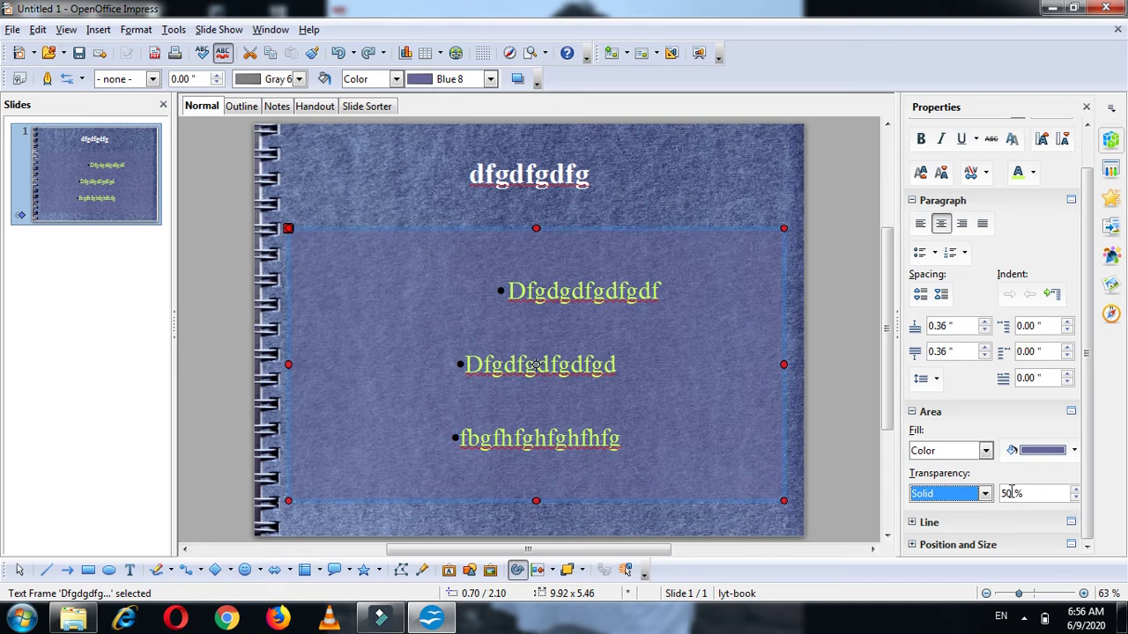
{"action": "left_click", "coordinate": [956, 493]}
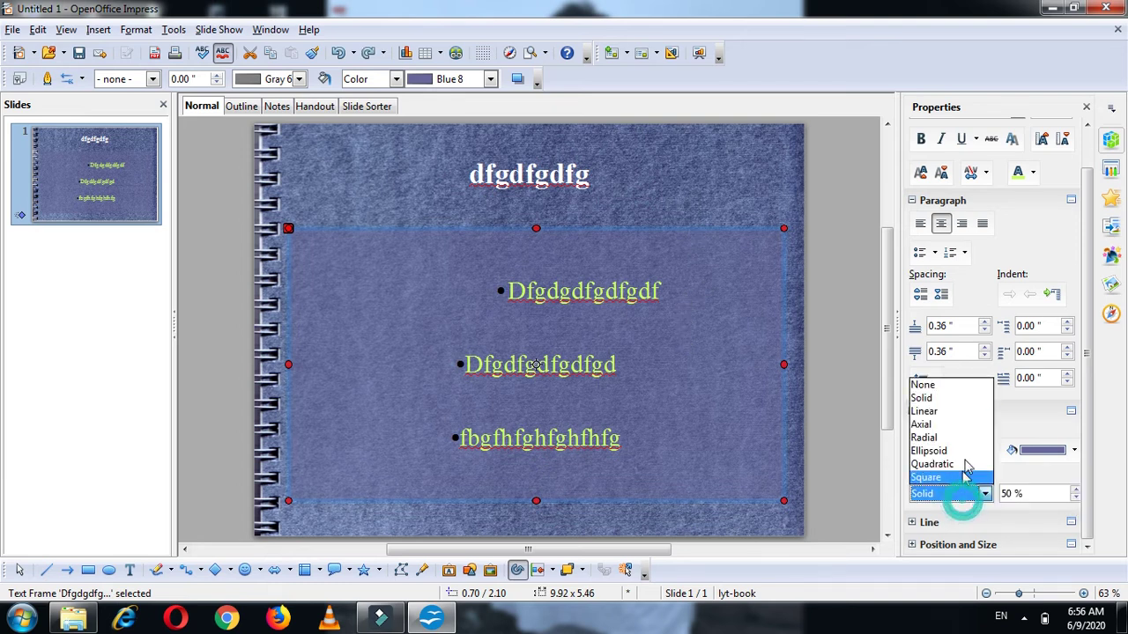
{"action": "left_click", "coordinate": [957, 388]}
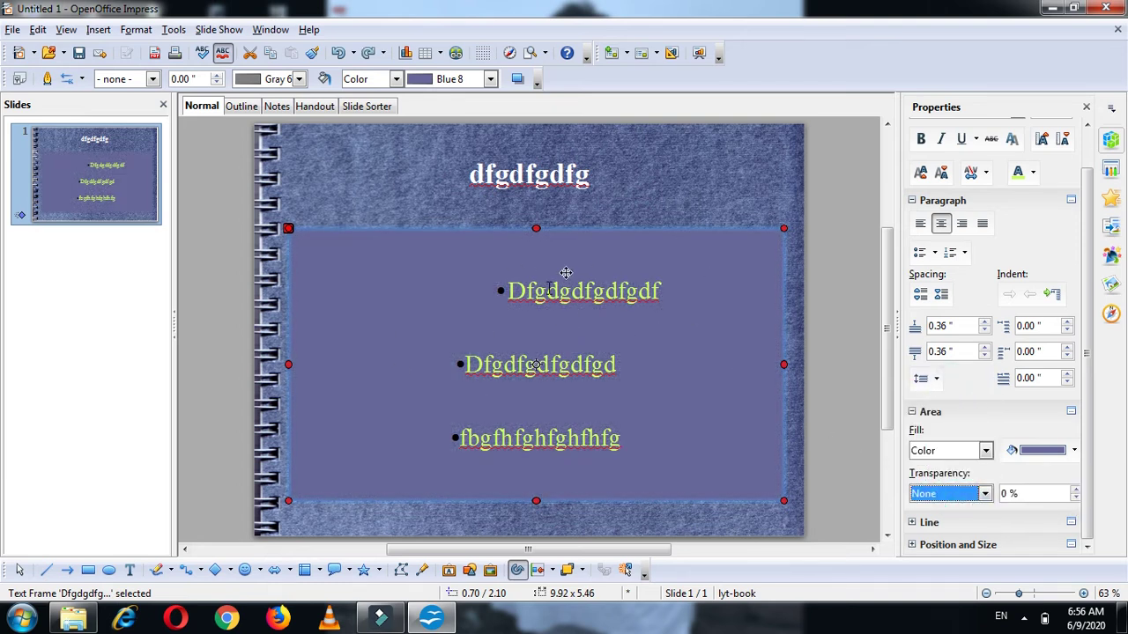
{"action": "left_click", "coordinate": [985, 495]}
{"action": "left_click", "coordinate": [962, 398]}
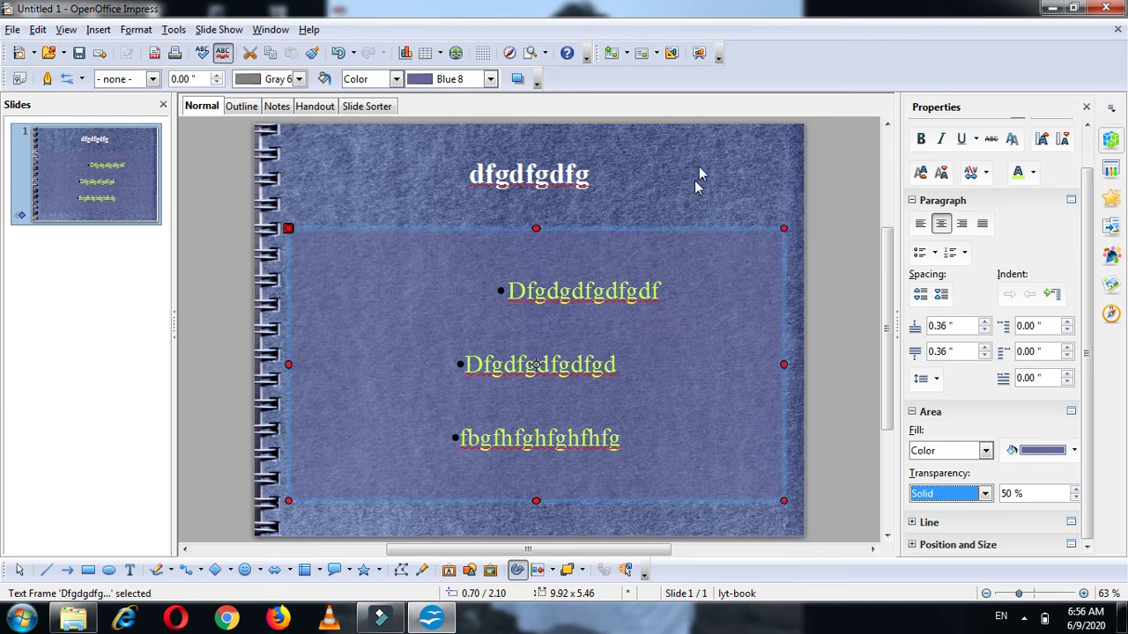
- Set the solid transparency of the content text frame's fill to 30%
{"action": "left_click", "coordinate": [1076, 497]}
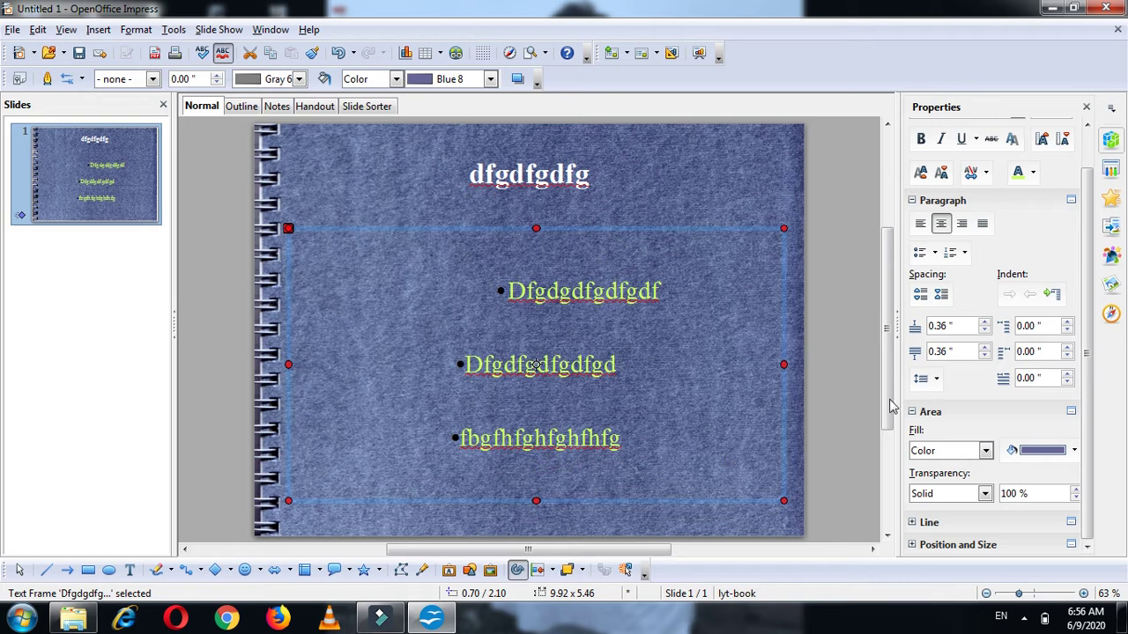
{"action": "left_click", "coordinate": [1076, 498]}
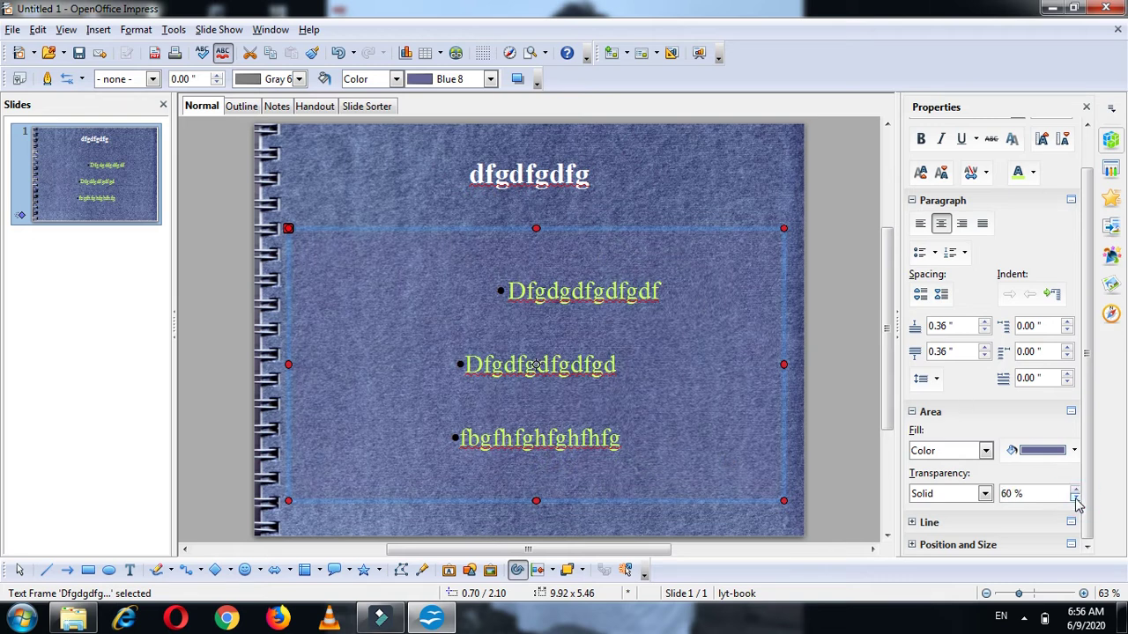
{"action": "left_click", "coordinate": [1075, 499]}
{"action": "left_click", "coordinate": [1075, 499]}
{"action": "left_click", "coordinate": [1075, 499]}
{"action": "key", "text": "Escape"}
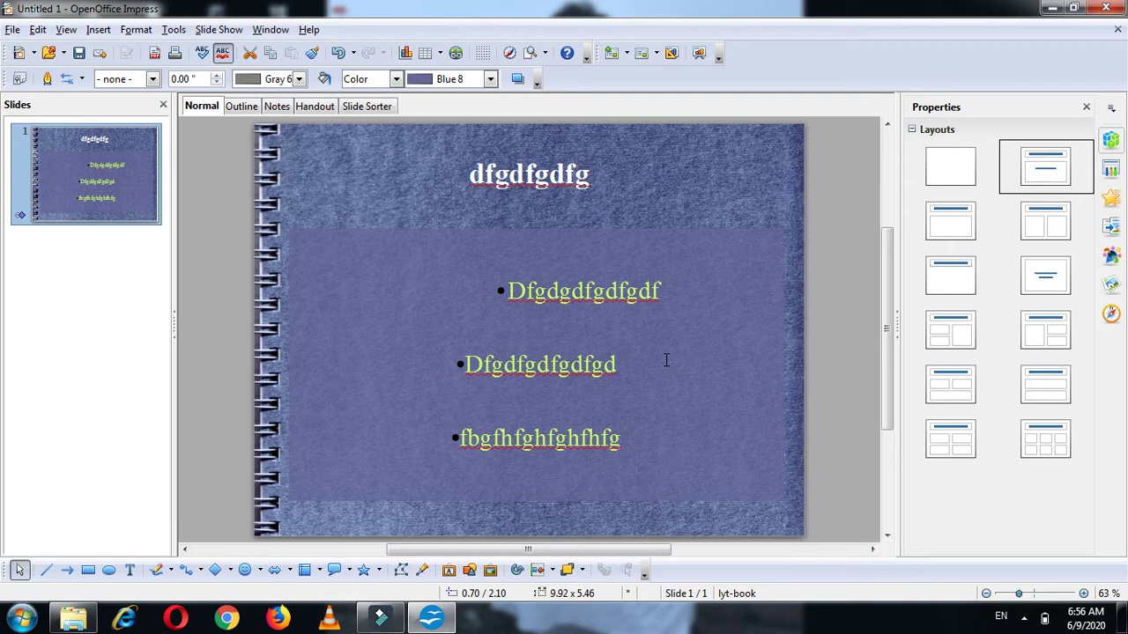
- Set the line width of the content text frame's border to 0.04 inch
{"action": "left_click", "coordinate": [657, 292]}
{"action": "left_click", "coordinate": [702, 226]}
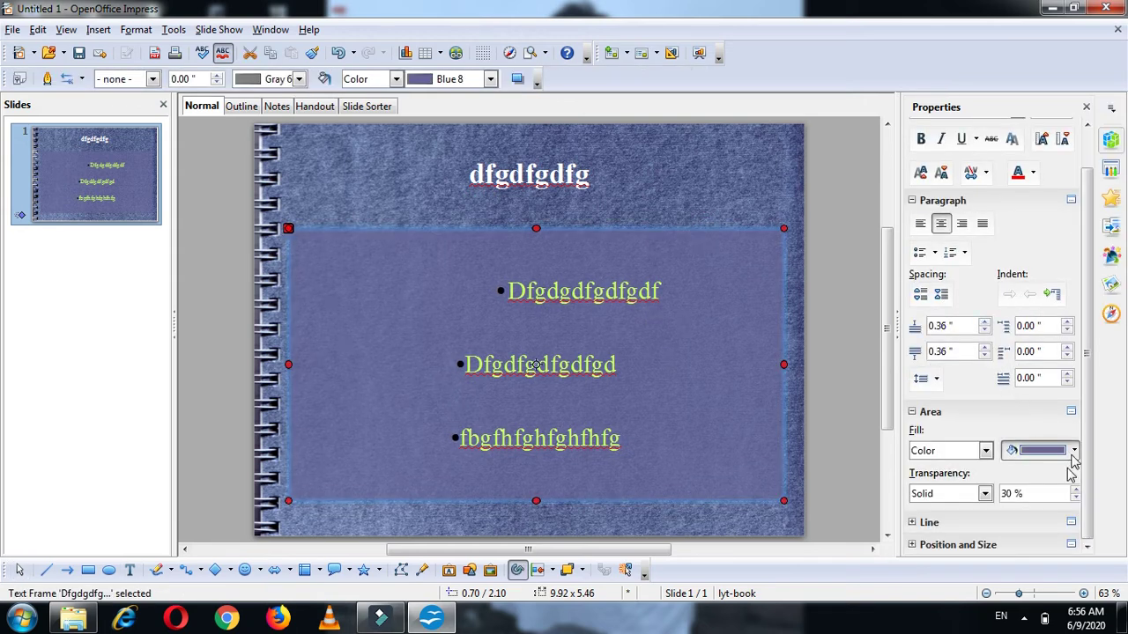
{"action": "left_click", "coordinate": [956, 520]}
{"action": "left_click_drag", "start_coordinate": [1084, 392], "coordinate": [1084, 490]}
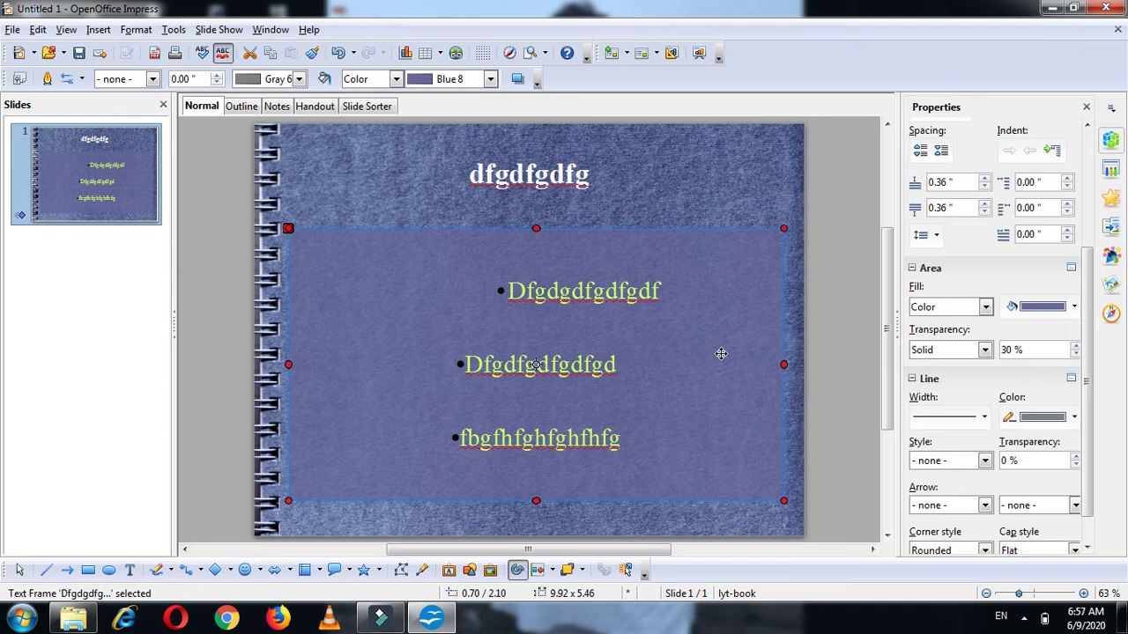
{"action": "left_click", "coordinate": [912, 268]}
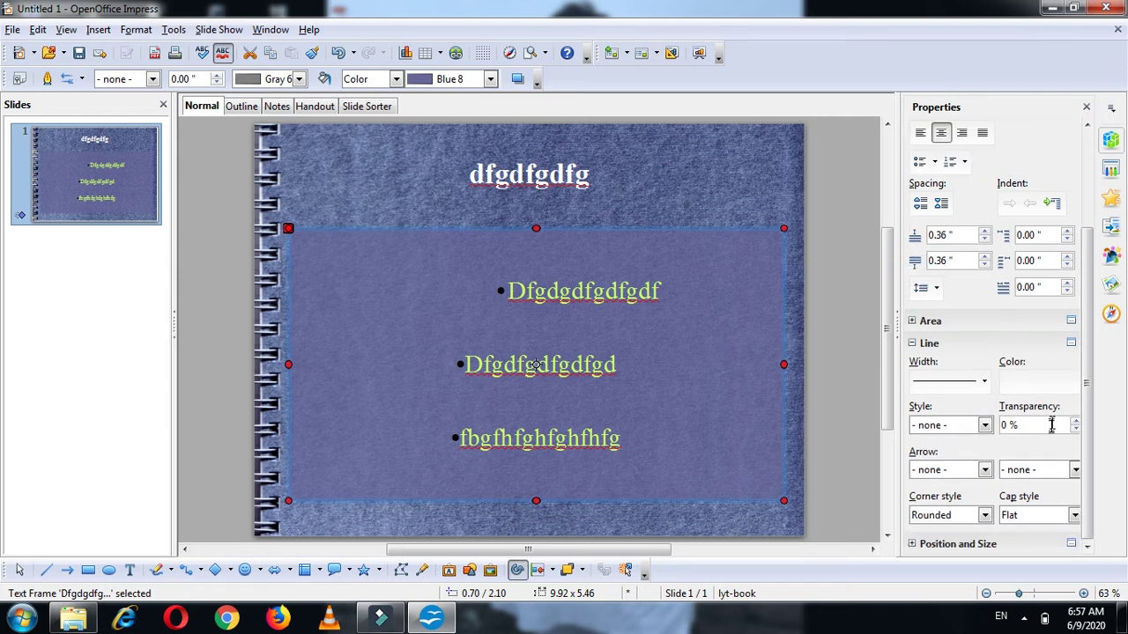
{"action": "left_click", "coordinate": [707, 230]}
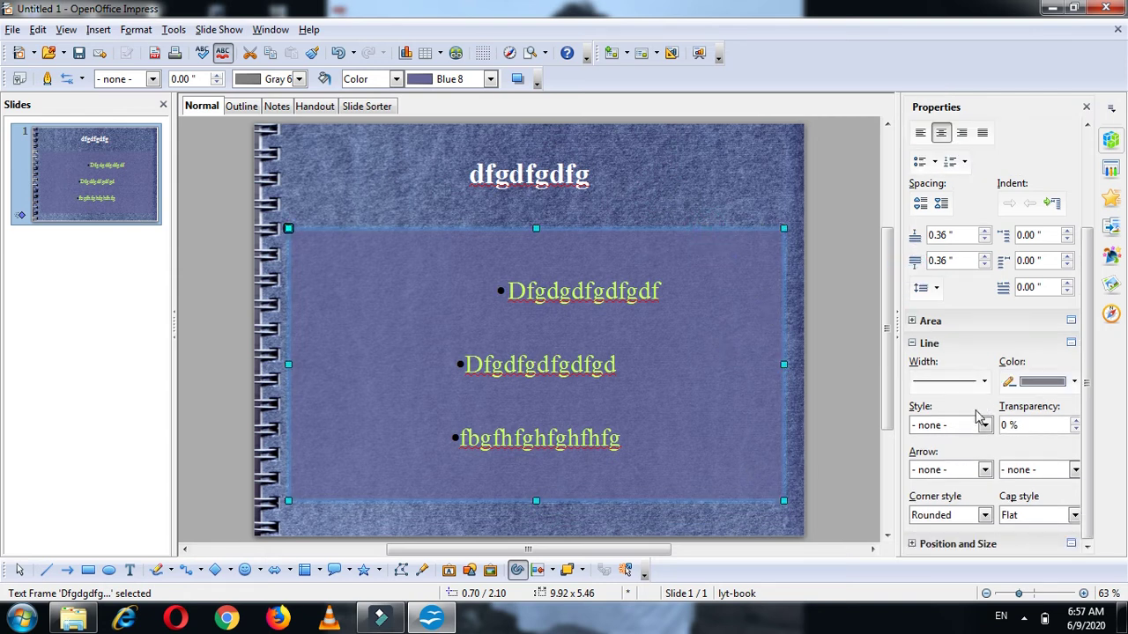
{"action": "left_click", "coordinate": [983, 382]}
{"action": "left_click", "coordinate": [981, 242]}
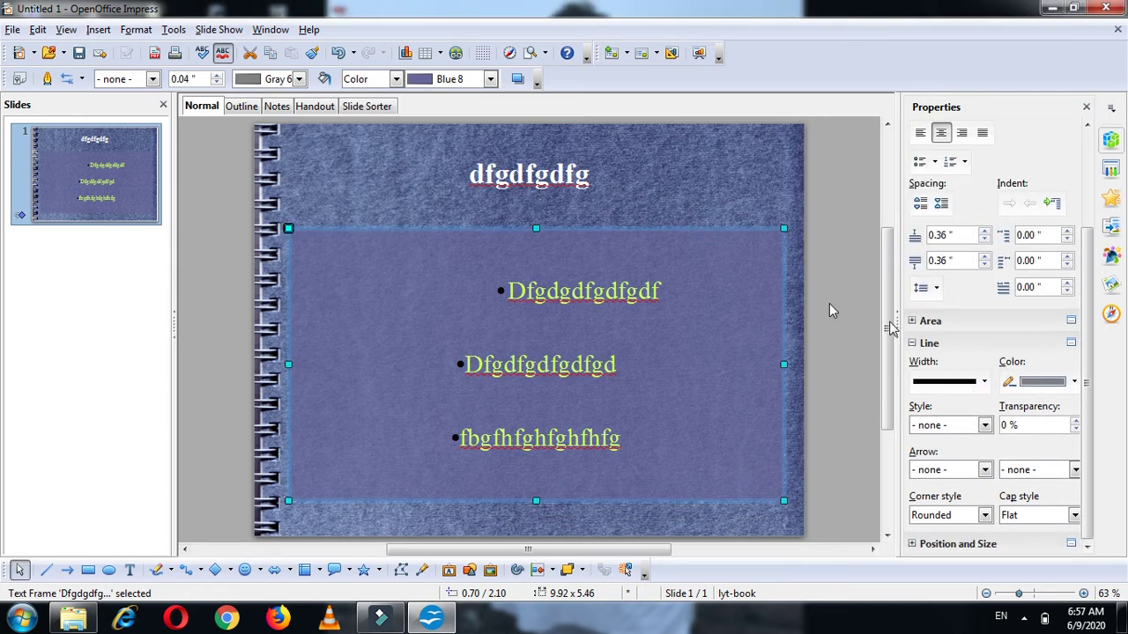
- Set the line color of the content text frame to light yellow
{"action": "left_click", "coordinate": [1073, 381]}
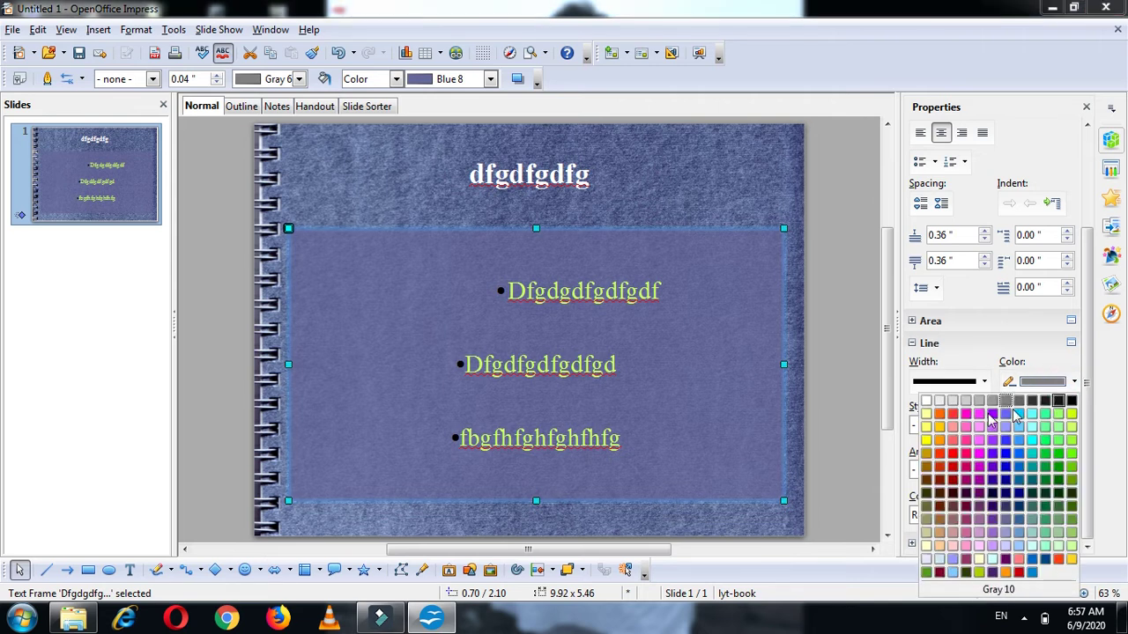
{"action": "left_click", "coordinate": [926, 414]}
{"action": "left_click", "coordinate": [716, 334]}
{"action": "left_click", "coordinate": [737, 229]}
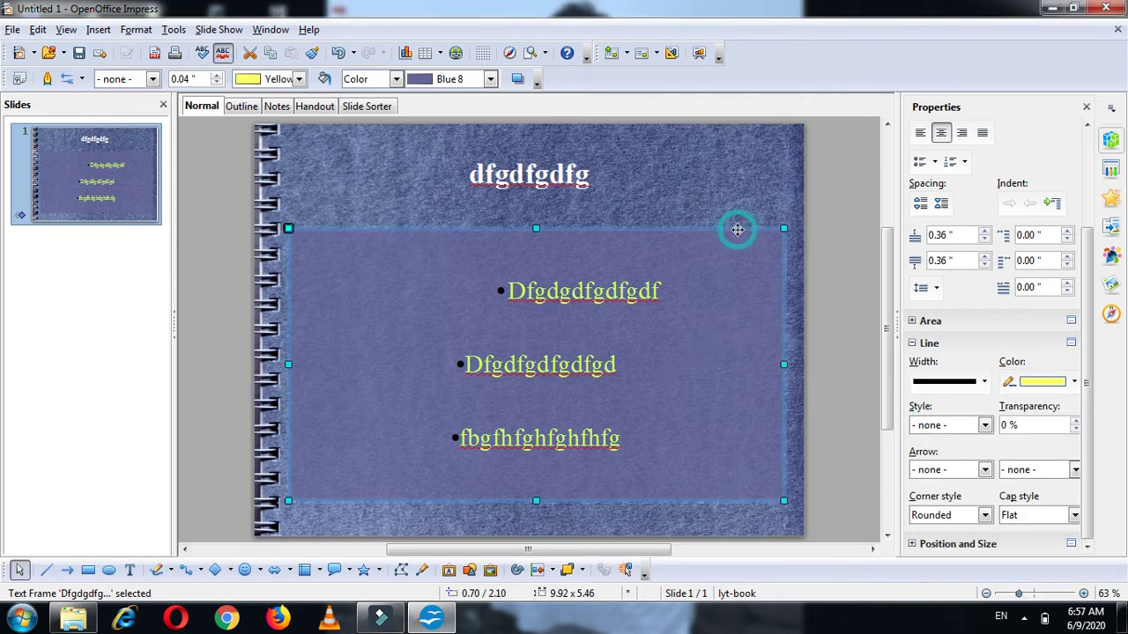
{"action": "left_click", "coordinate": [984, 425]}
{"action": "left_click", "coordinate": [986, 424]}
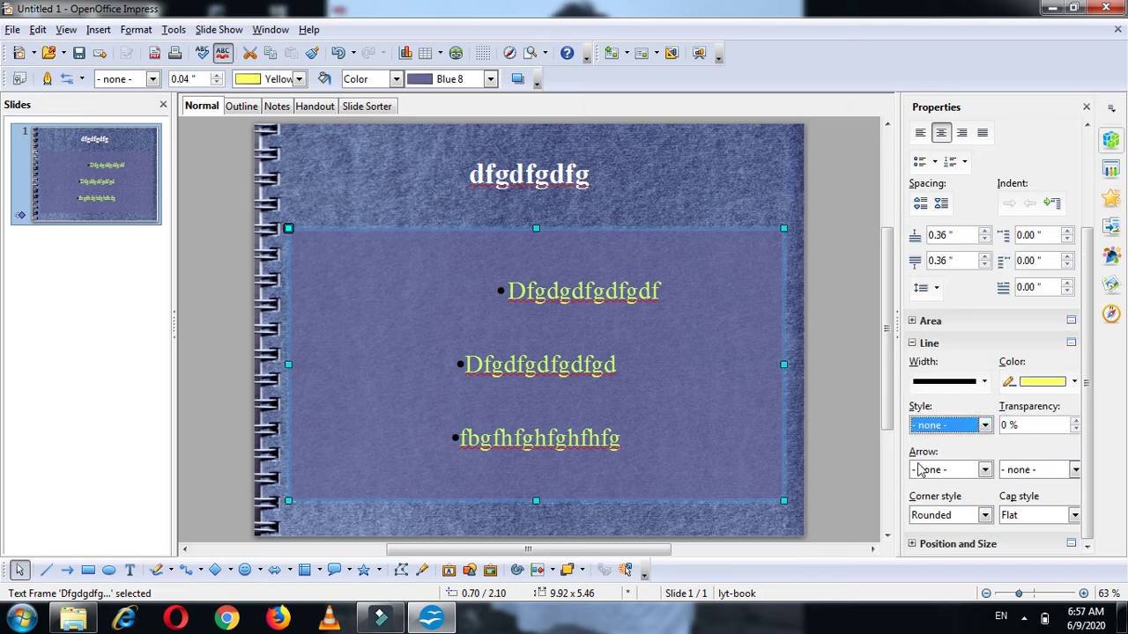
{"action": "left_click", "coordinate": [1085, 422]}
{"action": "left_click", "coordinate": [1081, 156]}
{"action": "left_click", "coordinate": [1111, 141]}
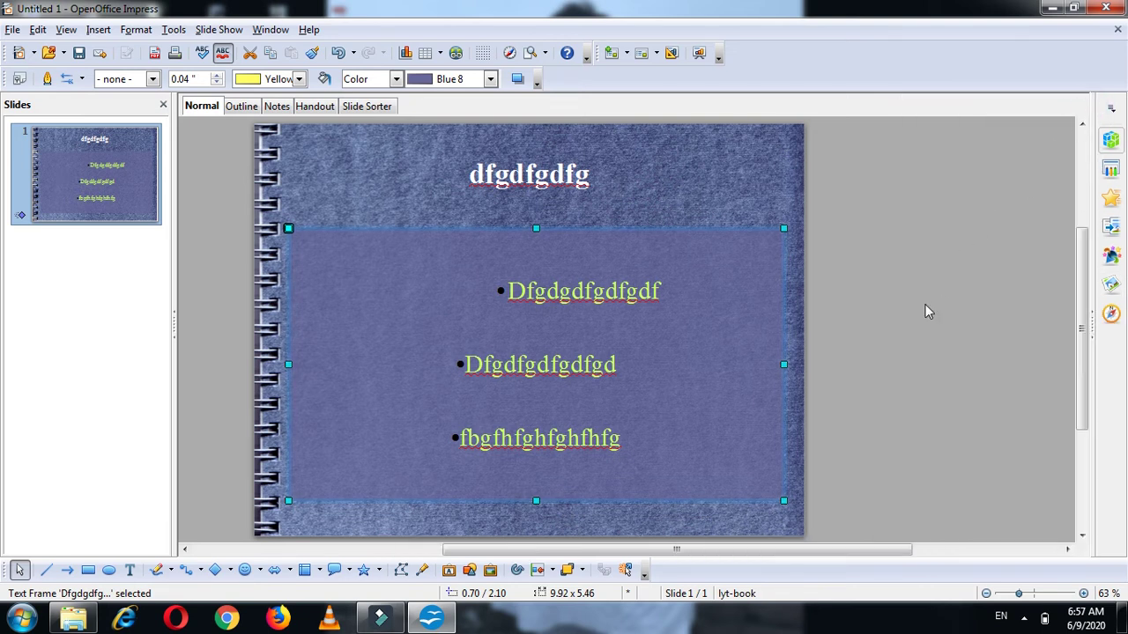
{"action": "left_click", "coordinate": [1111, 141]}
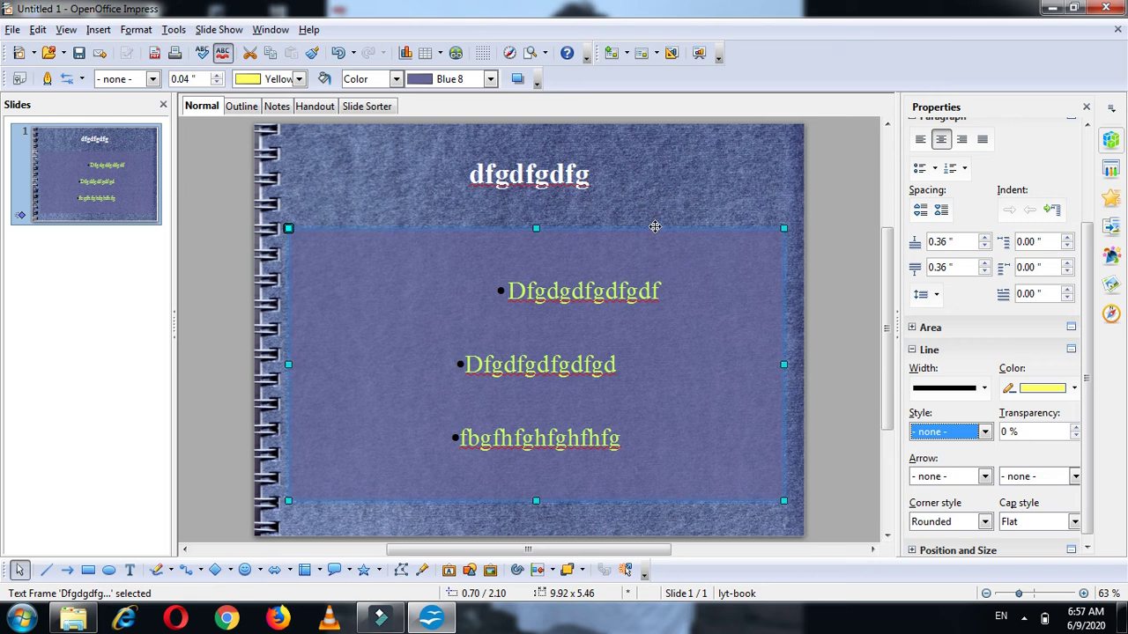
- Insert the Desert picture from the Sample Pictures folder into the selected content text frame
{"action": "left_click", "coordinate": [654, 226]}
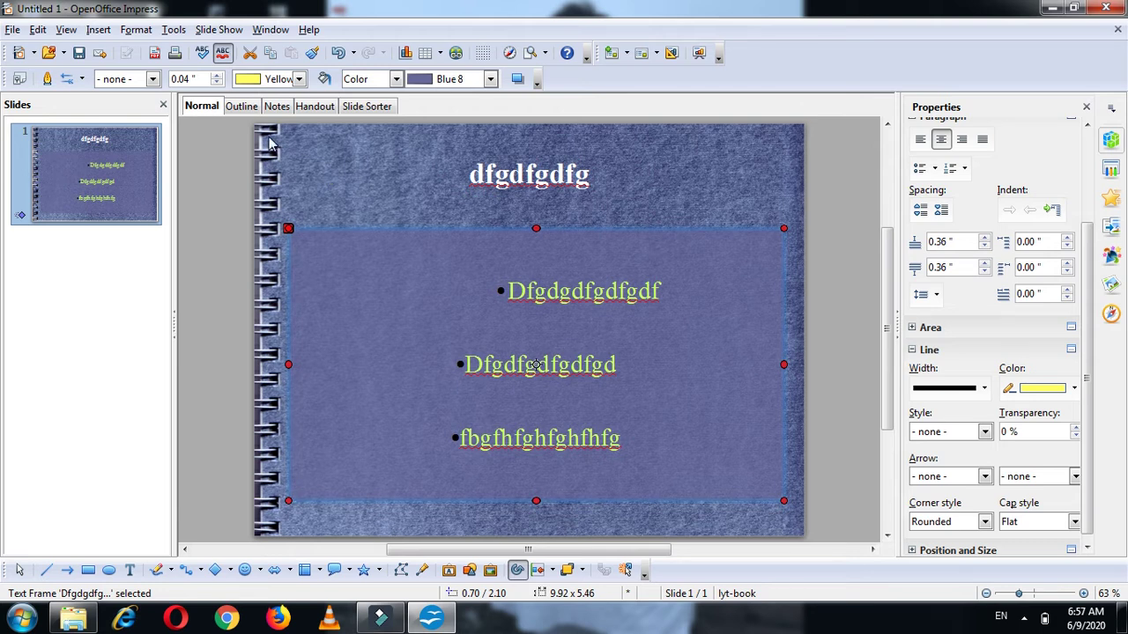
{"action": "left_click", "coordinate": [98, 30]}
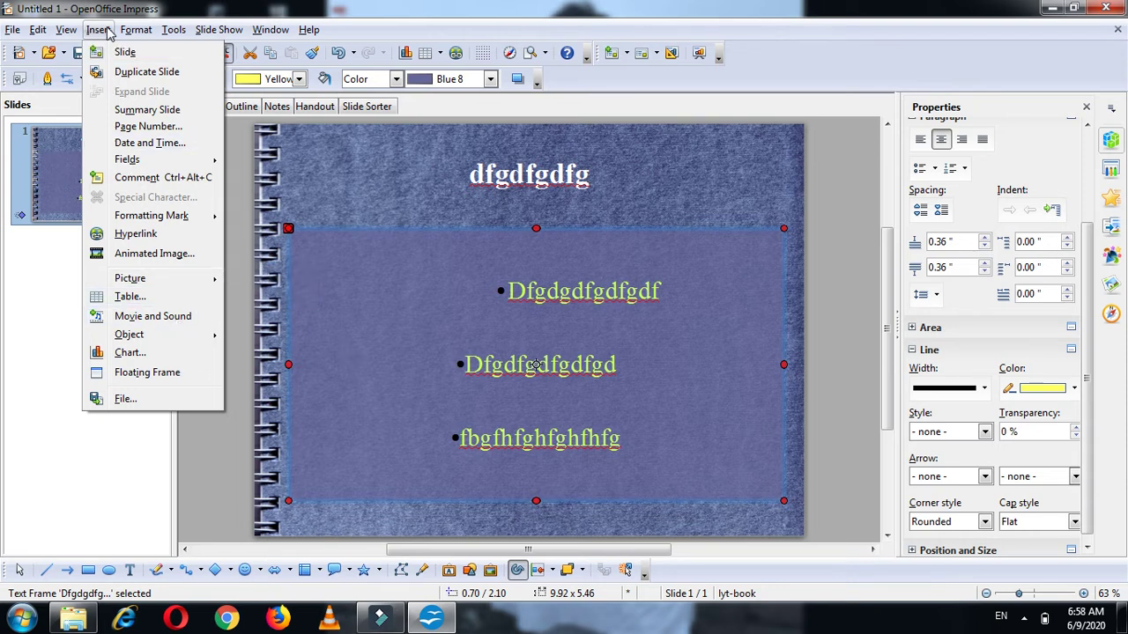
{"action": "mouse_move", "coordinate": [167, 286]}
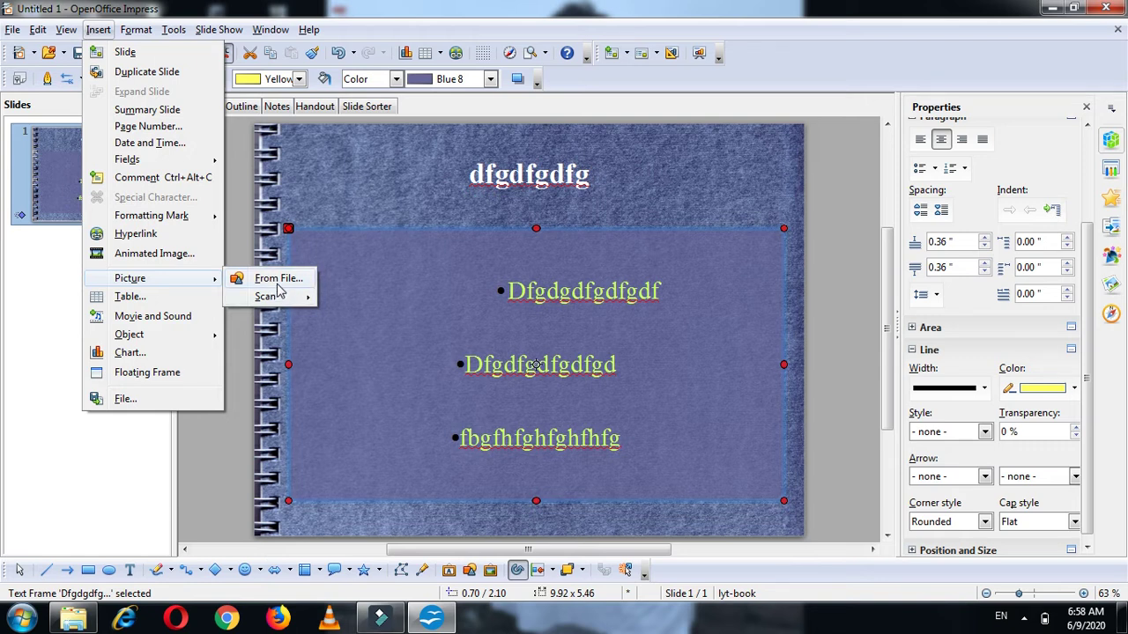
{"action": "mouse_move", "coordinate": [284, 302]}
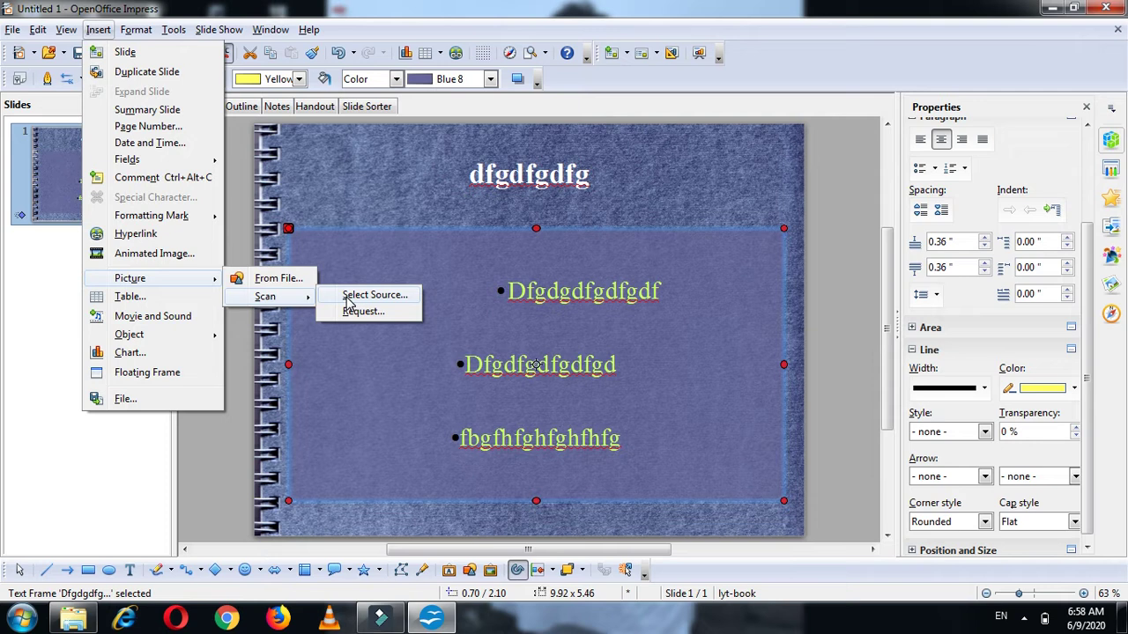
{"action": "left_click", "coordinate": [281, 278]}
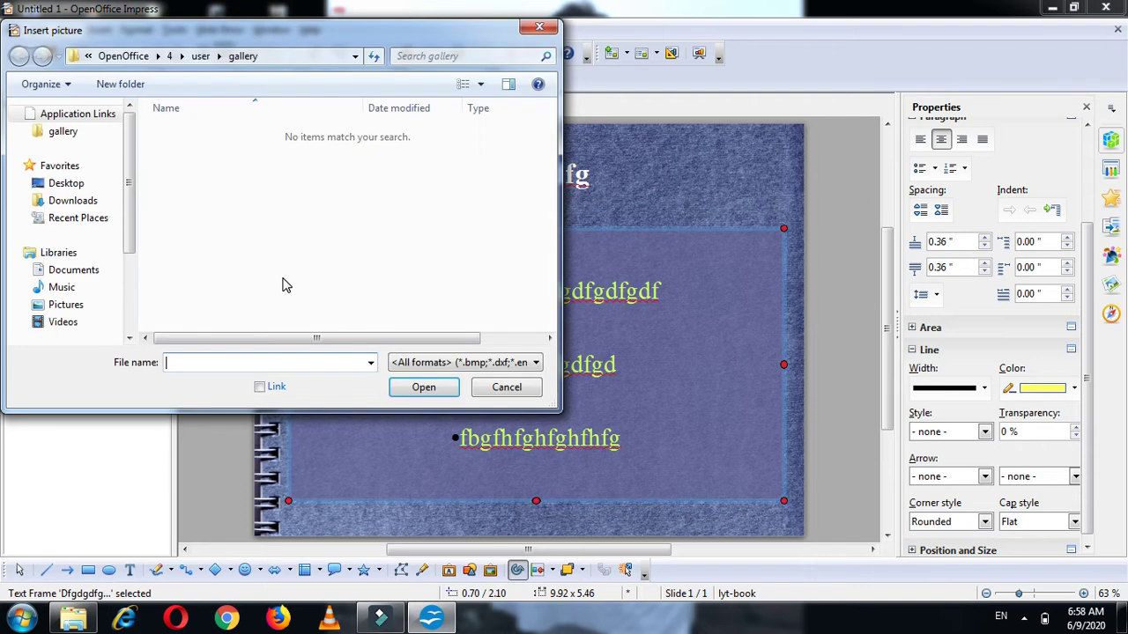
{"action": "left_click_drag", "start_coordinate": [297, 39], "coordinate": [380, 75]}
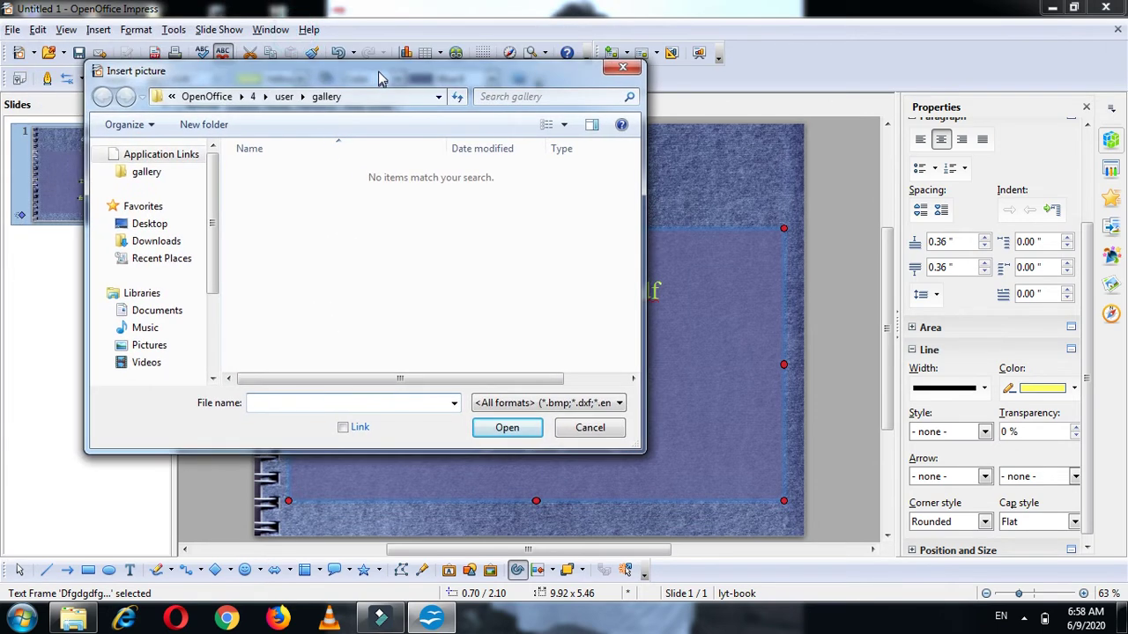
{"action": "mouse_move", "coordinate": [211, 187]}
{"action": "left_mouse_down"}
{"action": "mouse_move", "coordinate": [211, 239]}
{"action": "mouse_move", "coordinate": [211, 176]}
{"action": "left_mouse_up"}
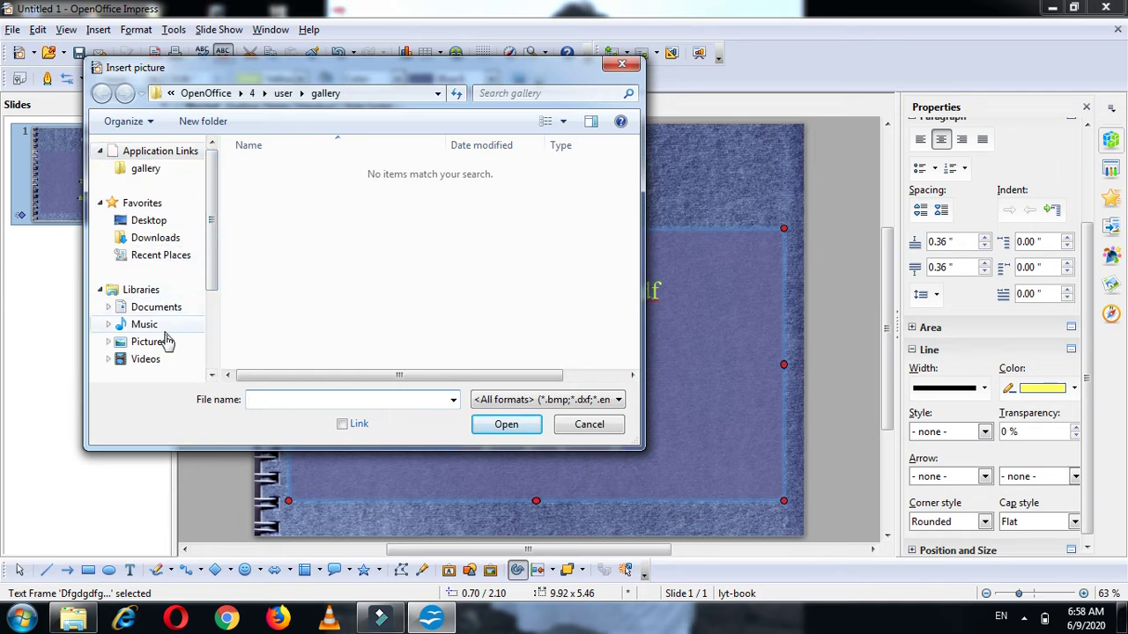
{"action": "scroll", "coordinate": [211, 247], "scroll_direction": "down", "scroll_amount": 2}
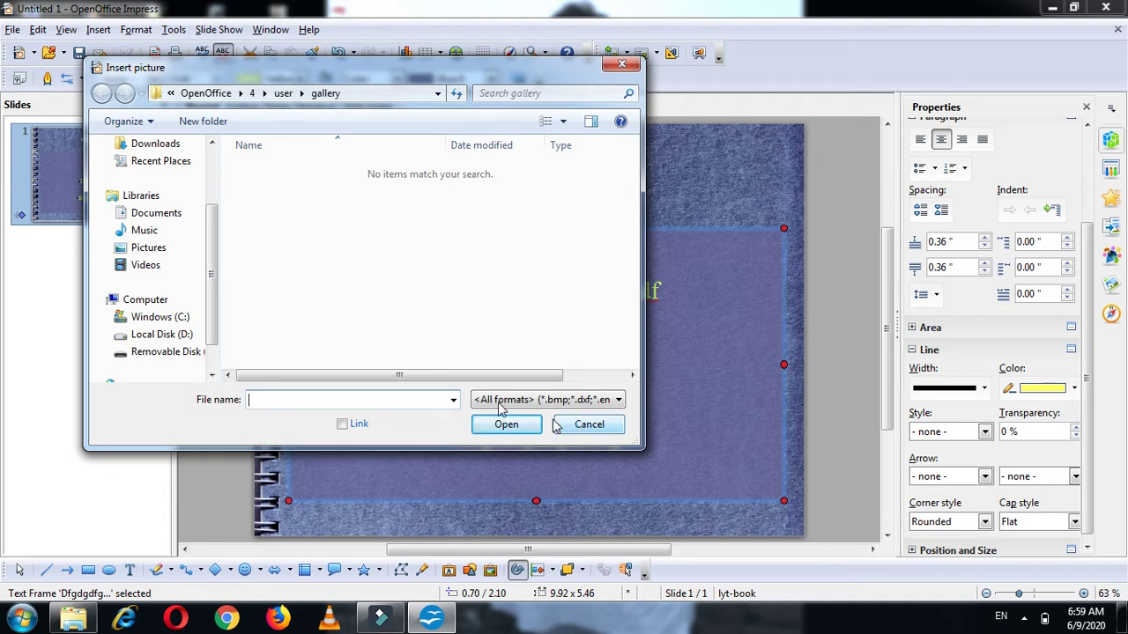
{"action": "scroll", "coordinate": [218, 229], "scroll_direction": "up", "scroll_amount": 2}
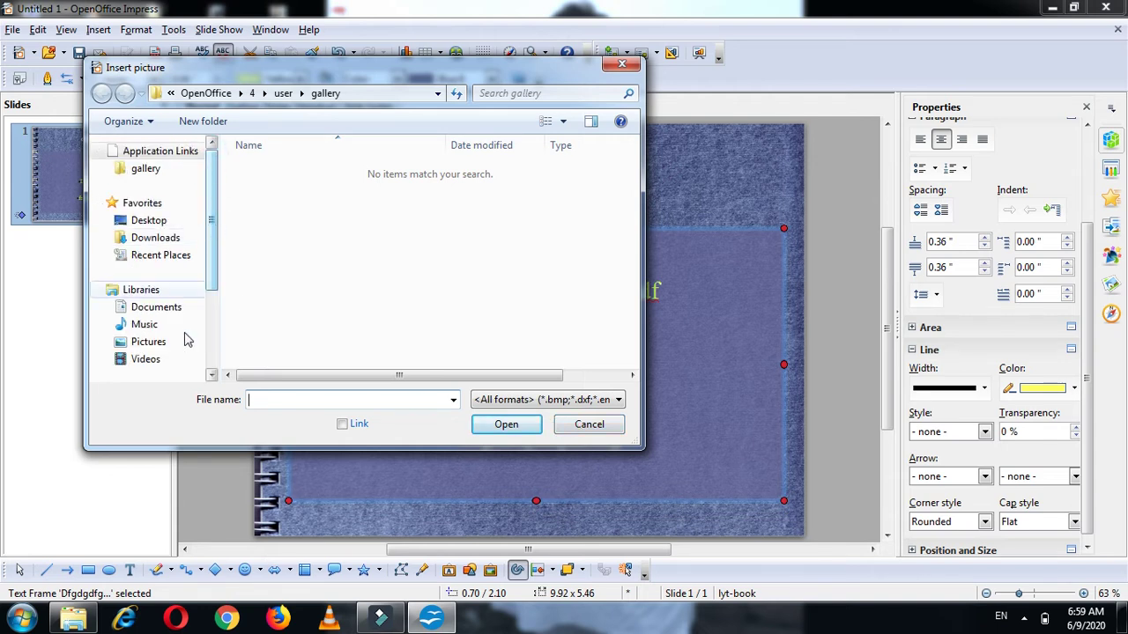
{"action": "left_click", "coordinate": [148, 342]}
{"action": "double_click", "coordinate": [262, 232]}
{"action": "double_click", "coordinate": [371, 245]}
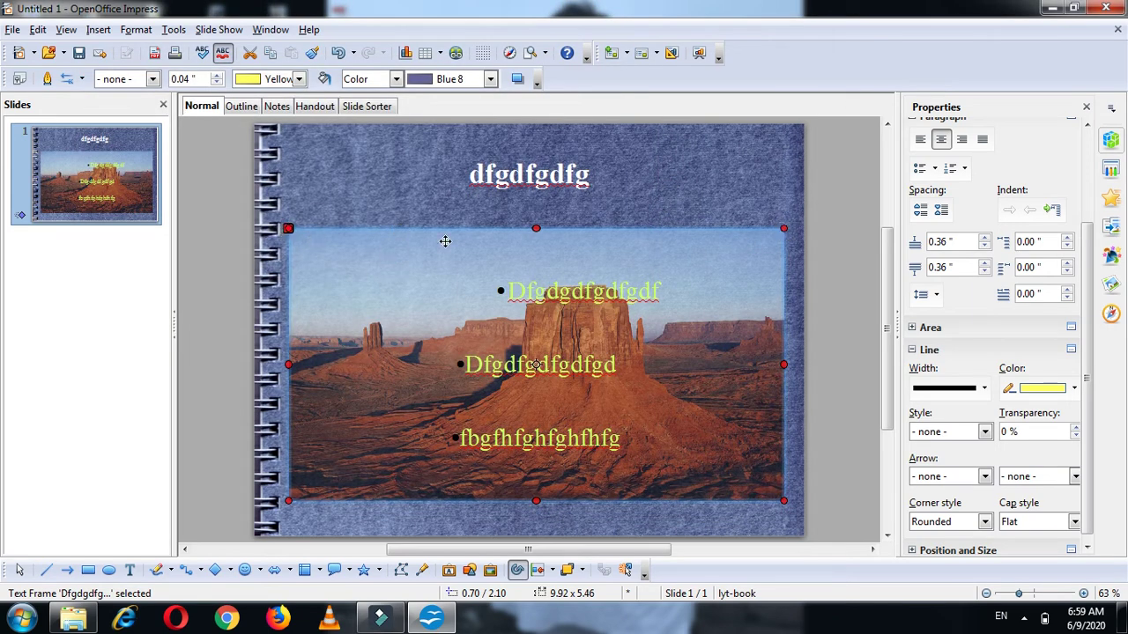
- Move the content text frame slightly down the slide, to position about 0.68 / 2.54, and deselect it
{"action": "mouse_move", "coordinate": [439, 230]}
{"action": "left_mouse_down"}
{"action": "mouse_move", "coordinate": [445, 203]}
{"action": "mouse_move", "coordinate": [443, 252]}
{"action": "left_mouse_up"}
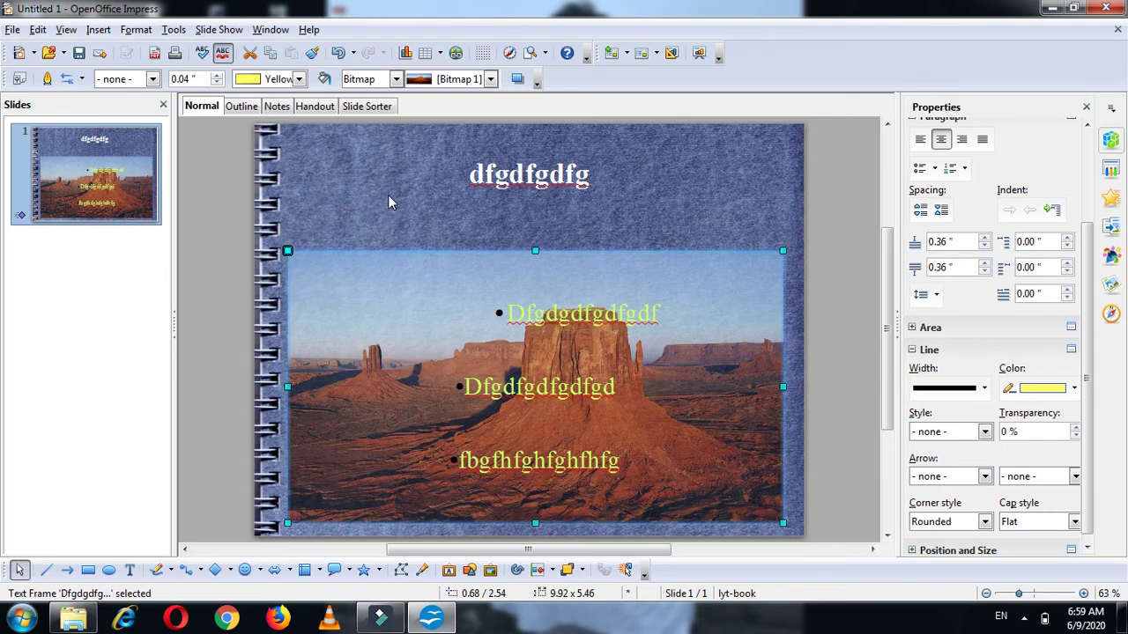
{"action": "left_click", "coordinate": [395, 199]}
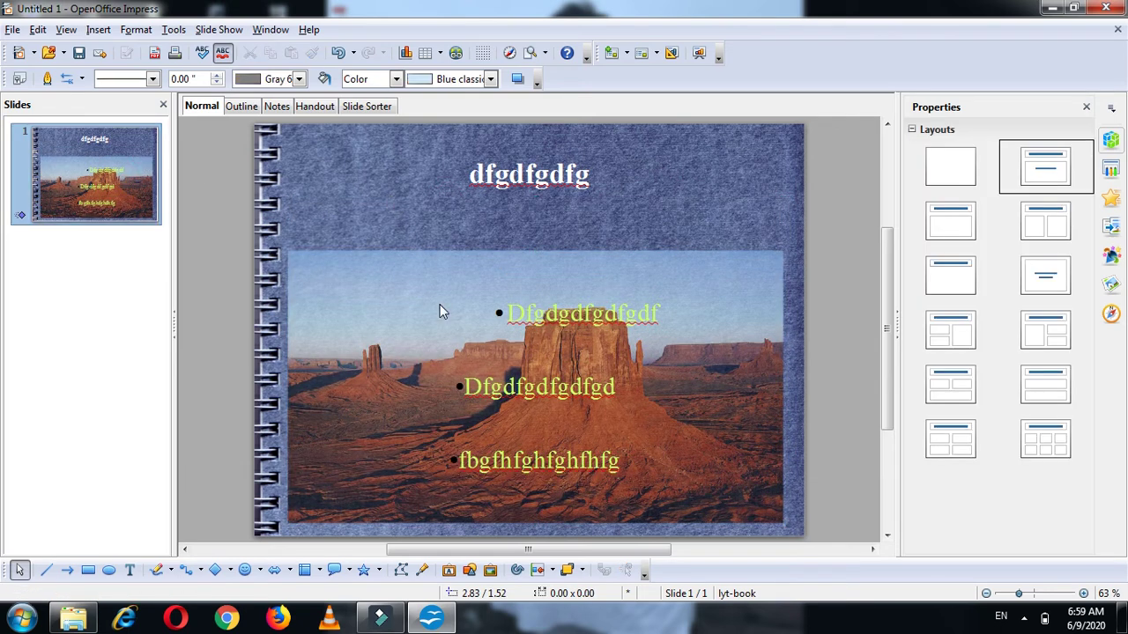
{"action": "left_click", "coordinate": [446, 251]}
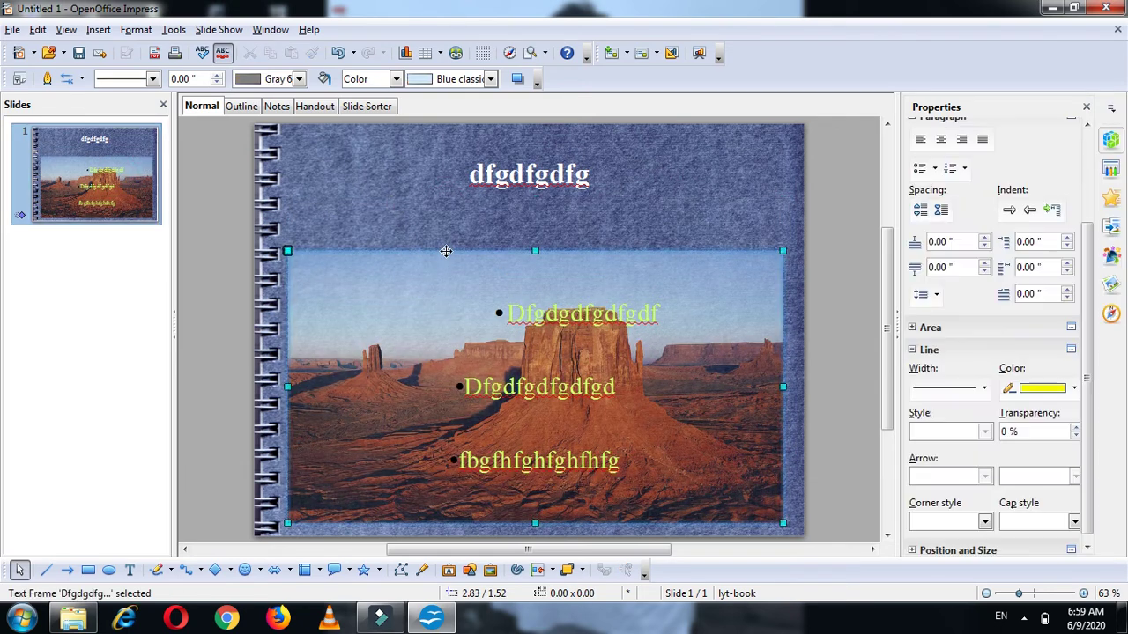
{"action": "left_click", "coordinate": [397, 169]}
- Insert the Hydrangeas picture from the Sample Pictures folder to replace the desert image behind the bullet text
{"action": "left_click", "coordinate": [97, 29]}
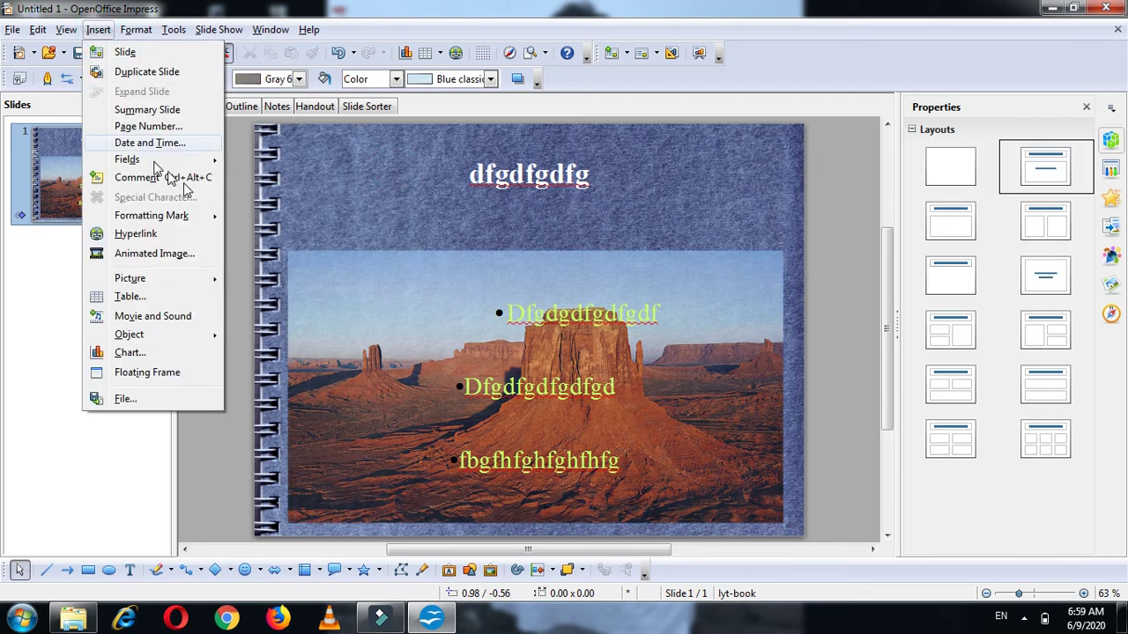
{"action": "left_click", "coordinate": [206, 279]}
{"action": "left_click", "coordinate": [236, 278]}
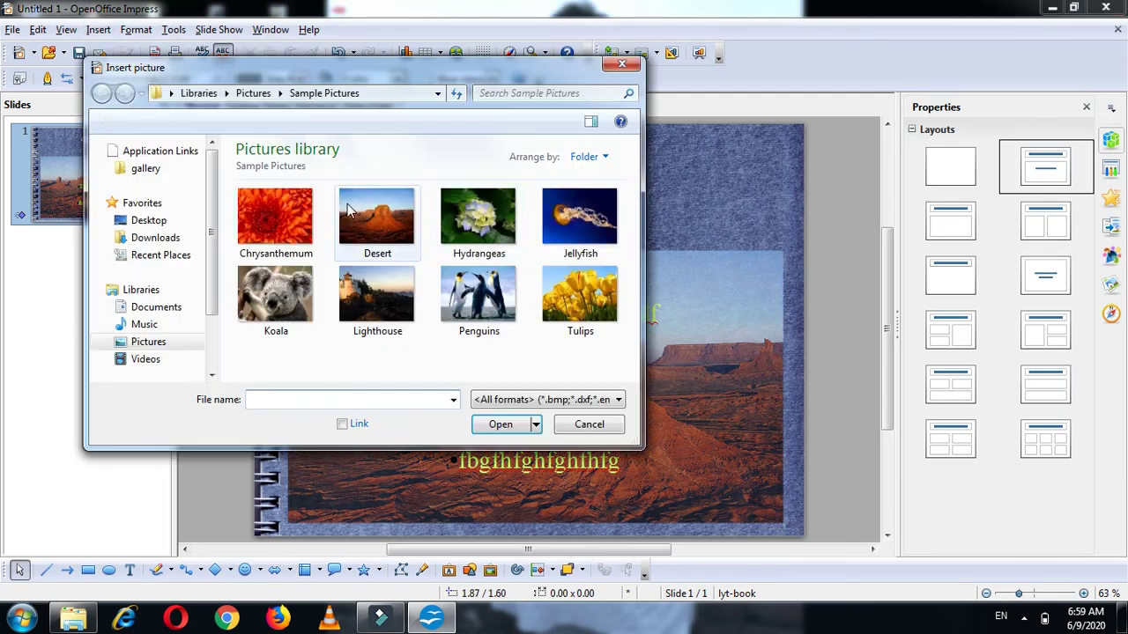
{"action": "double_click", "coordinate": [450, 231]}
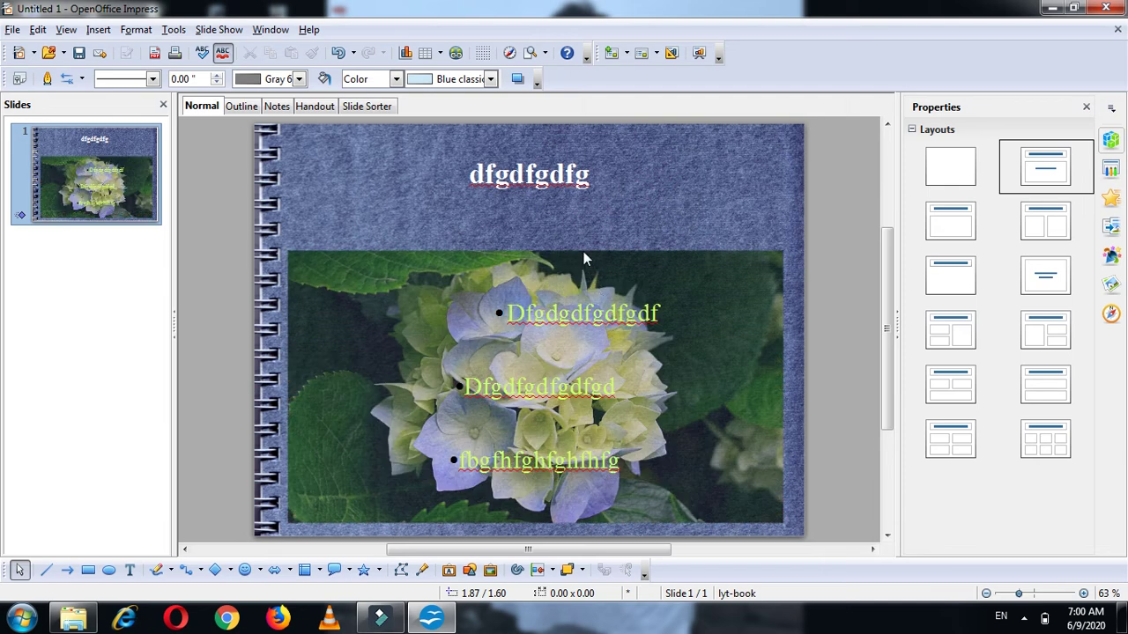
- Move the hydrangea-filled text frame up toward the title, to position about 0.70 / 2.14, and deselect it
{"action": "left_click_drag", "start_coordinate": [574, 255], "coordinate": [575, 236]}
{"action": "left_click", "coordinate": [79, 168]}
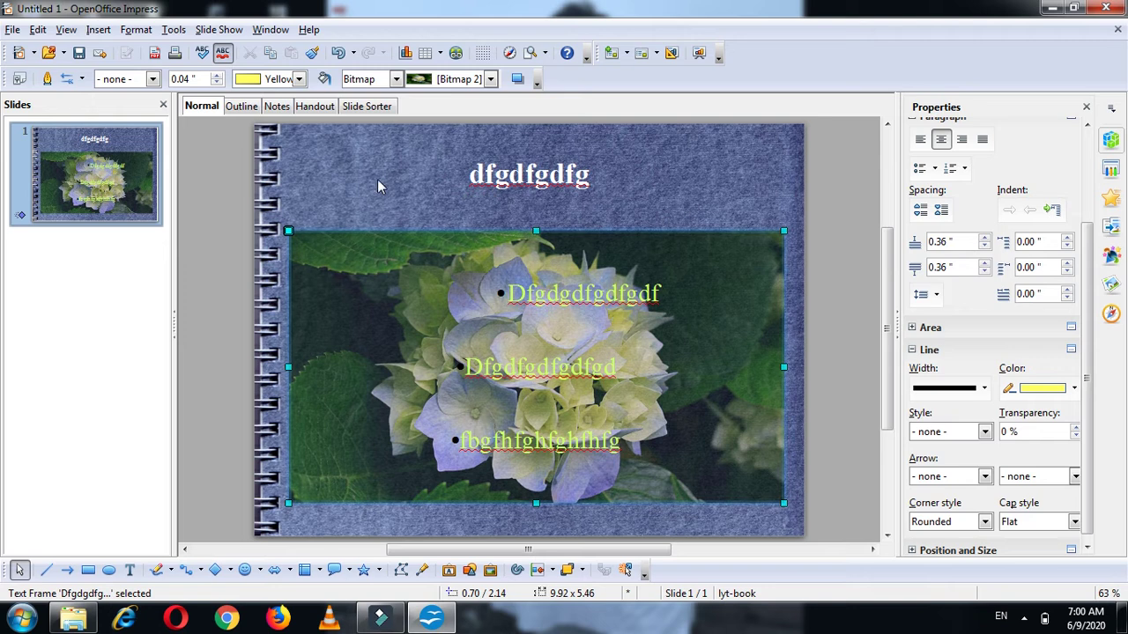
{"action": "left_click", "coordinate": [324, 185]}
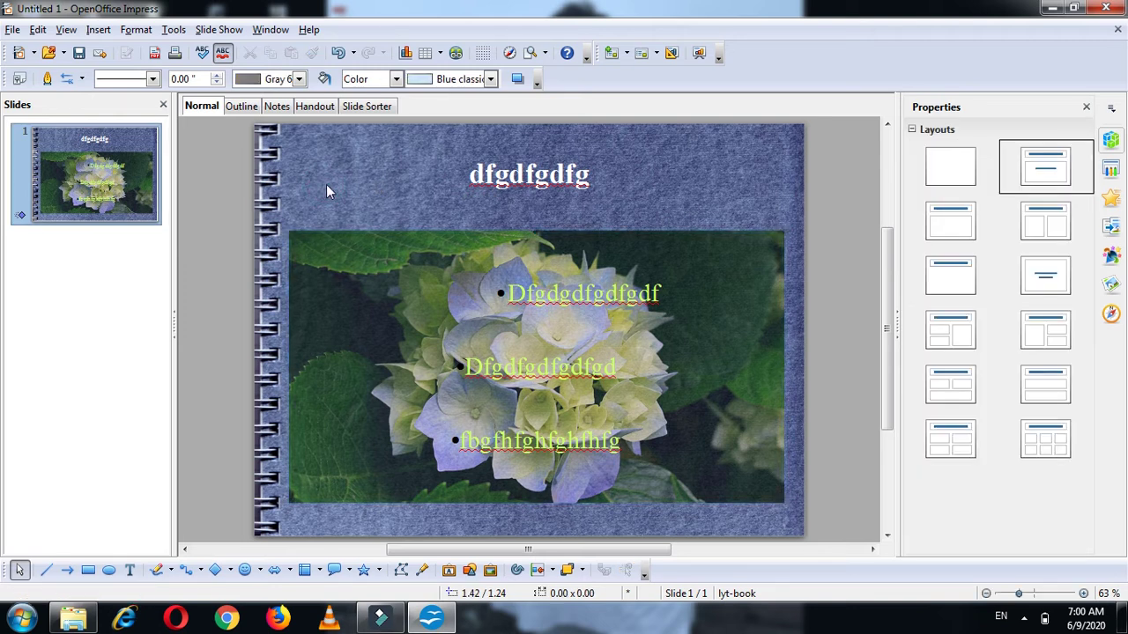
- Apply the Title, Content and 2 Content layout to the slide
{"action": "left_click", "coordinate": [1050, 341]}
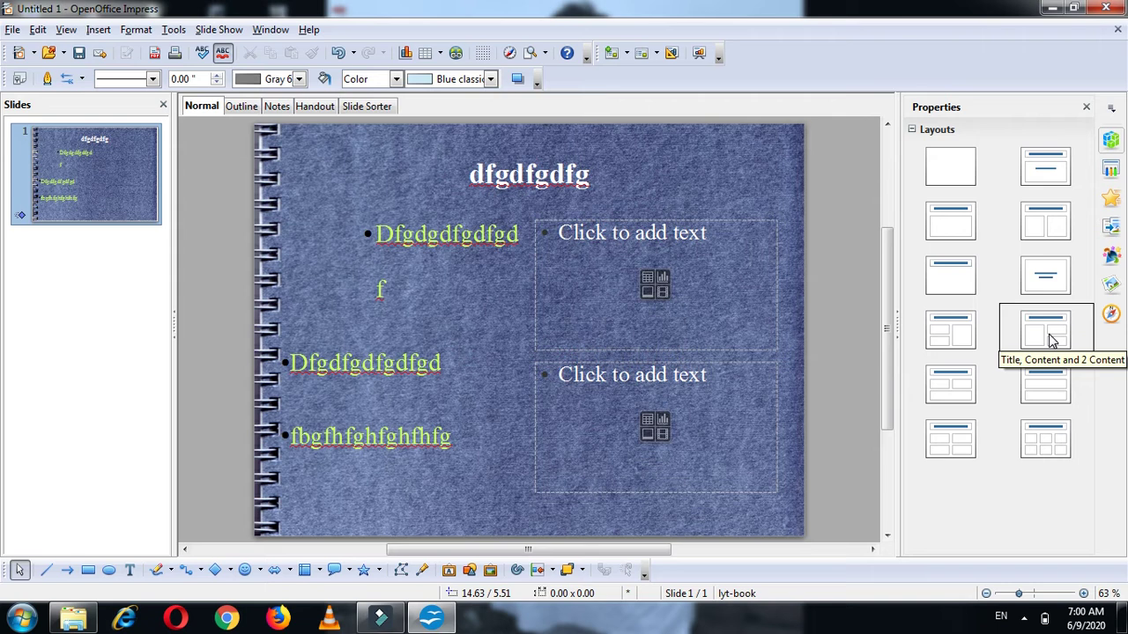
{"action": "left_click_drag", "start_coordinate": [626, 260], "coordinate": [695, 323]}
{"action": "left_click_drag", "start_coordinate": [622, 258], "coordinate": [692, 319]}
- Zoom the slide to 100% and examine the insert icons in the empty content placeholders
{"action": "left_click", "coordinate": [1033, 593]}
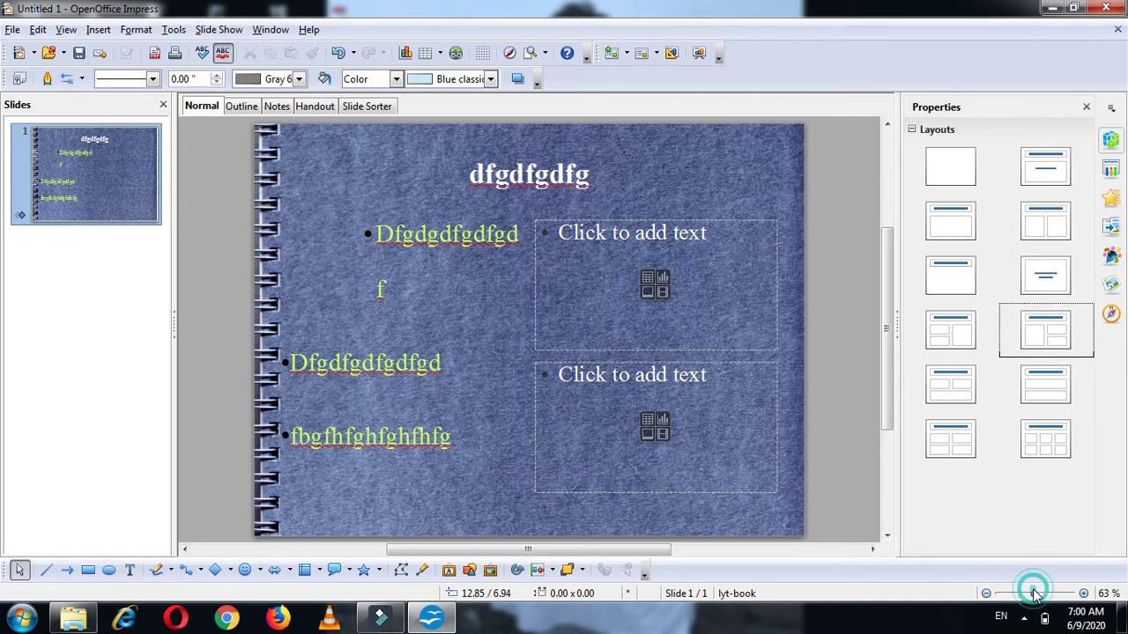
{"action": "left_click", "coordinate": [1045, 593]}
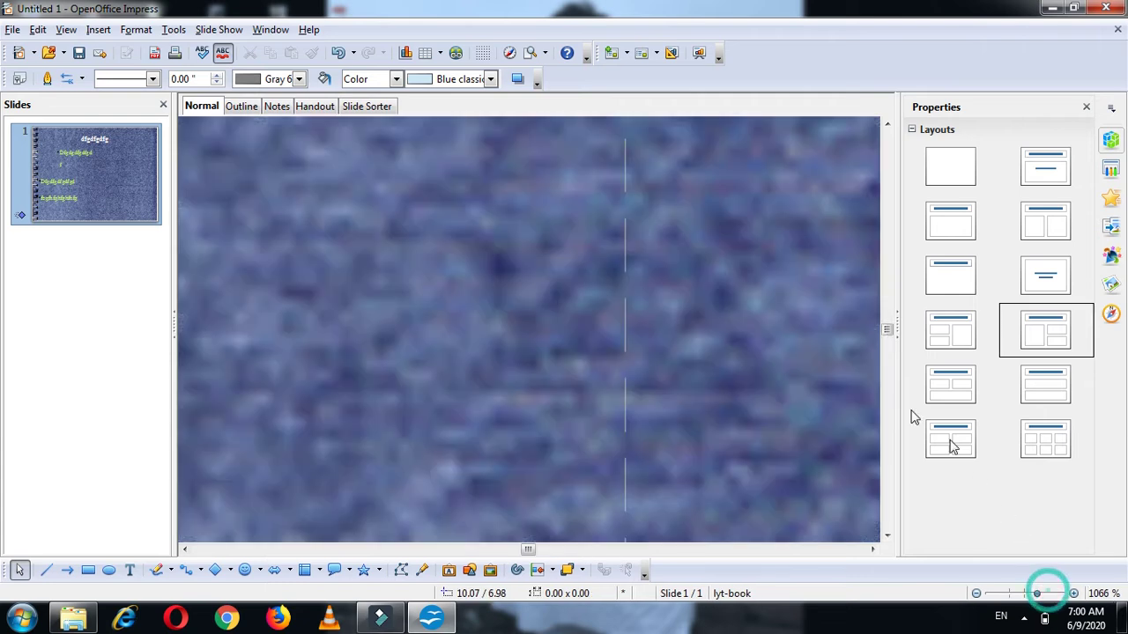
{"action": "left_click", "coordinate": [1020, 593]}
{"action": "mouse_move", "coordinate": [696, 242]}
{"action": "left_mouse_down"}
{"action": "mouse_move", "coordinate": [744, 302]}
{"action": "mouse_move", "coordinate": [699, 231]}
{"action": "left_mouse_up"}
{"action": "left_click", "coordinate": [700, 215]}
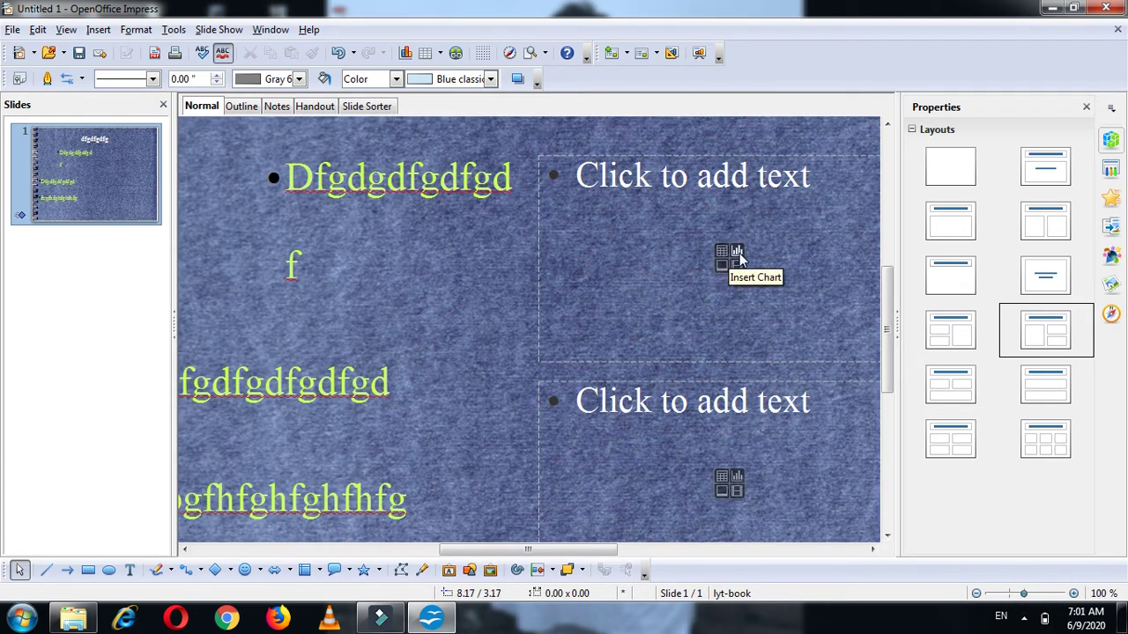
- Zoom the slide out to 63%, view the table size settings for the upper content placeholder, and cancel
{"action": "left_click", "coordinate": [1015, 593]}
{"action": "left_click", "coordinate": [1011, 592]}
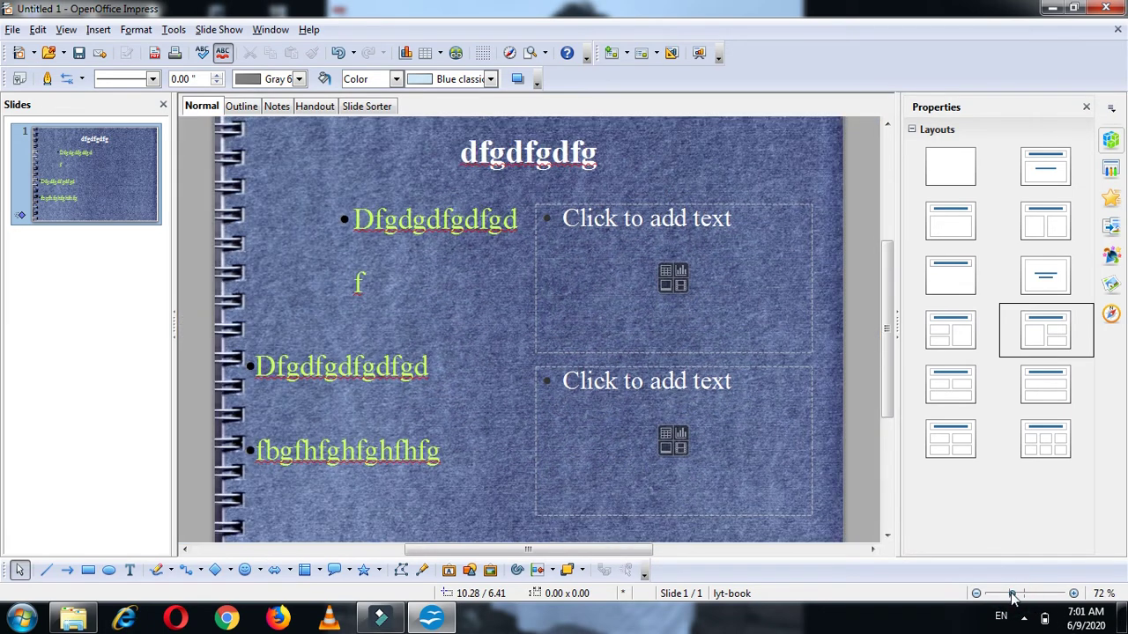
{"action": "left_click", "coordinate": [626, 262]}
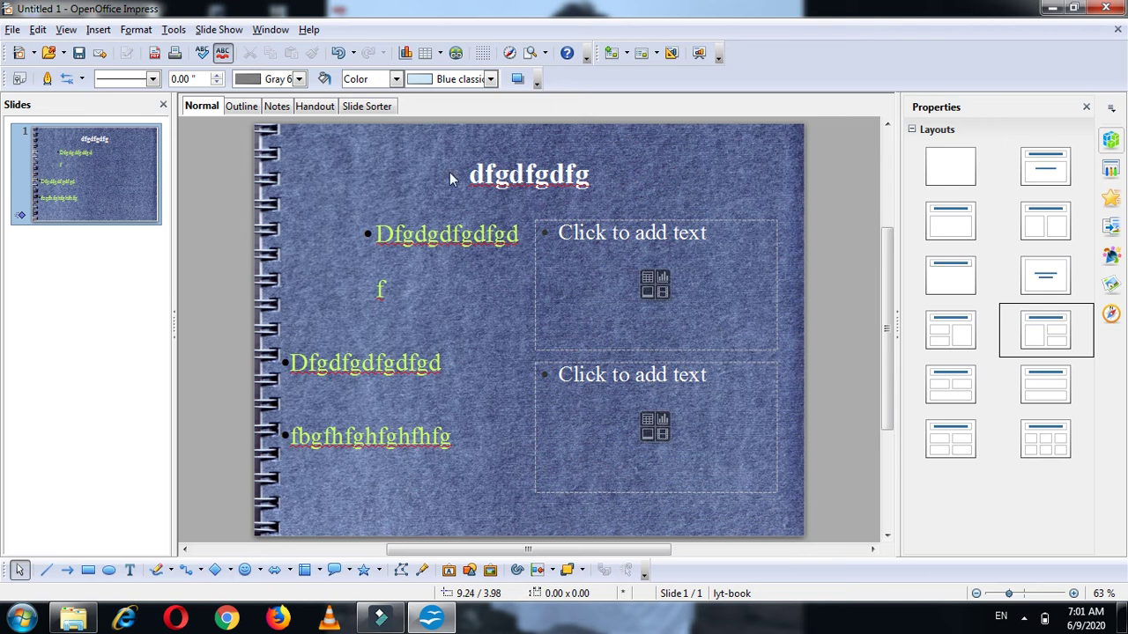
{"action": "left_click", "coordinate": [647, 280]}
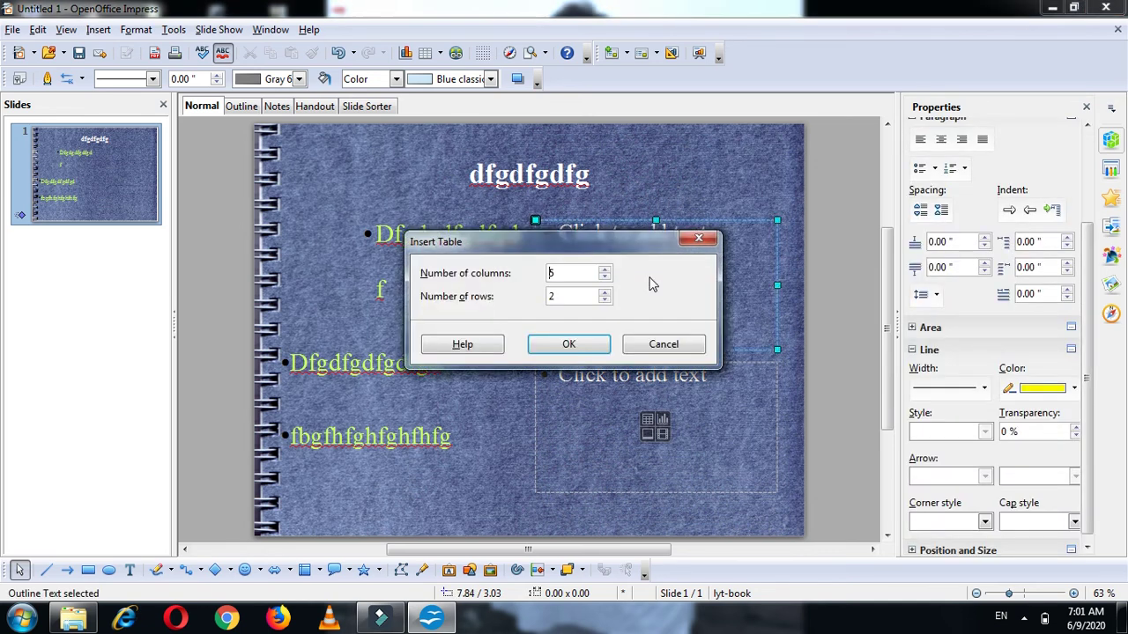
{"action": "left_click_drag", "start_coordinate": [581, 180], "coordinate": [350, 205]}
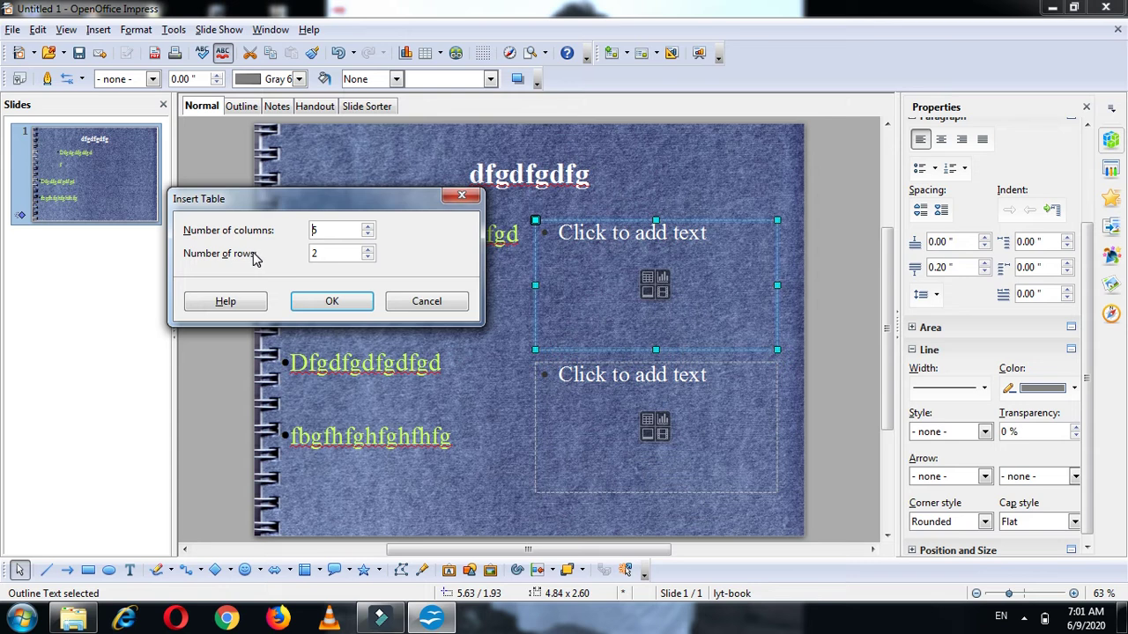
{"action": "left_click", "coordinate": [412, 301]}
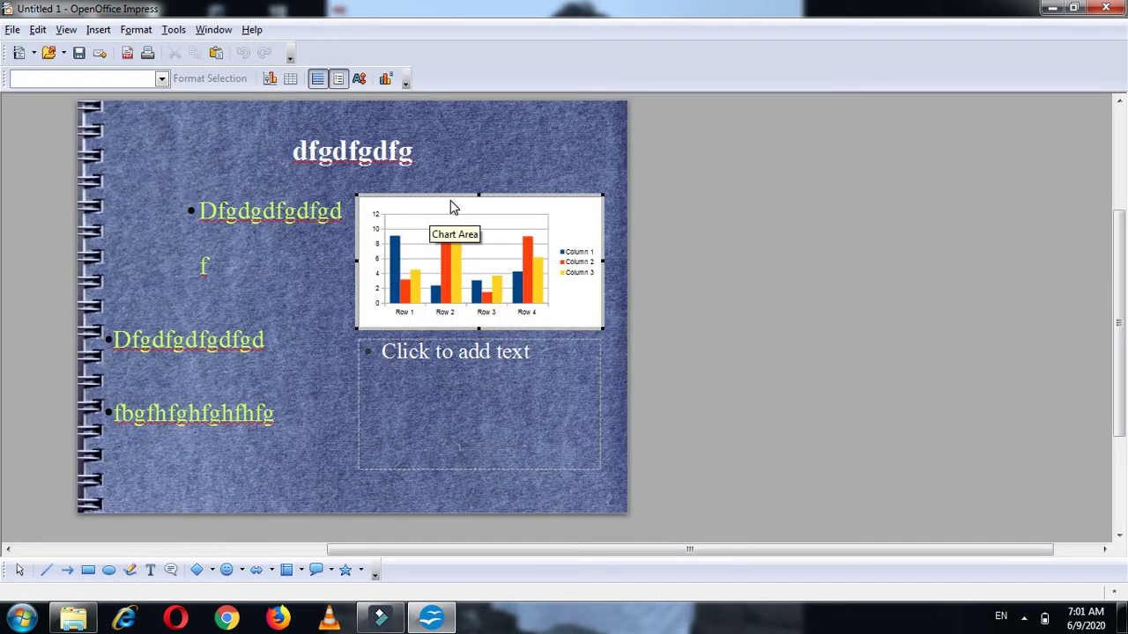
- Leave chart editing, deselect the chart in the upper content placeholder, and undo its insertion
{"action": "key", "text": "Escape"}
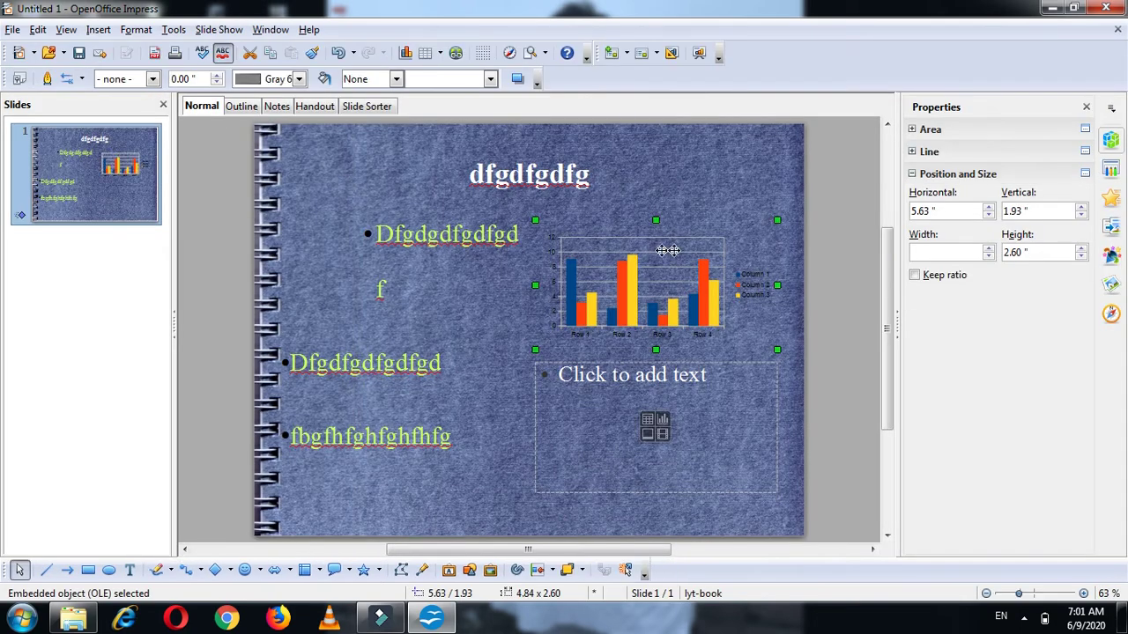
{"action": "key", "text": "Escape"}
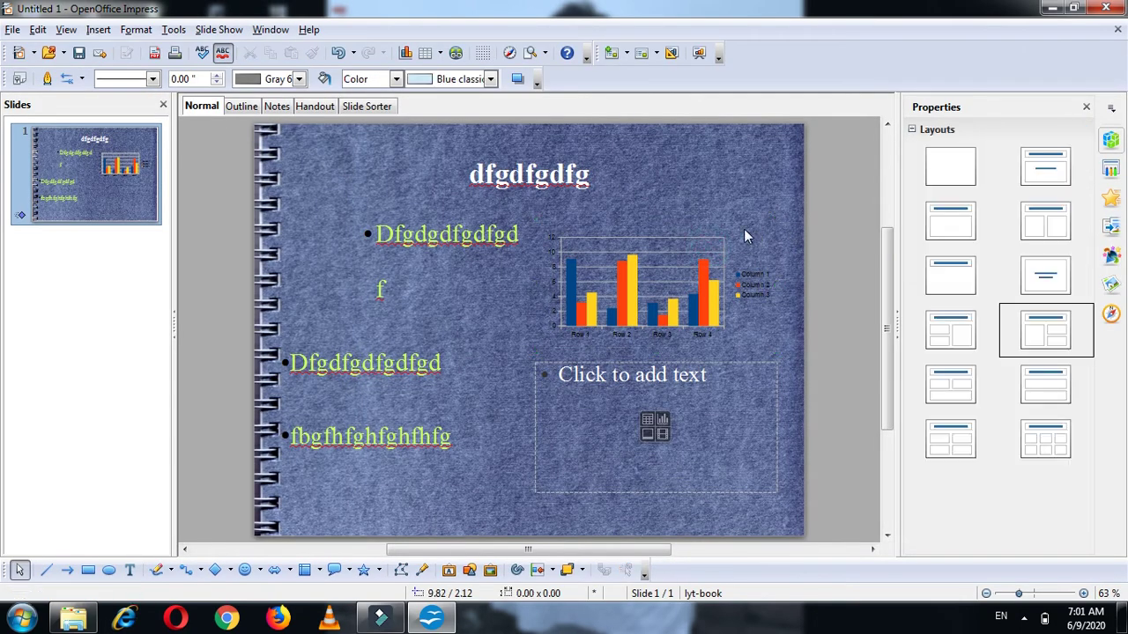
{"action": "key", "text": "ctrl+z"}
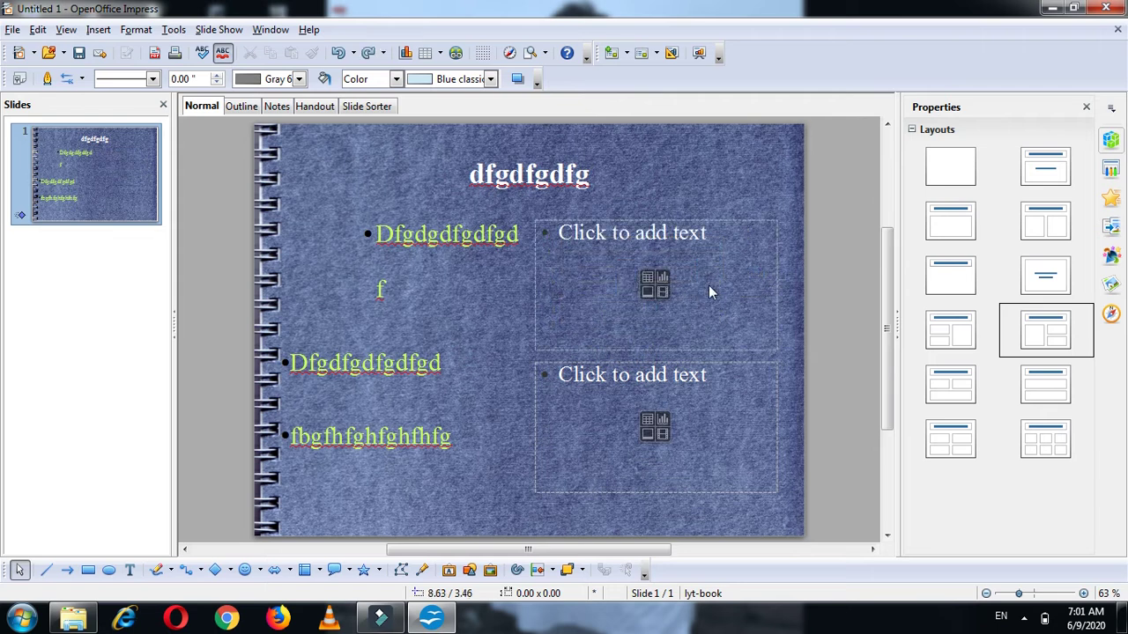
- View the picture chooser from the upper content placeholder and the movie and sound chooser from the lower one, cancelling both
{"action": "left_click", "coordinate": [648, 295]}
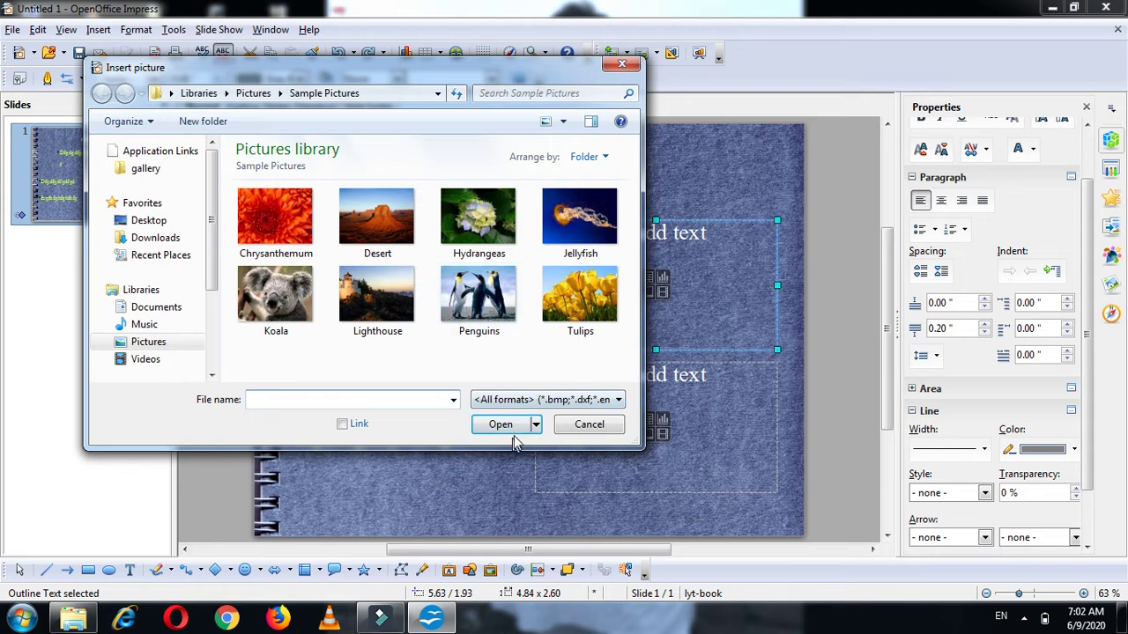
{"action": "left_click", "coordinate": [622, 65]}
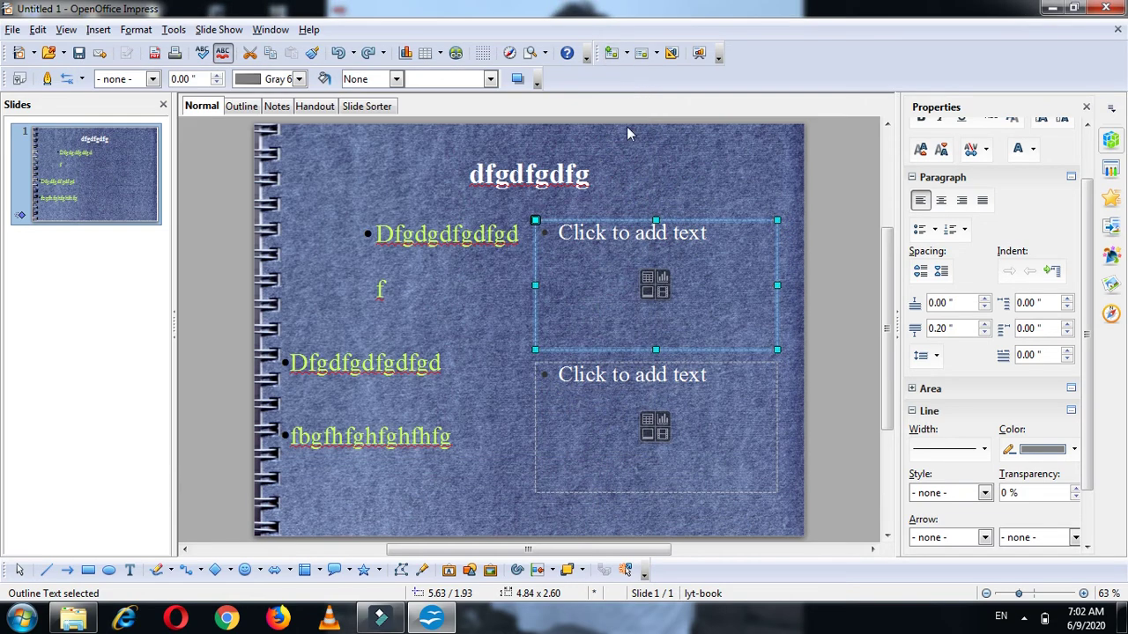
{"action": "left_click", "coordinate": [662, 433]}
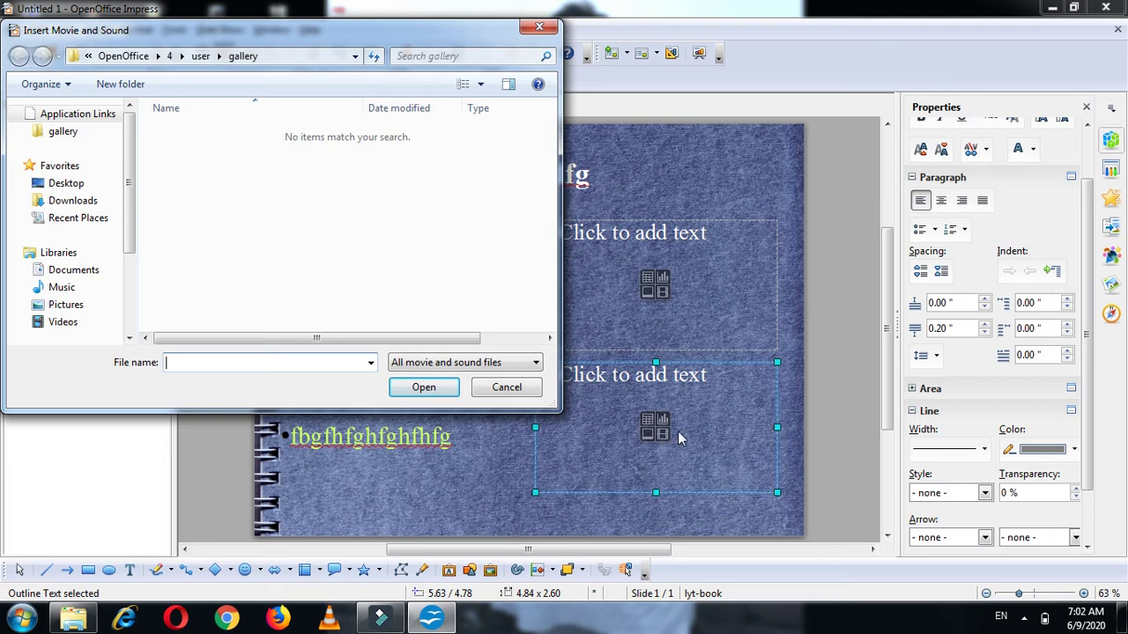
{"action": "left_click_drag", "start_coordinate": [115, 33], "coordinate": [190, 60]}
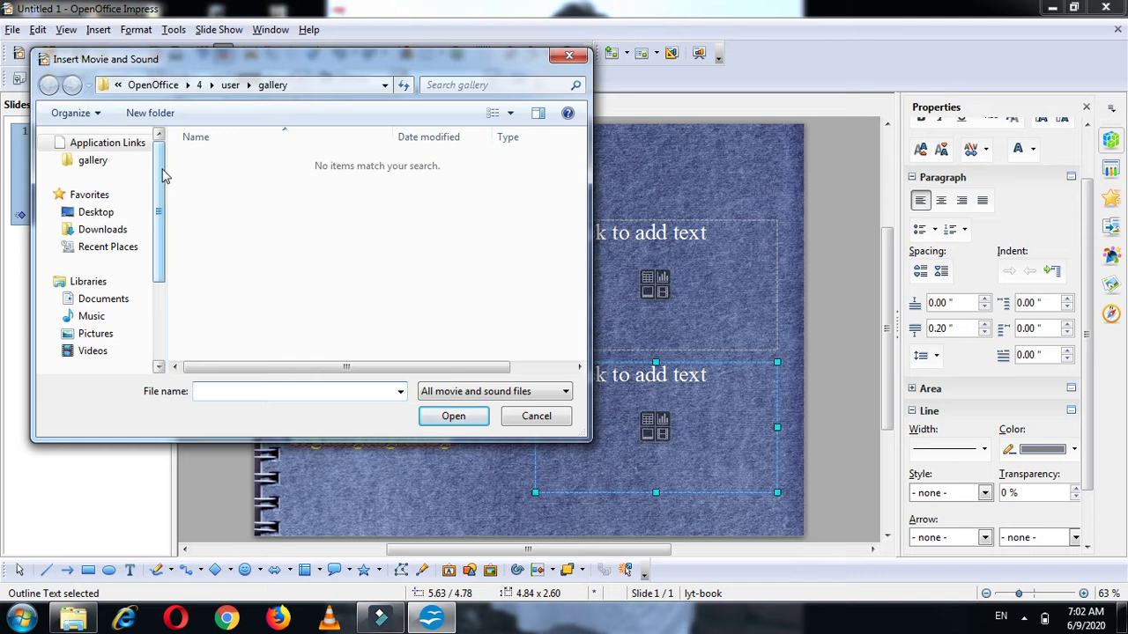
{"action": "left_click_drag", "start_coordinate": [161, 175], "coordinate": [161, 203]}
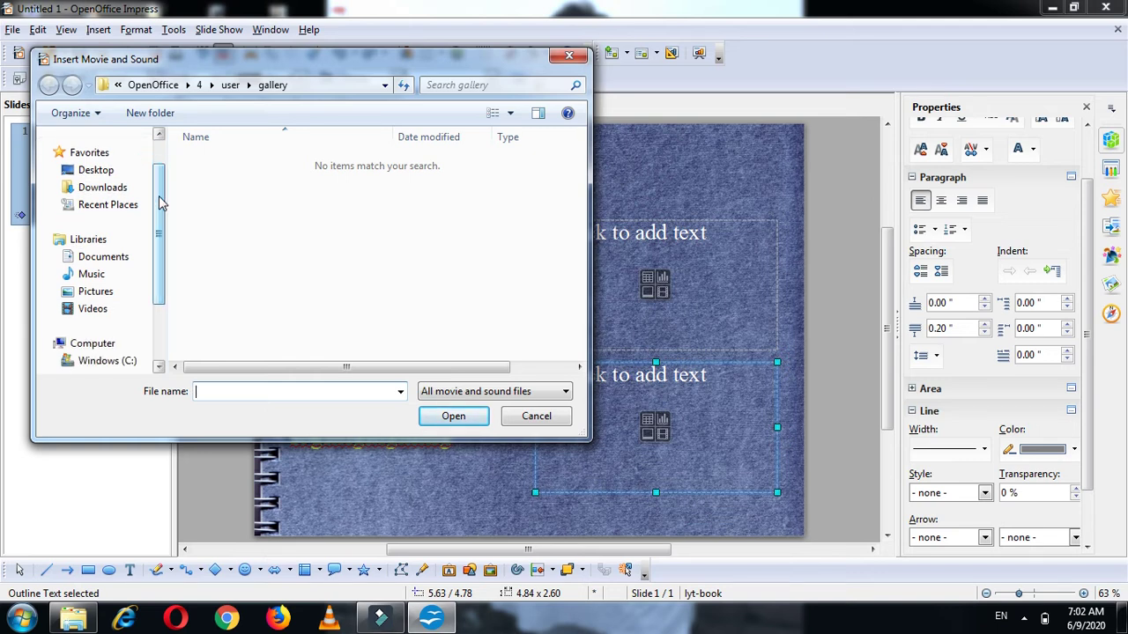
{"action": "left_click", "coordinate": [537, 419]}
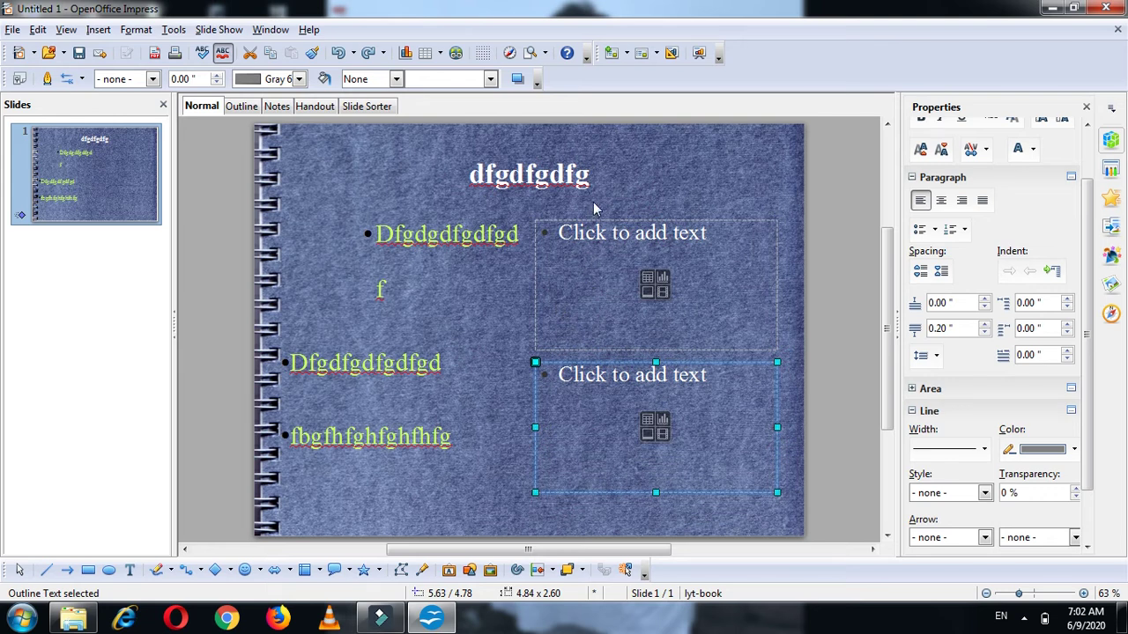
{"action": "left_click", "coordinate": [756, 166]}
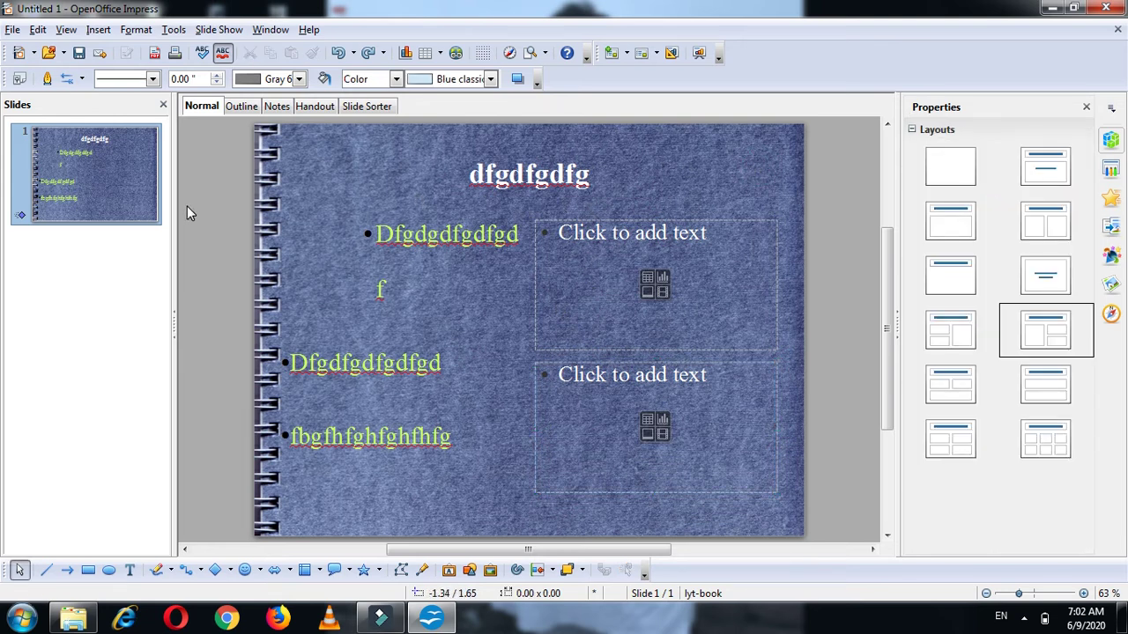
- Insert a new slide after slide 1 and return to slide 1
{"action": "mouse_move", "coordinate": [114, 180]}
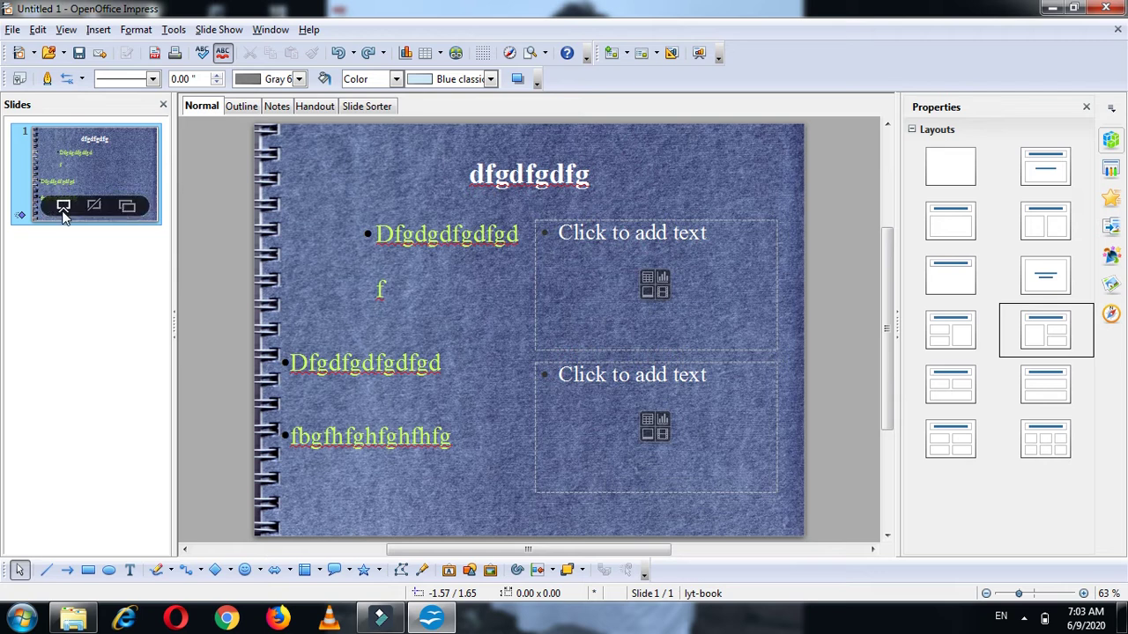
{"action": "left_click", "coordinate": [98, 32]}
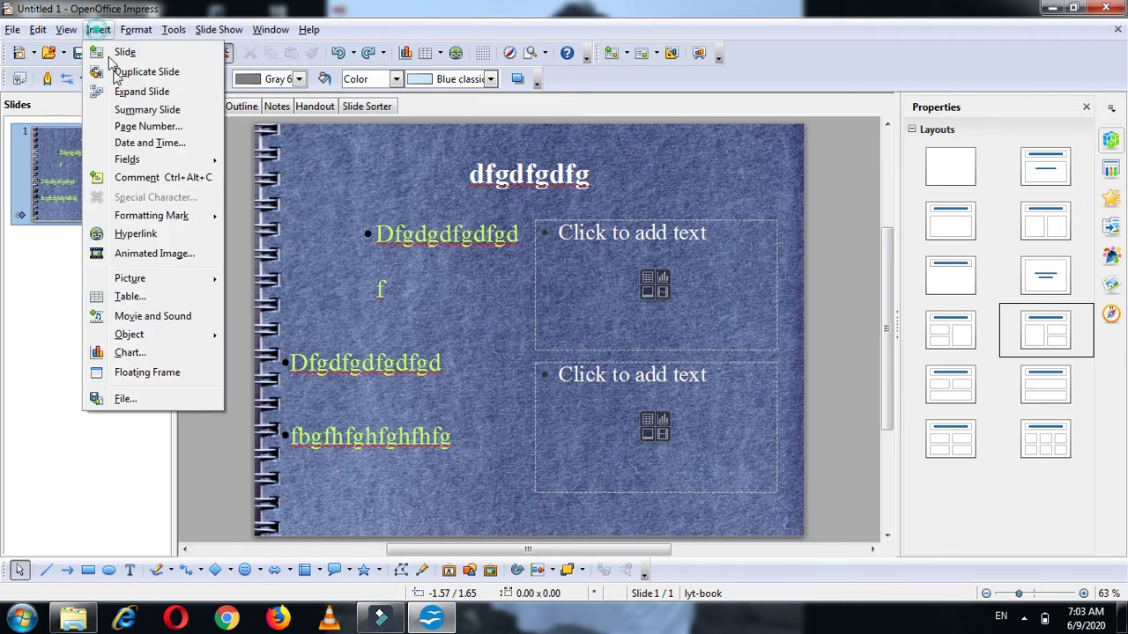
{"action": "left_click", "coordinate": [132, 53]}
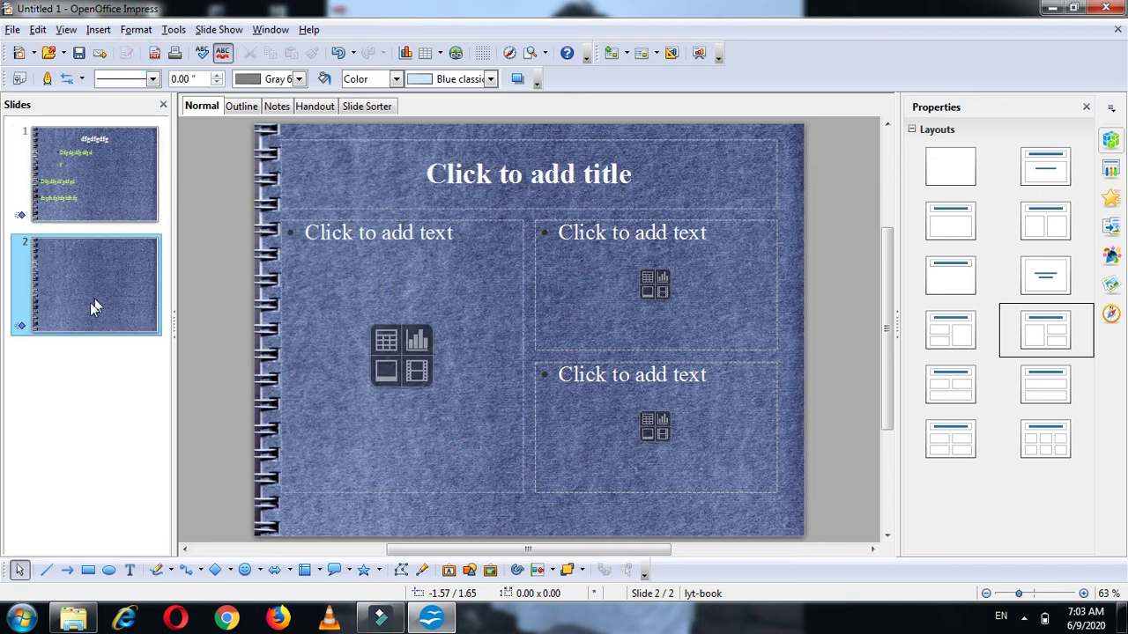
{"action": "mouse_move", "coordinate": [72, 274]}
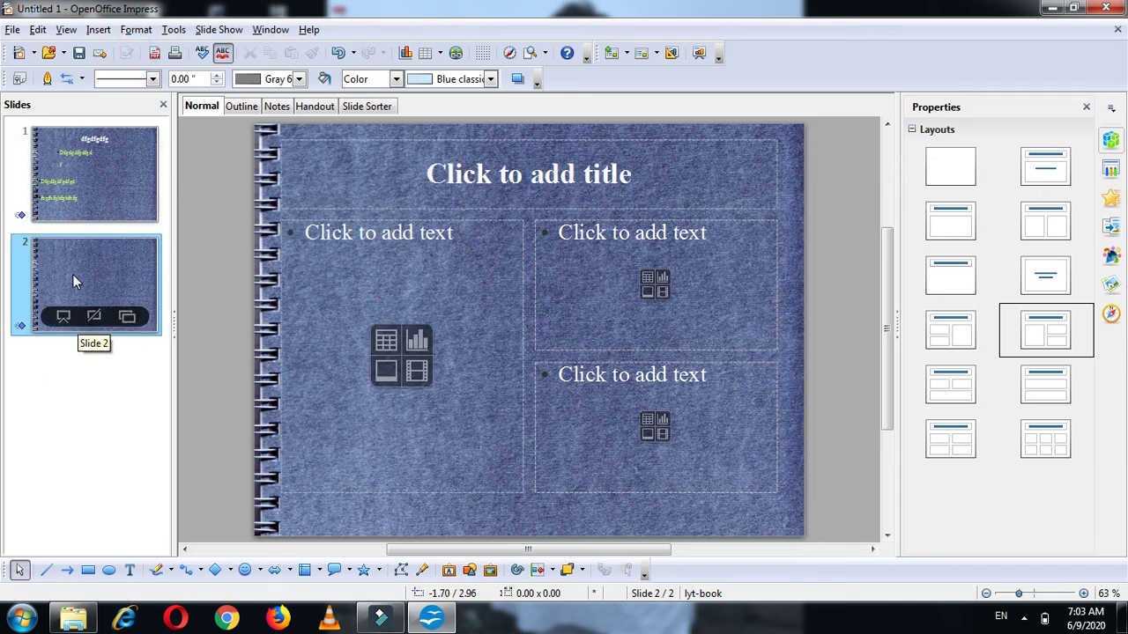
{"action": "left_click", "coordinate": [123, 185]}
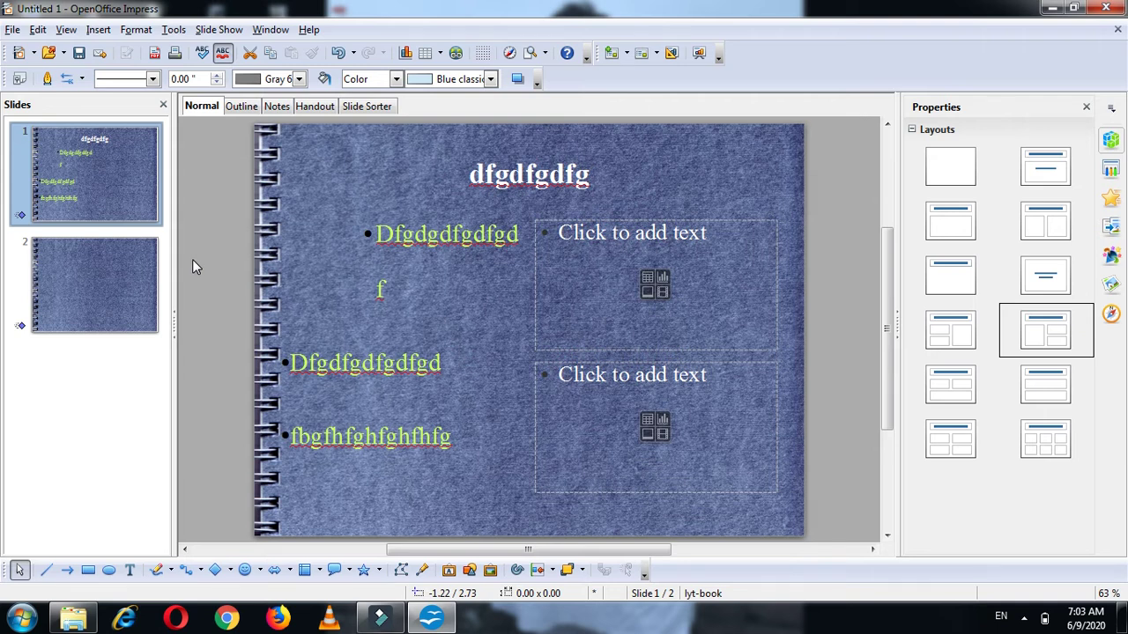
- Run the slide show with Rehearse Timings from slide 1 and end it
{"action": "left_click", "coordinate": [231, 33]}
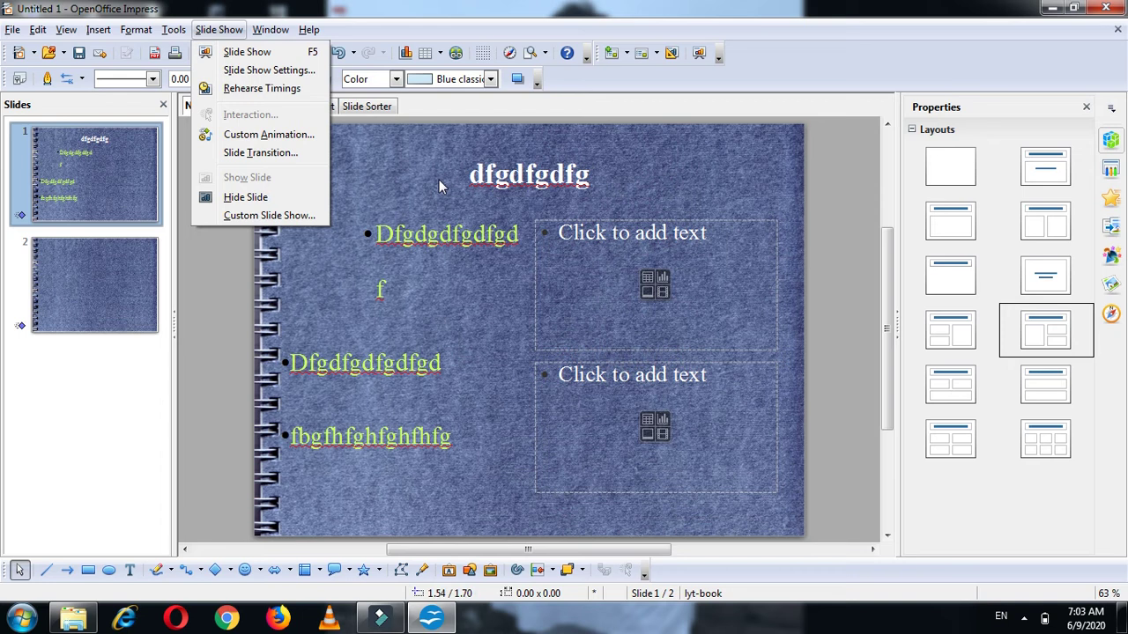
{"action": "left_click", "coordinate": [393, 176]}
{"action": "left_click", "coordinate": [231, 33]}
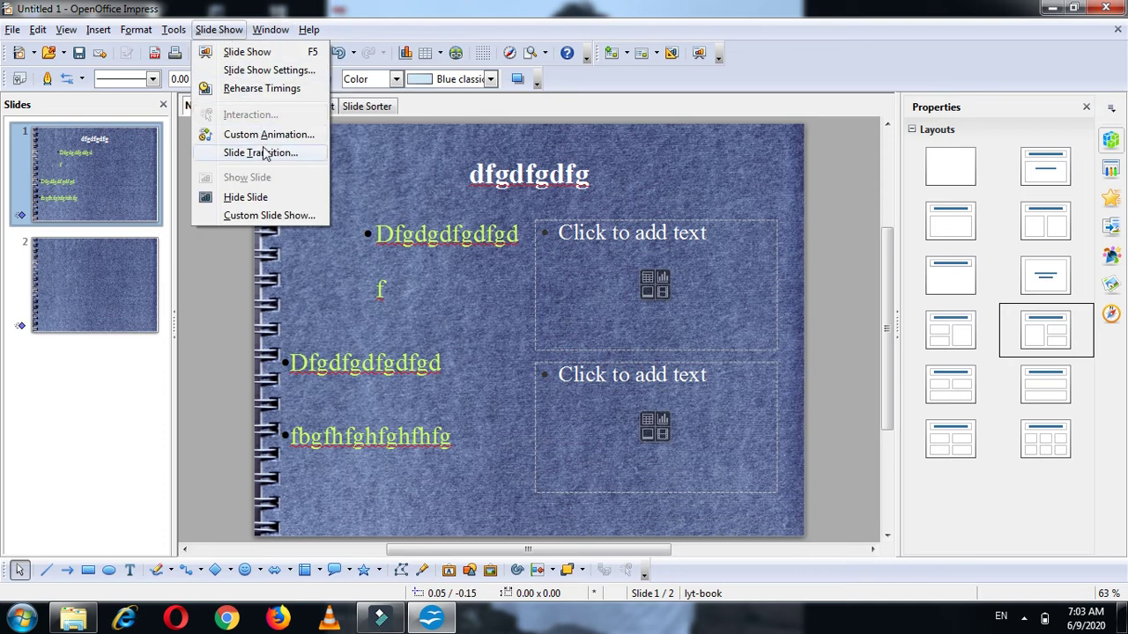
{"action": "left_click", "coordinate": [265, 91]}
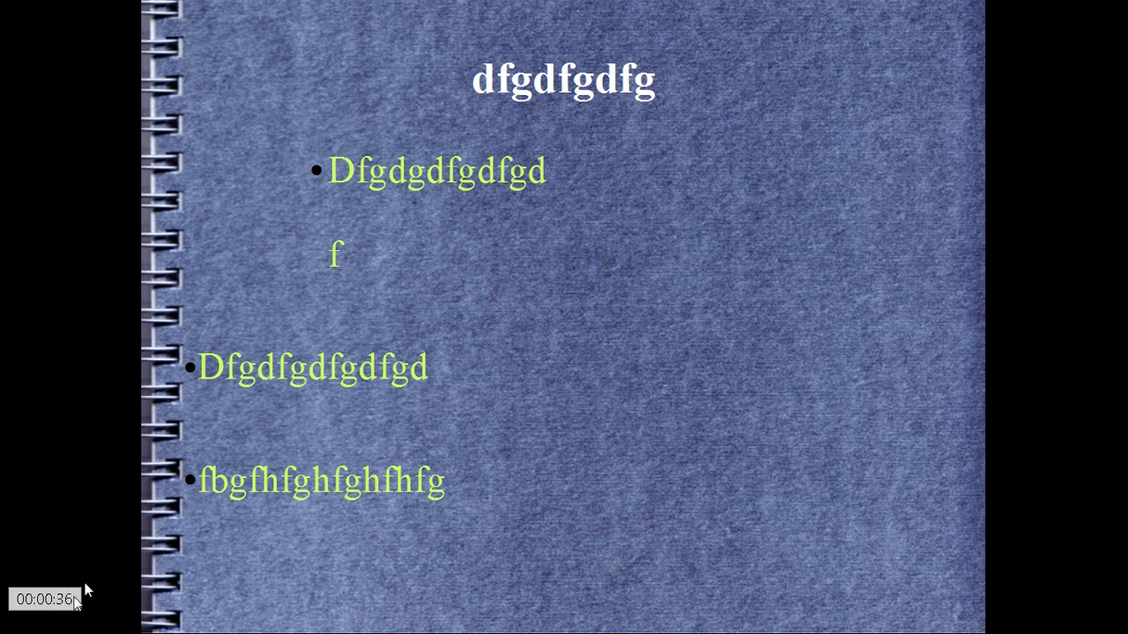
{"action": "key", "text": "Escape"}
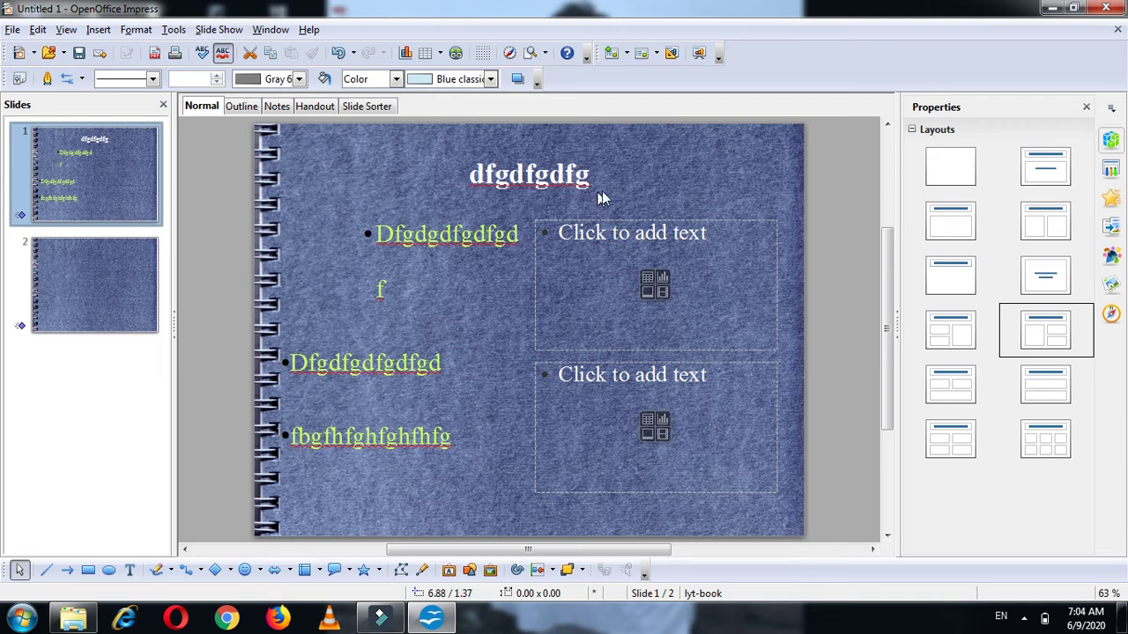
- Open the Custom Animation settings for slide 1
{"action": "left_click", "coordinate": [219, 29]}
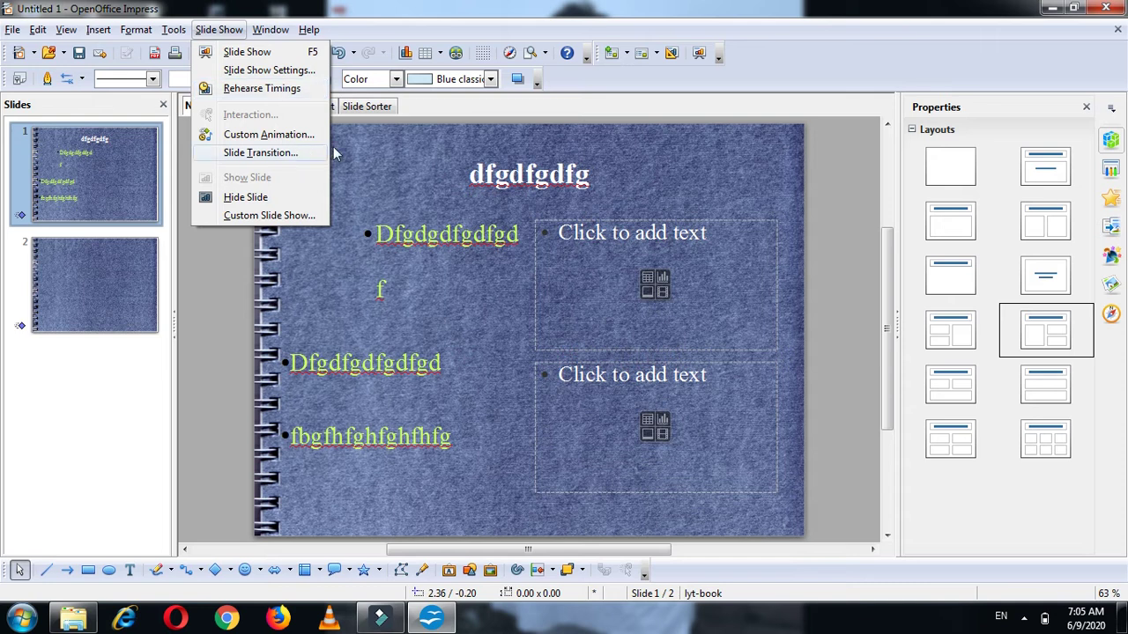
{"action": "left_click", "coordinate": [290, 138]}
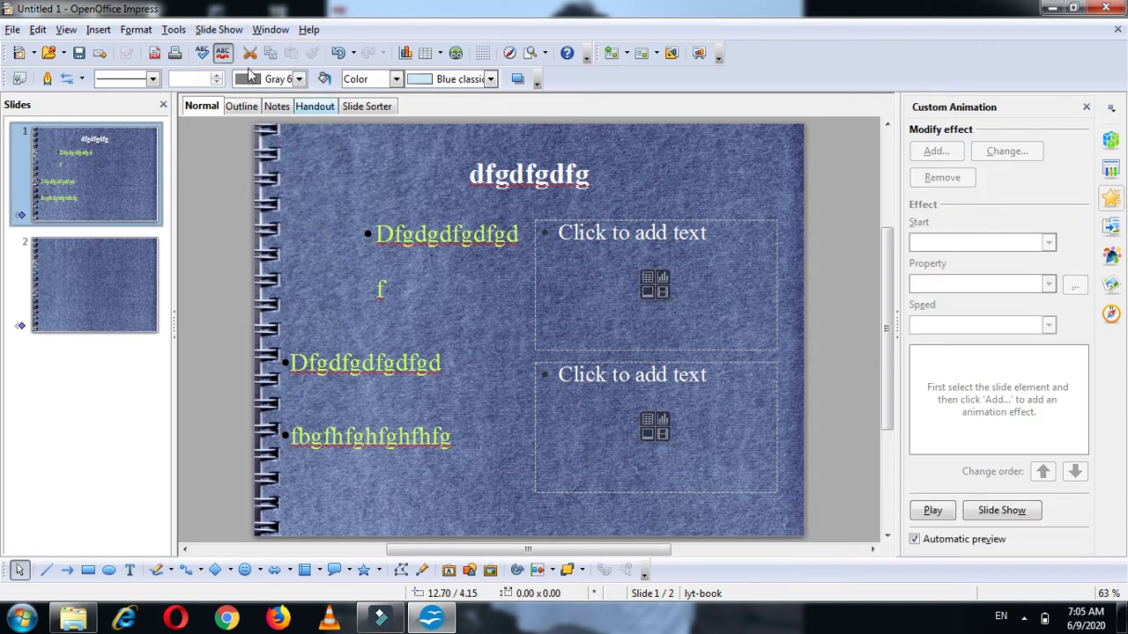
{"action": "left_click", "coordinate": [218, 29]}
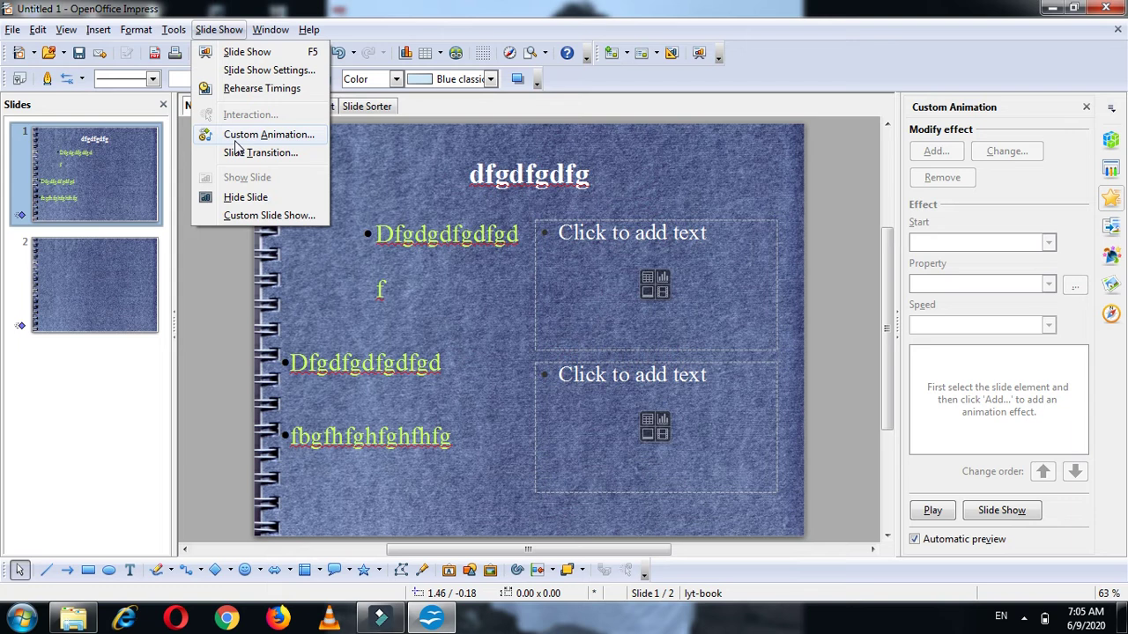
{"action": "left_click", "coordinate": [251, 139]}
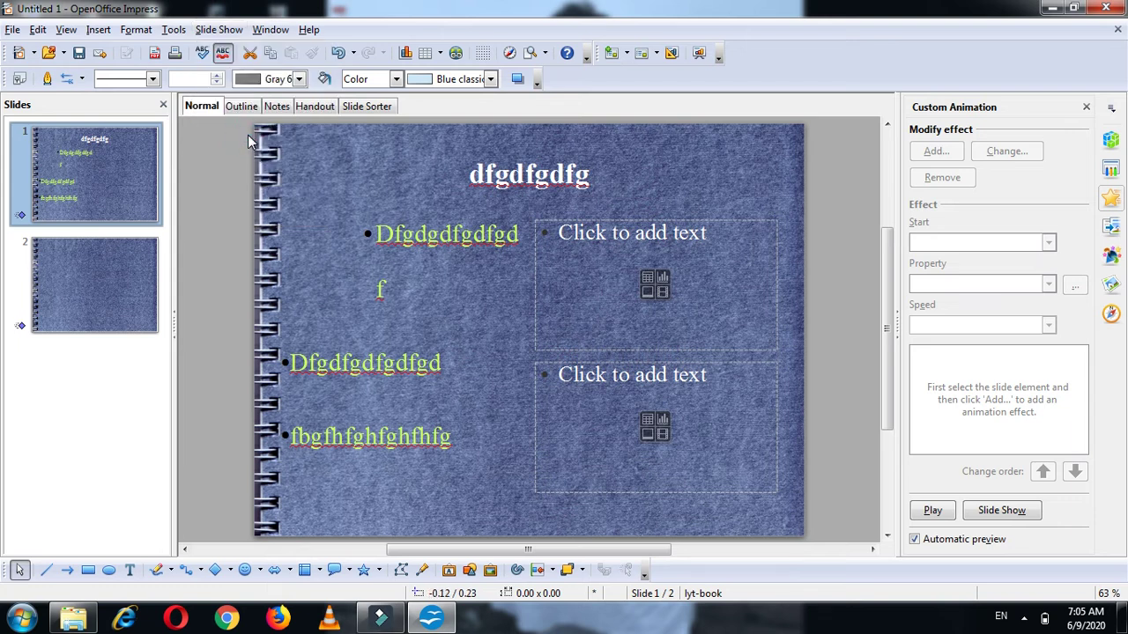
- Select the upper of the two content placeholders beside the bulleted text and start adding a custom animation effect to it
{"action": "left_click", "coordinate": [634, 228]}
{"action": "left_click", "coordinate": [464, 233]}
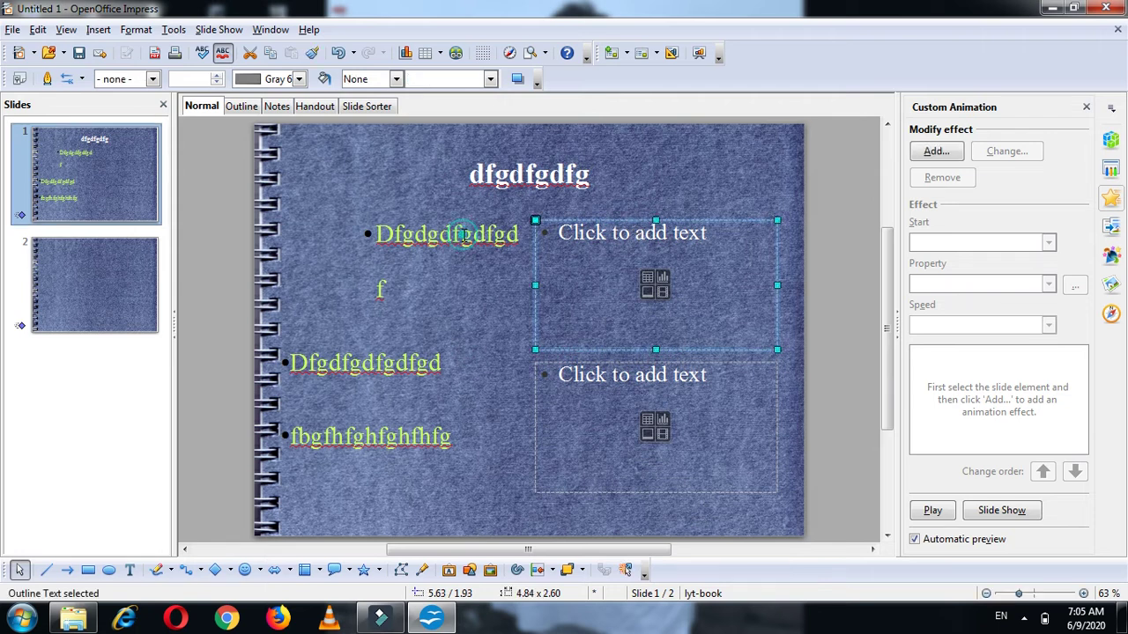
{"action": "key", "text": "Escape"}
{"action": "left_click", "coordinate": [598, 218]}
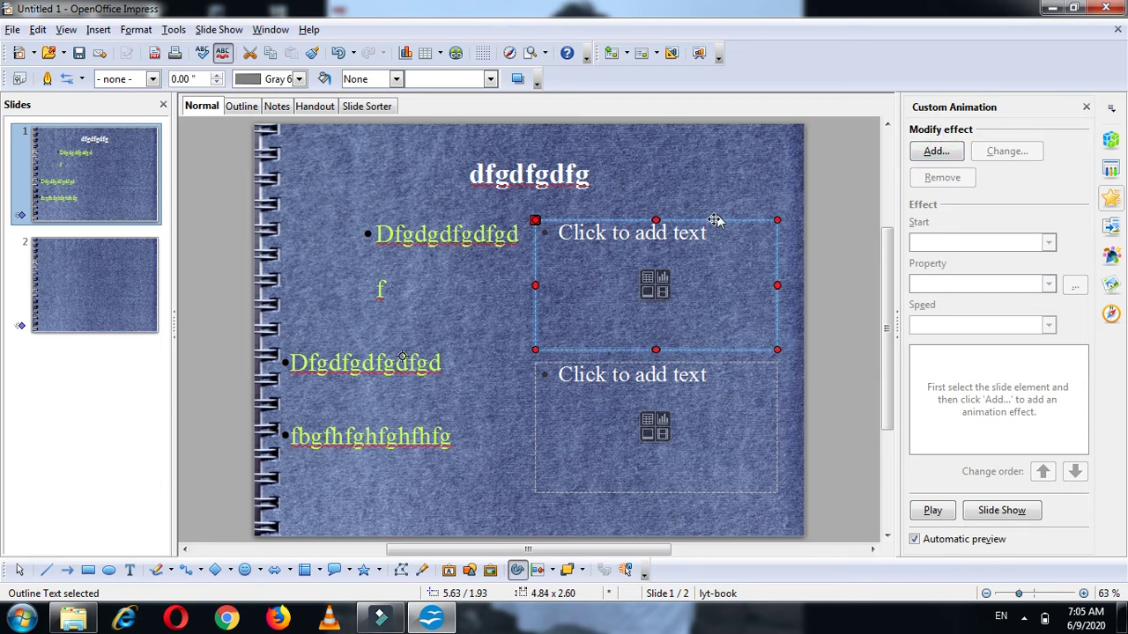
{"action": "left_click", "coordinate": [823, 229]}
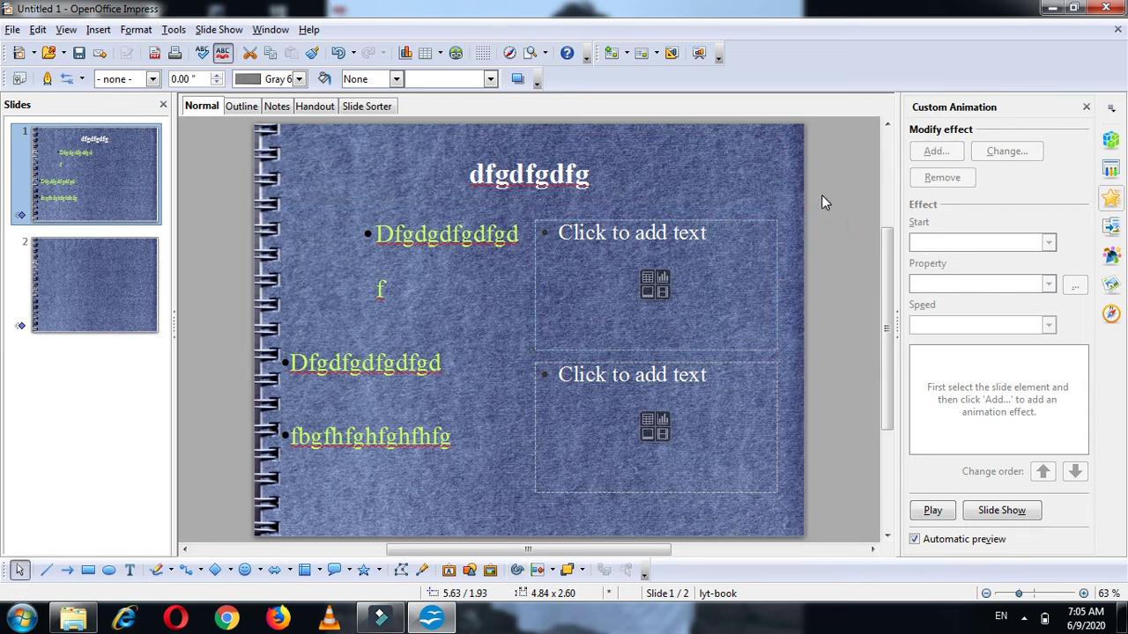
{"action": "left_click", "coordinate": [718, 216]}
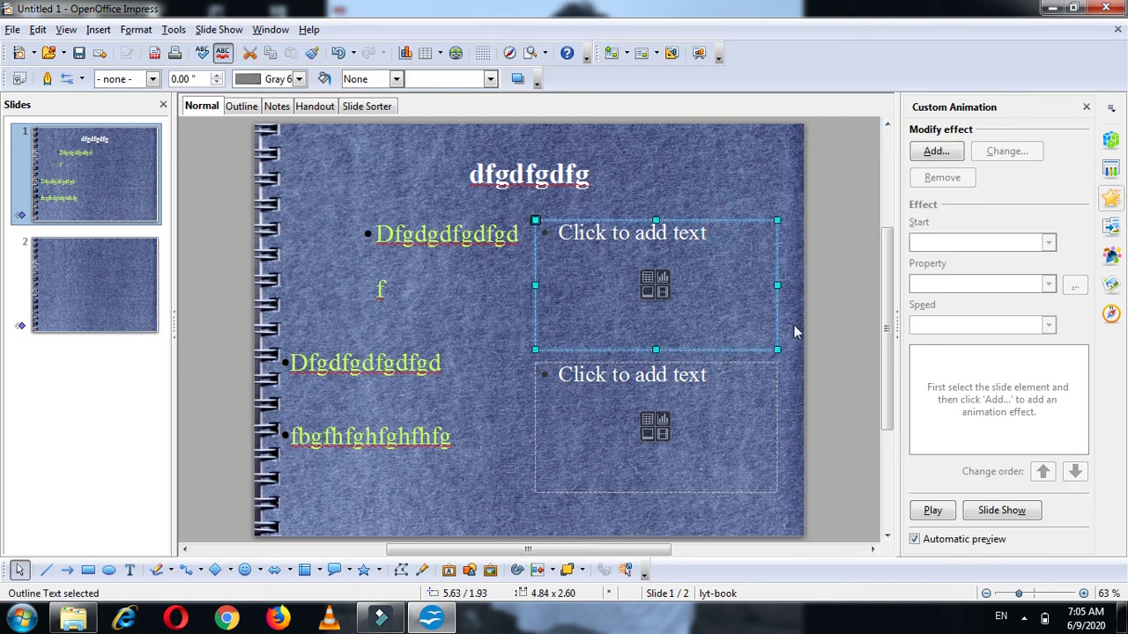
{"action": "left_click", "coordinate": [934, 153]}
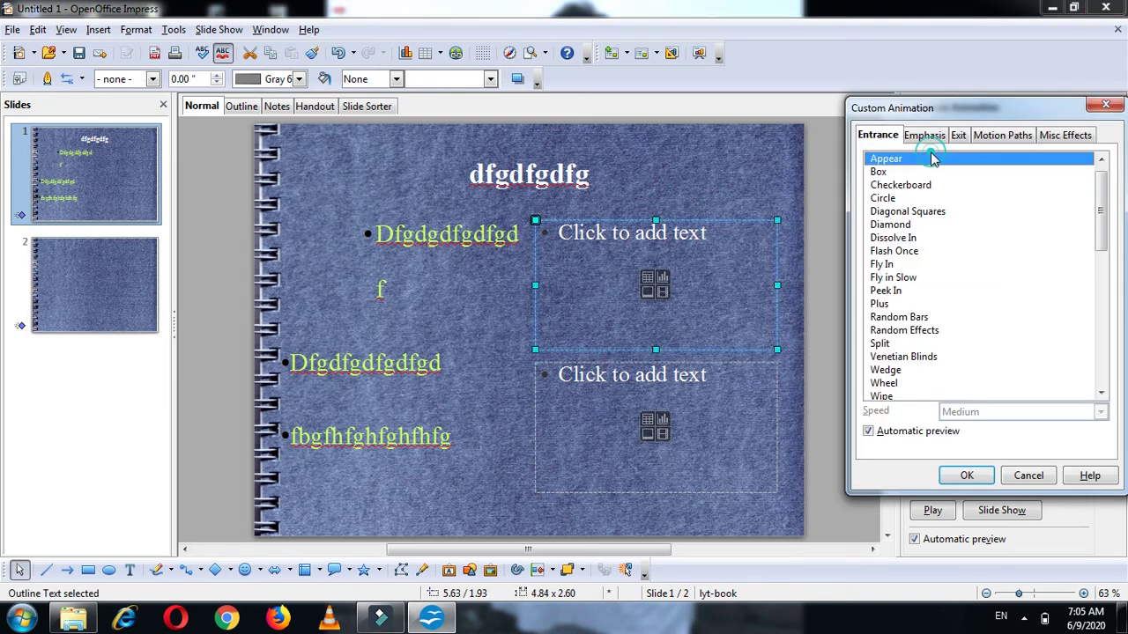
{"action": "left_click_drag", "start_coordinate": [1004, 108], "coordinate": [969, 132]}
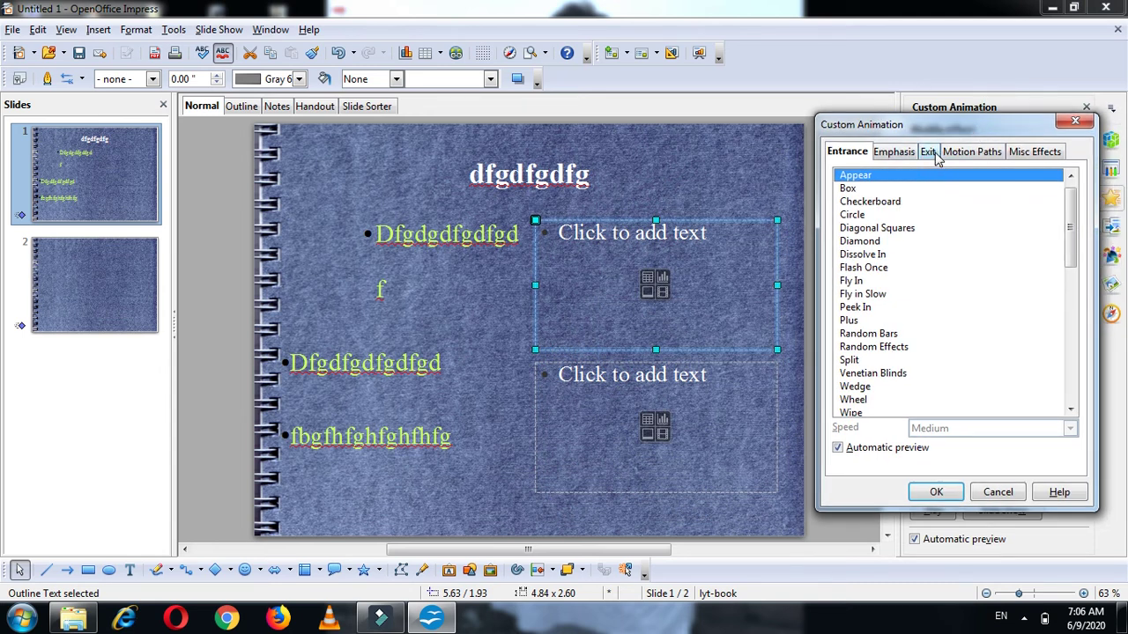
- View the Misc Effects and Motion Paths categories of animation effects
{"action": "left_click", "coordinate": [1053, 155]}
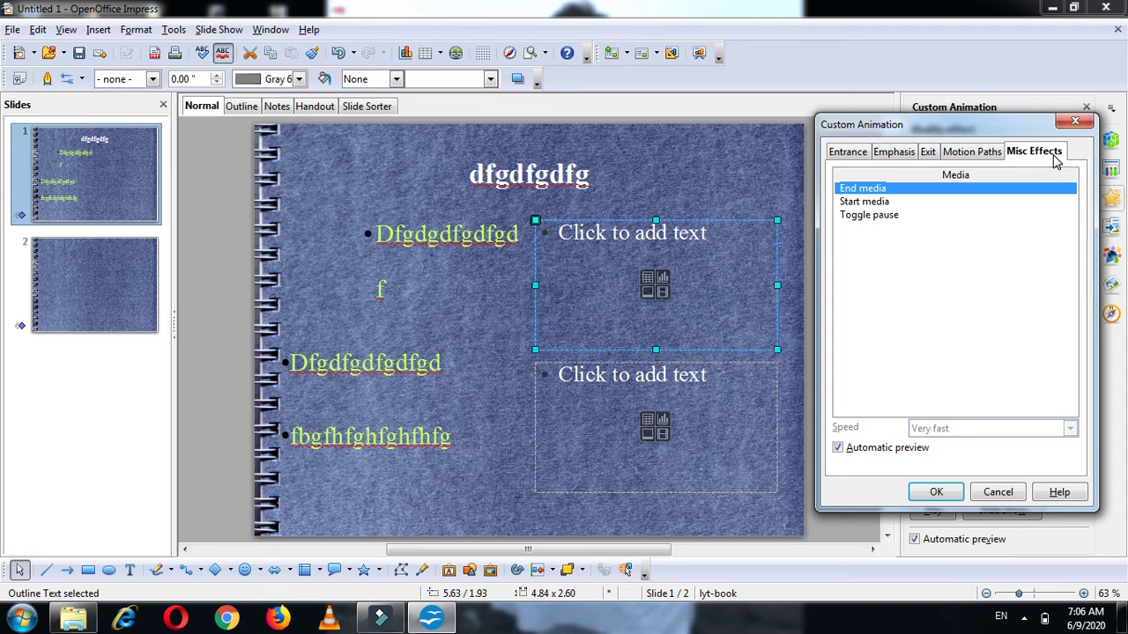
{"action": "left_click", "coordinate": [841, 155]}
{"action": "left_click", "coordinate": [971, 156]}
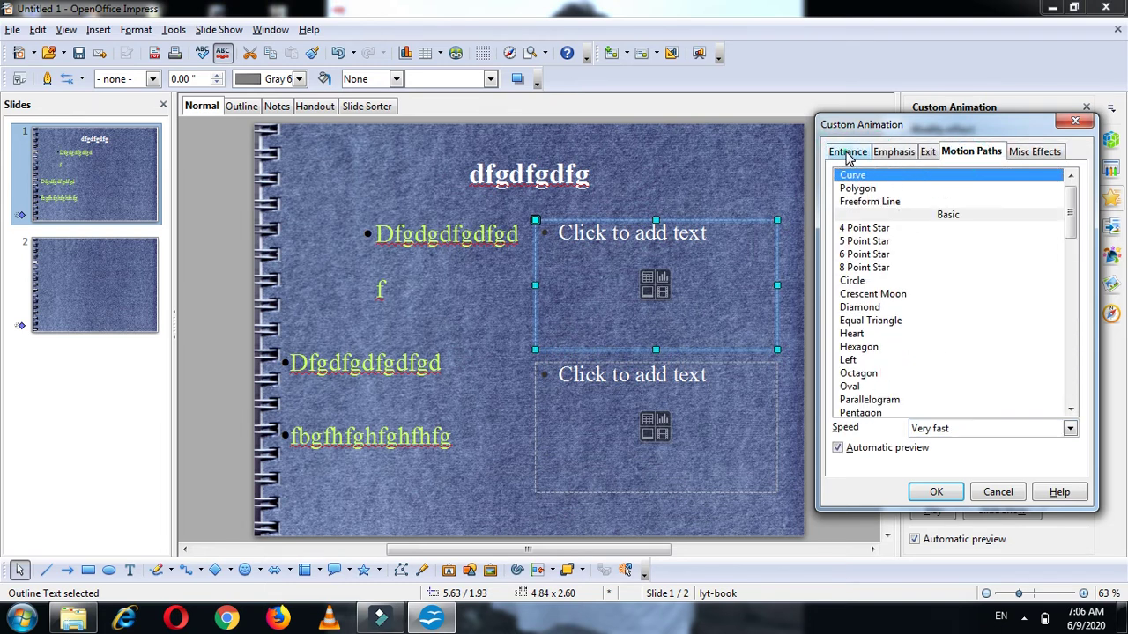
- Preview entrance effects including Diagonal Squares, Flash Once, Checkerboard, Fly In, Peek In and Venetian Blinds, and view the speed choices
{"action": "left_click", "coordinate": [847, 154]}
{"action": "left_click", "coordinate": [854, 231]}
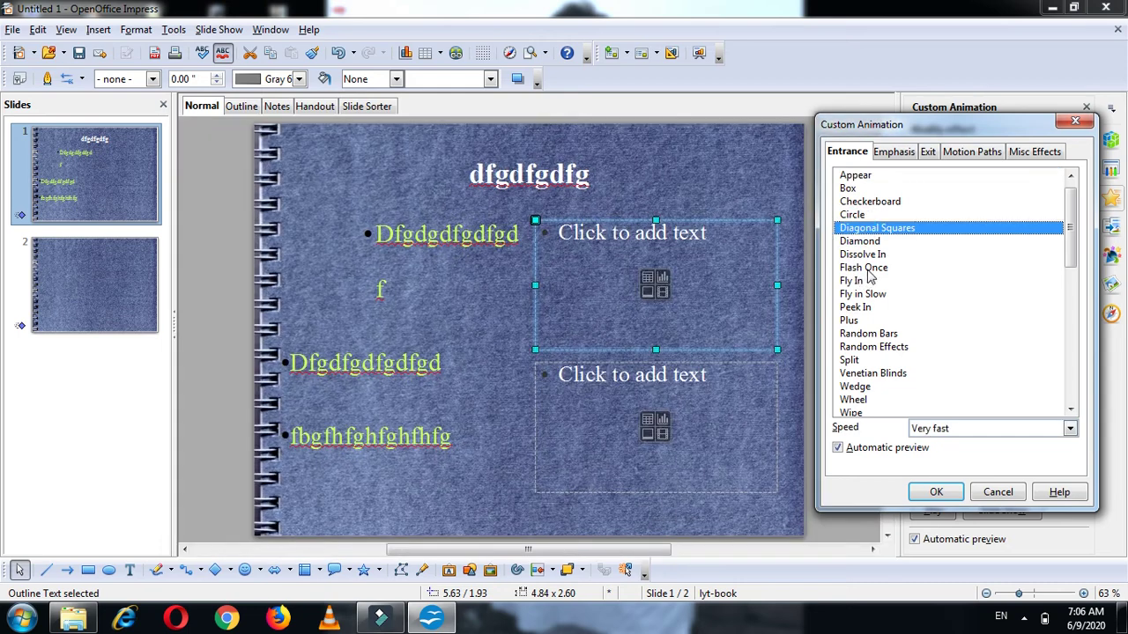
{"action": "left_click", "coordinate": [861, 268]}
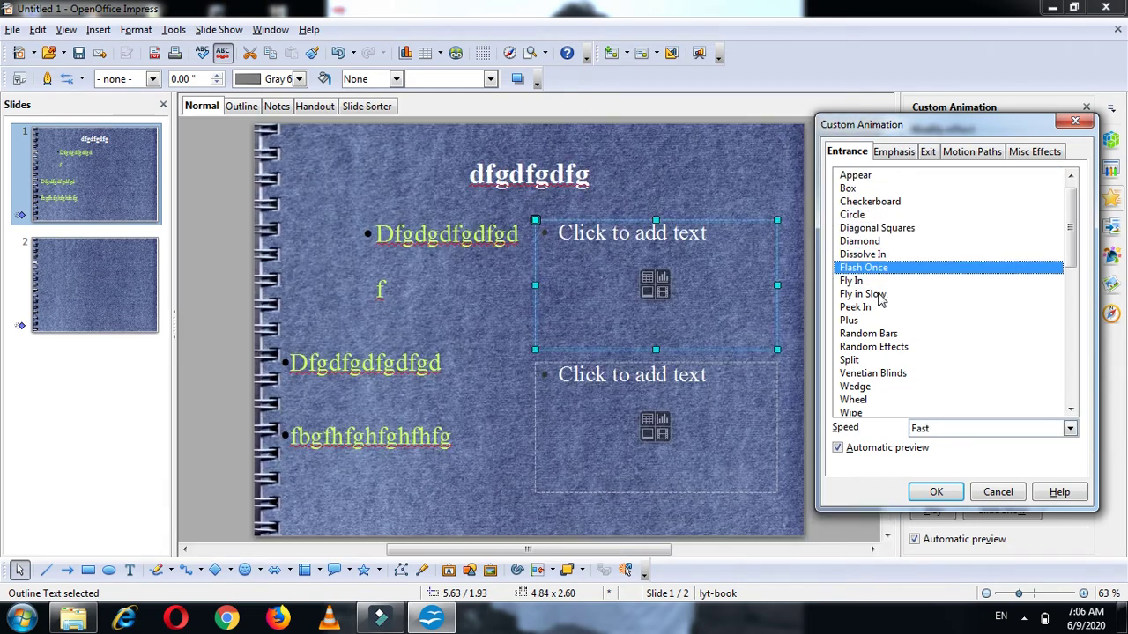
{"action": "left_click", "coordinate": [870, 203]}
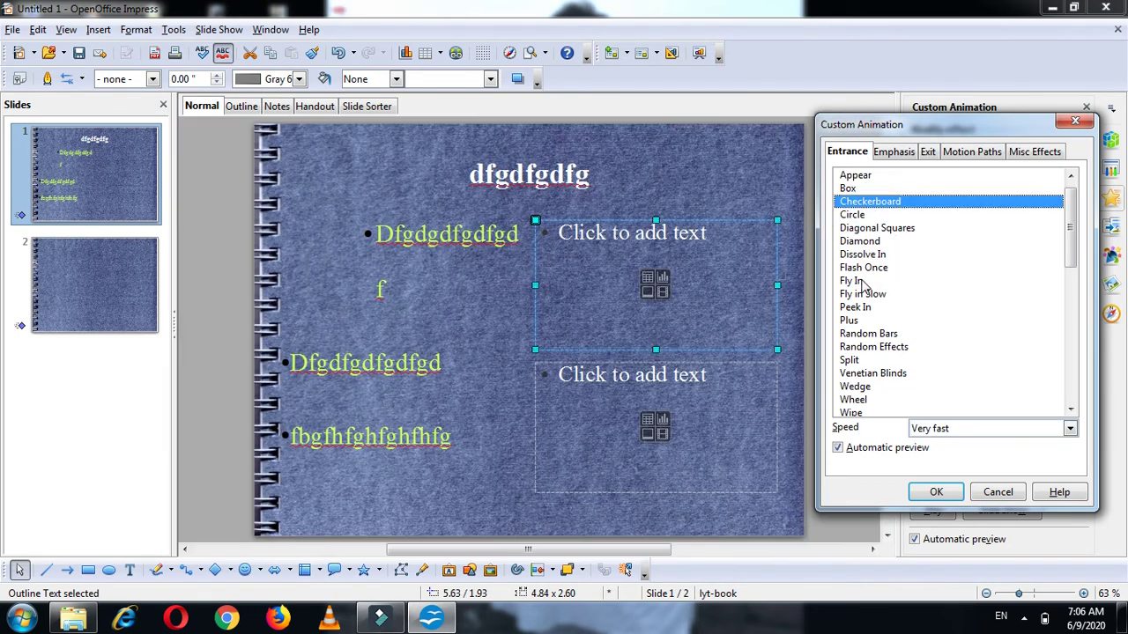
{"action": "left_click", "coordinate": [862, 282]}
{"action": "left_click", "coordinate": [862, 308]}
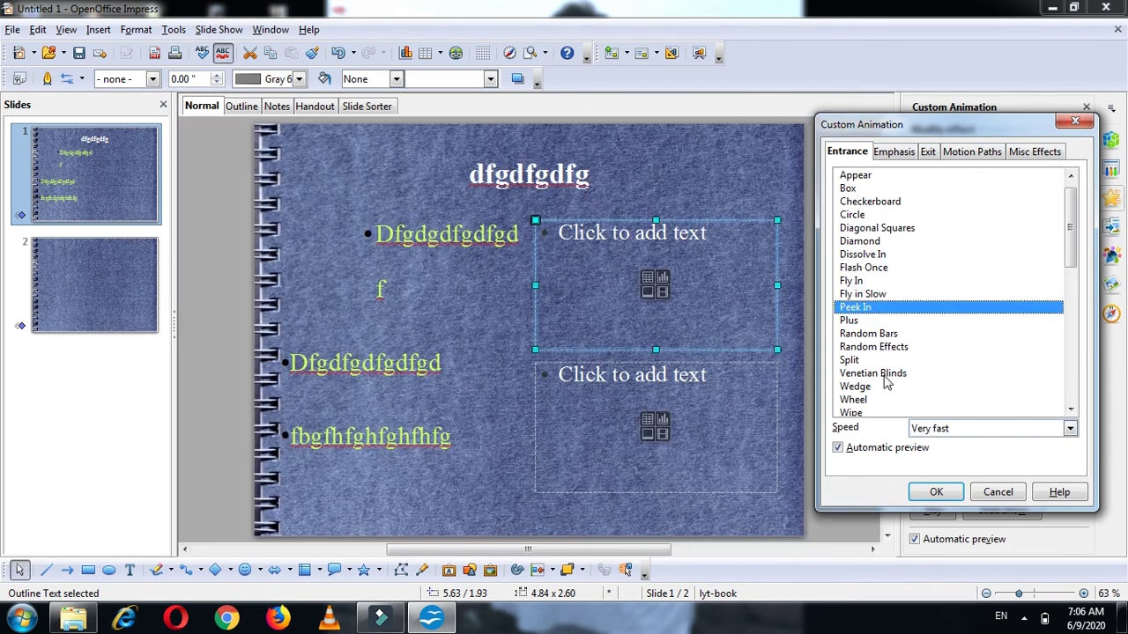
{"action": "left_click", "coordinate": [884, 374]}
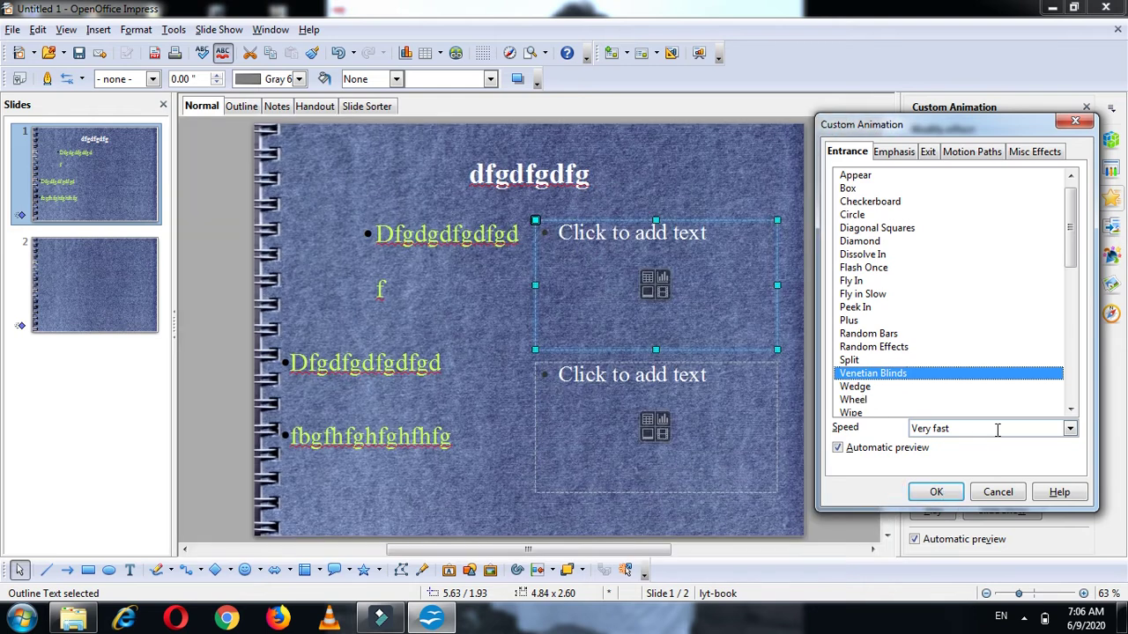
{"action": "left_click", "coordinate": [1068, 429]}
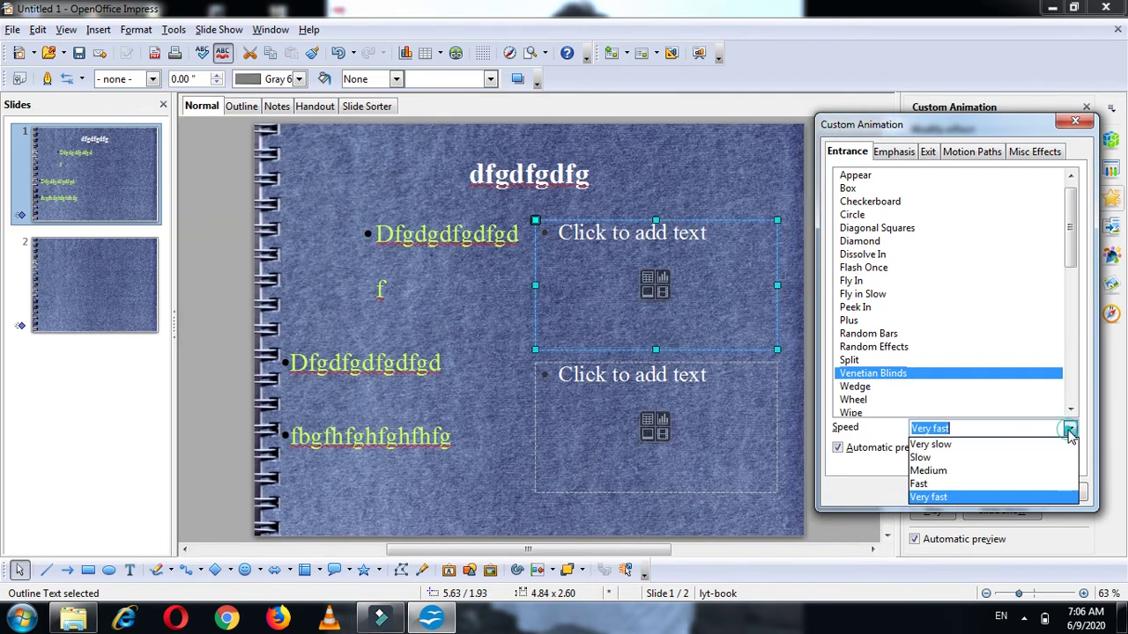
{"action": "left_click", "coordinate": [1068, 430]}
- Preview the emphasis effects Blast and Blink and the exit effects Disappear and Diagonal Squares
{"action": "left_click", "coordinate": [892, 151]}
{"action": "left_click", "coordinate": [853, 242]}
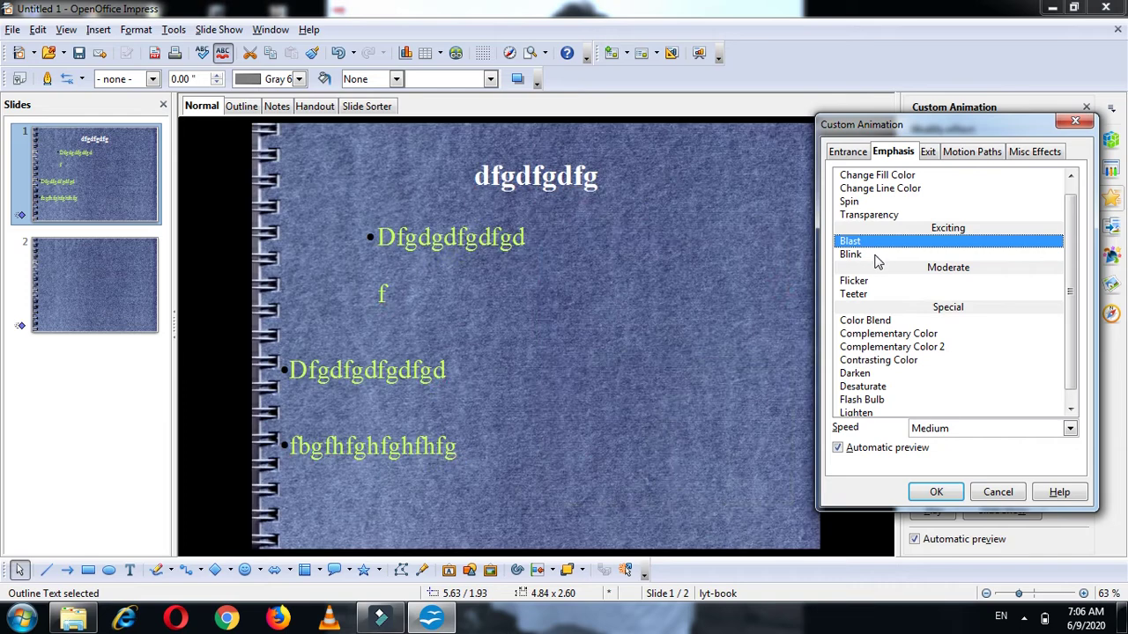
{"action": "left_click", "coordinate": [877, 255]}
{"action": "left_click", "coordinate": [927, 152]}
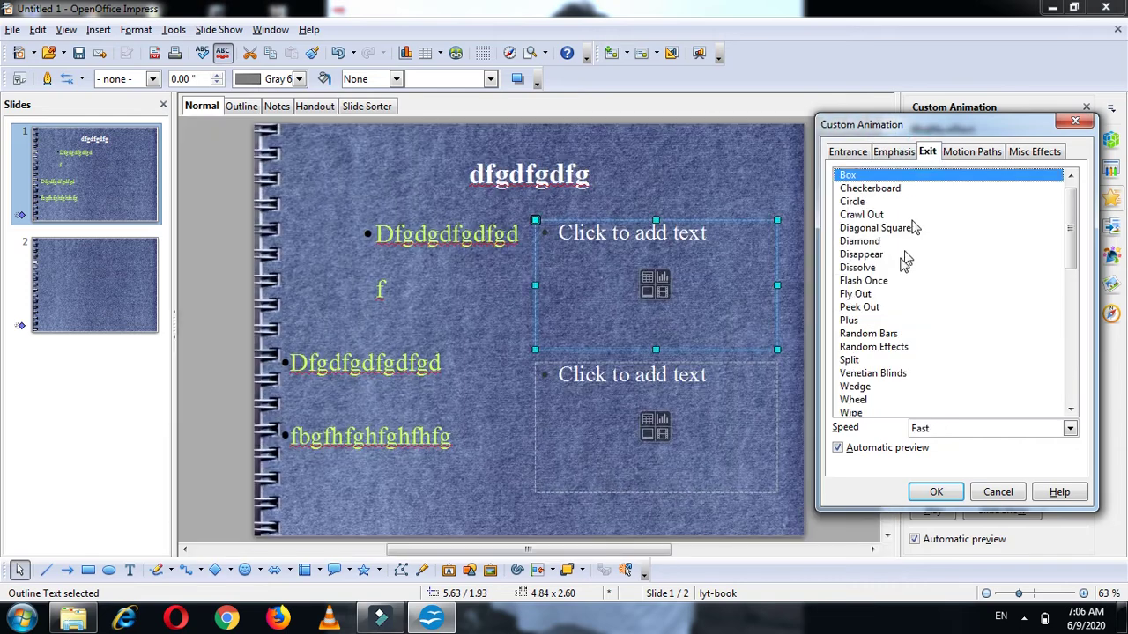
{"action": "left_click", "coordinate": [899, 255]}
{"action": "left_click", "coordinate": [876, 228]}
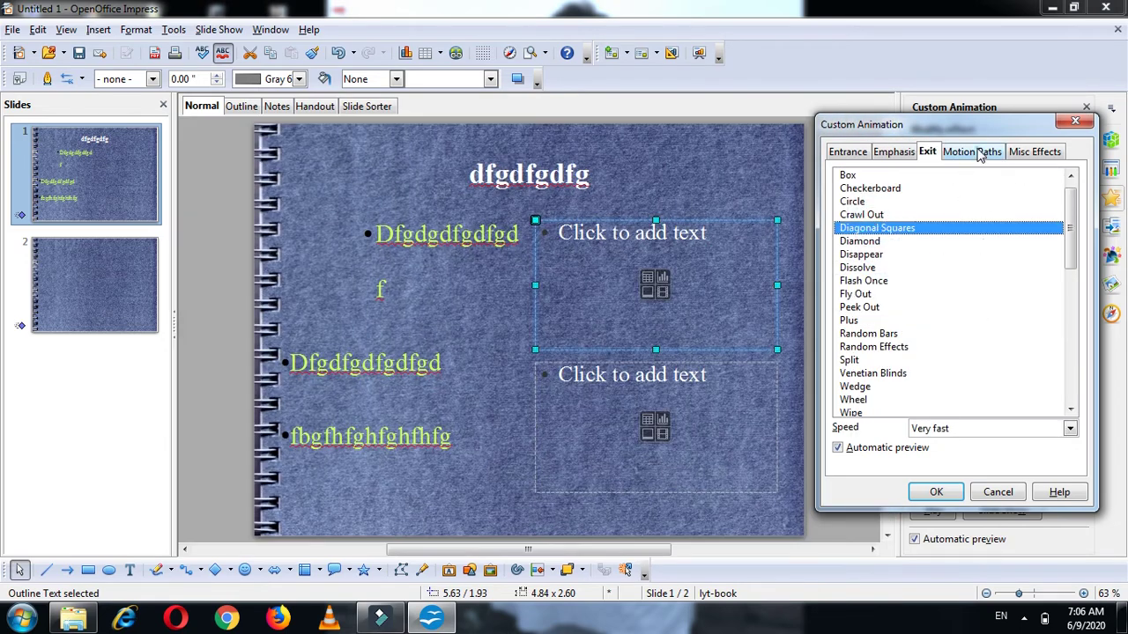
- Apply the Turn Down motion path effect to the selected content placeholder
{"action": "left_click", "coordinate": [971, 155]}
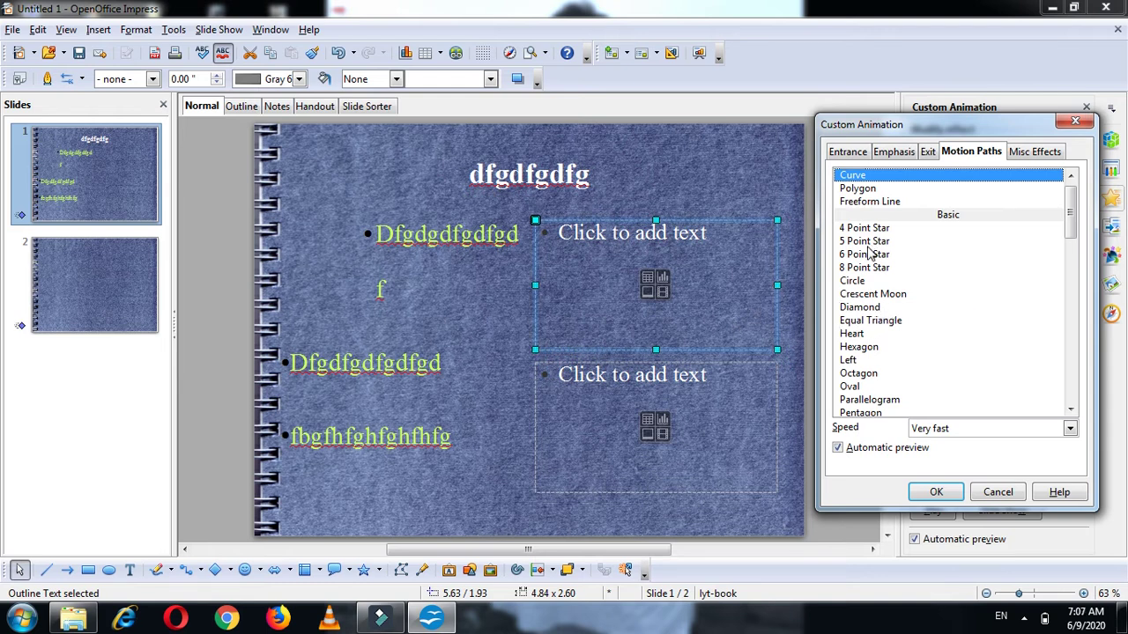
{"action": "left_click_drag", "start_coordinate": [1067, 211], "coordinate": [984, 353]}
{"action": "left_click", "coordinate": [870, 321]}
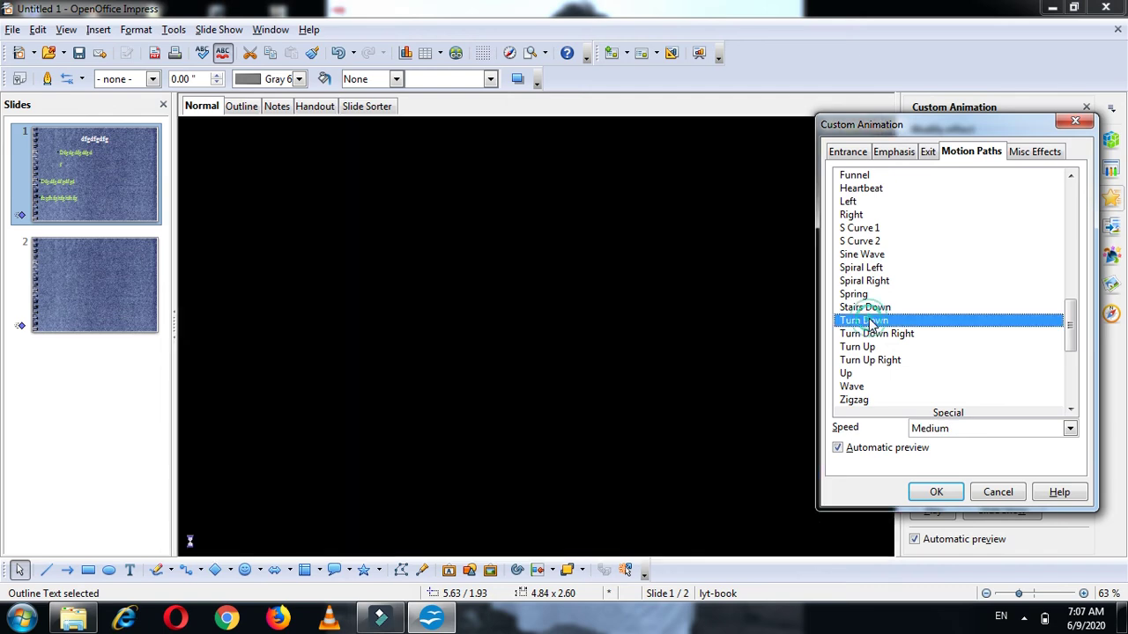
{"action": "left_click", "coordinate": [935, 494]}
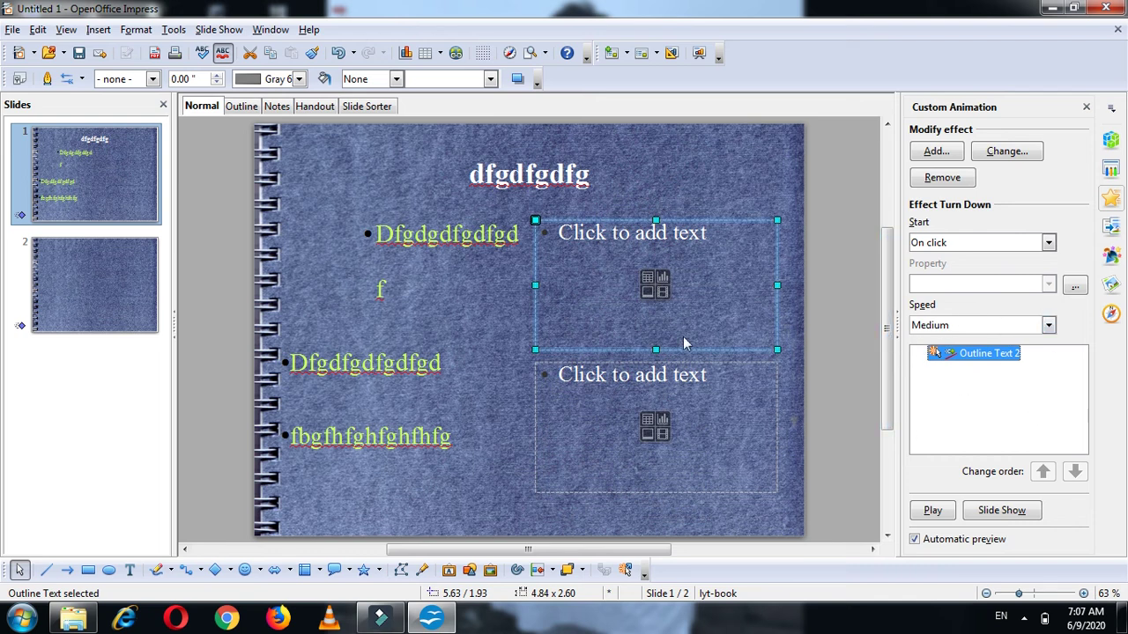
- Try the Cover Left-Up, Cover Right-Up and Comb Horizontal slide transitions on slide 1 and set Comb Vertical
{"action": "left_click", "coordinate": [218, 30]}
{"action": "left_click", "coordinate": [265, 153]}
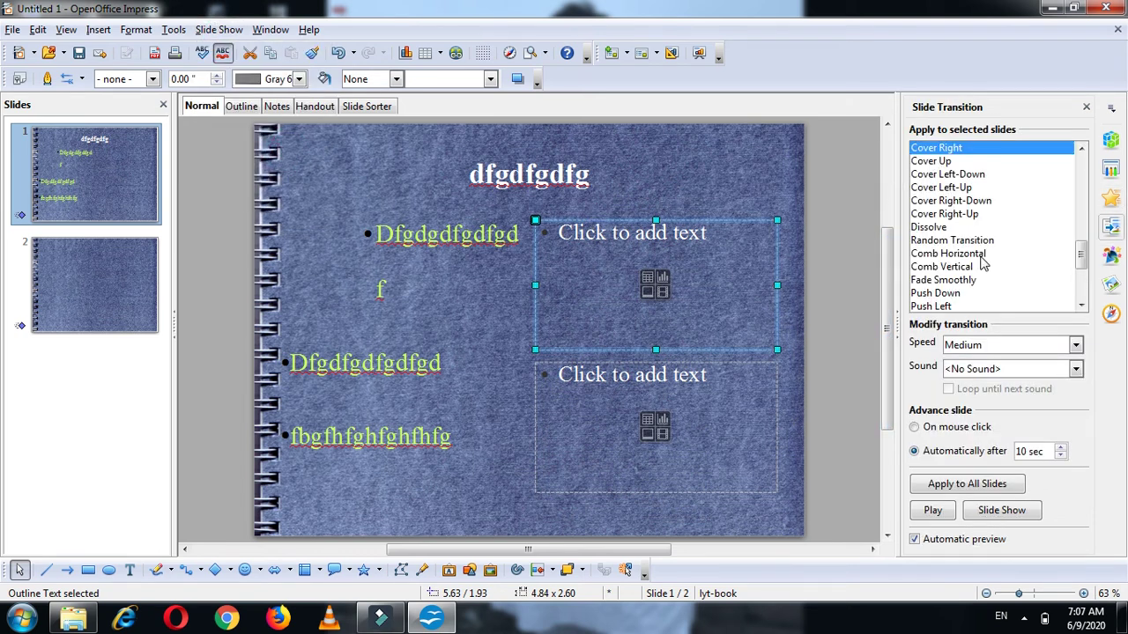
{"action": "left_click", "coordinate": [942, 186]}
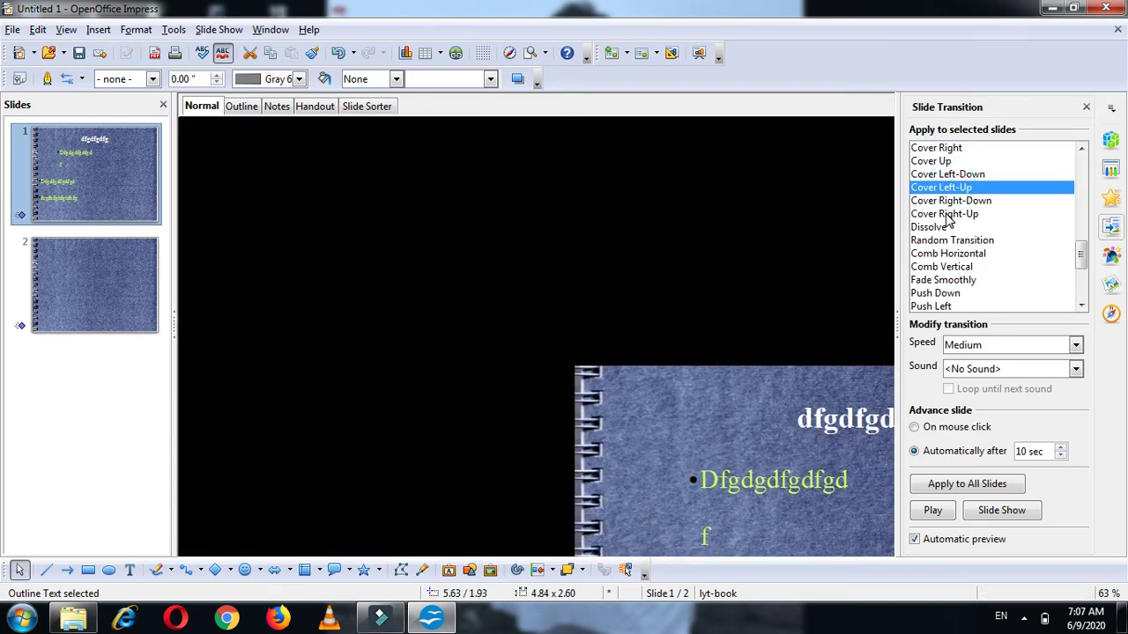
{"action": "left_click", "coordinate": [946, 215]}
{"action": "left_click", "coordinate": [962, 254]}
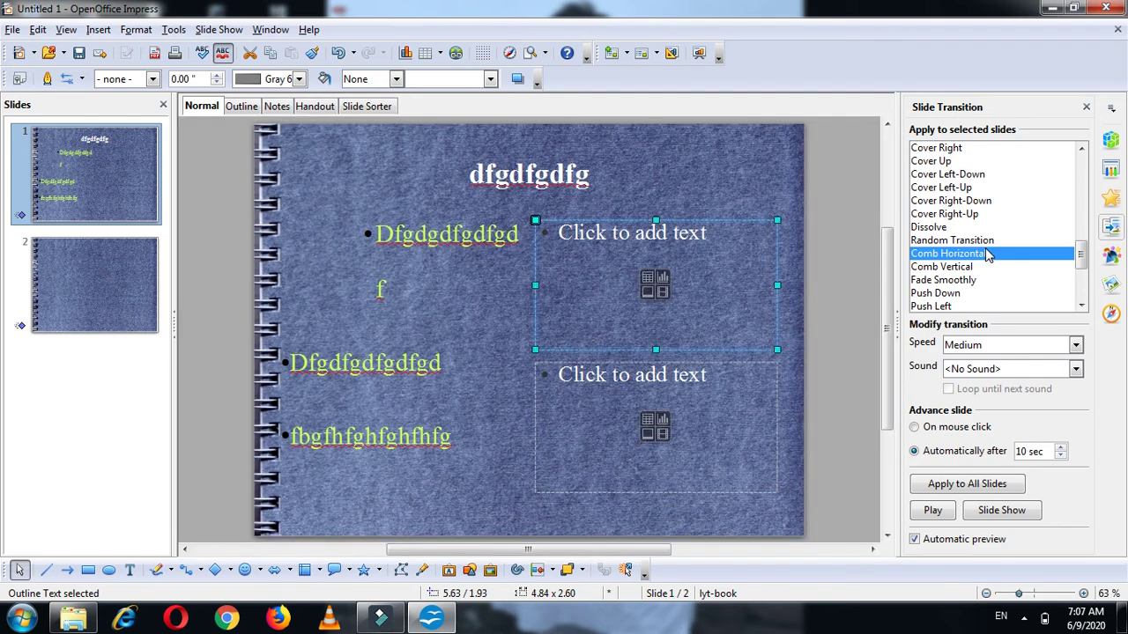
{"action": "left_click", "coordinate": [969, 267]}
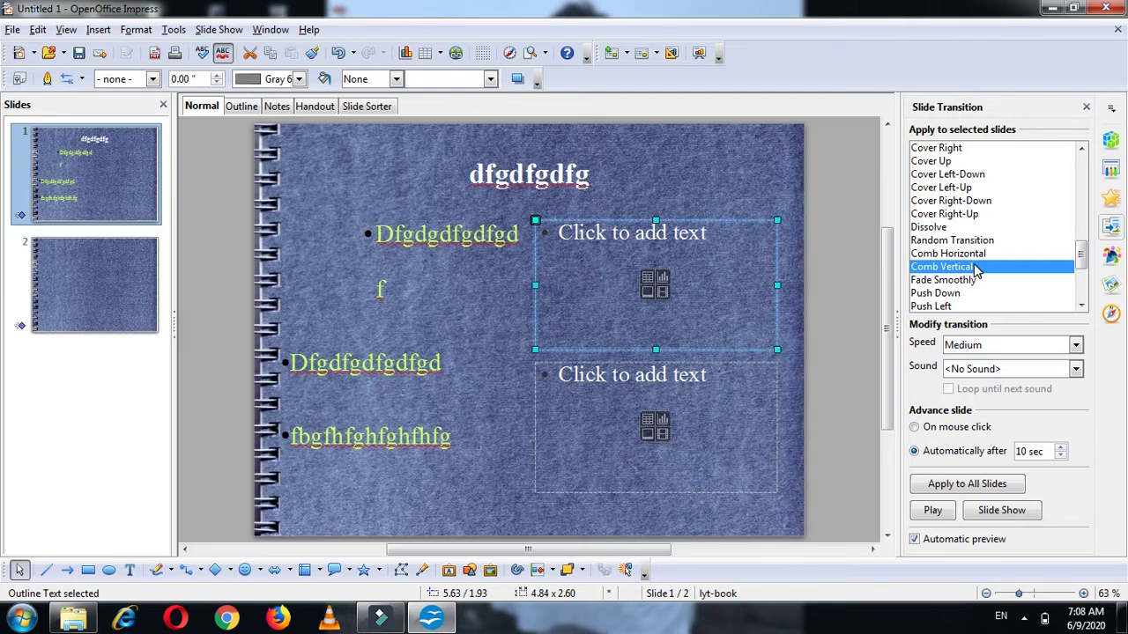
- Set the transition sound to strom after trying other sounds, and apply the transition to all slides
{"action": "left_click", "coordinate": [1076, 344]}
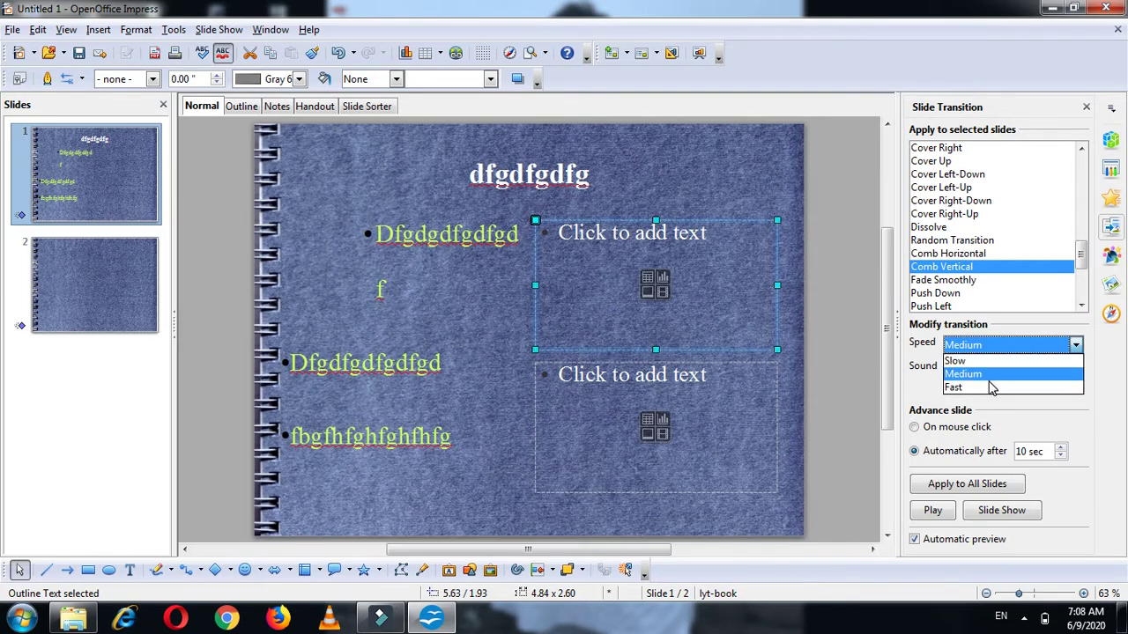
{"action": "left_click", "coordinate": [1076, 372]}
{"action": "left_click", "coordinate": [1076, 372]}
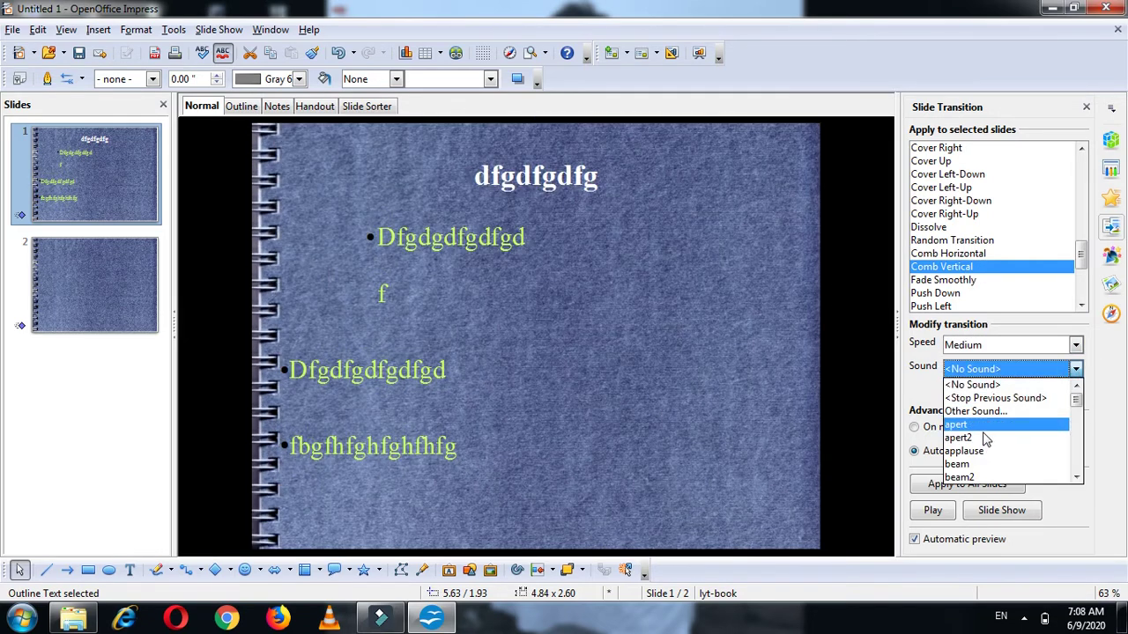
{"action": "left_click", "coordinate": [987, 425]}
{"action": "left_click", "coordinate": [1076, 370]}
{"action": "left_click", "coordinate": [987, 424]}
{"action": "left_click", "coordinate": [1076, 370]}
{"action": "scroll", "coordinate": [1015, 441], "scroll_direction": "down", "scroll_amount": 5}
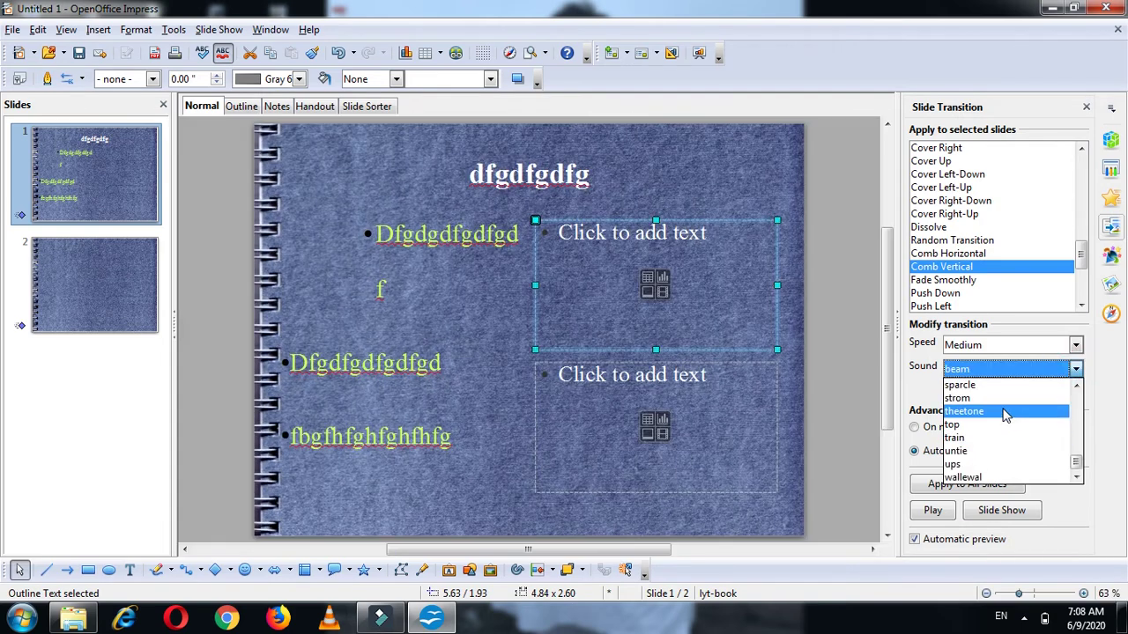
{"action": "left_click", "coordinate": [1041, 389]}
{"action": "left_click", "coordinate": [934, 484]}
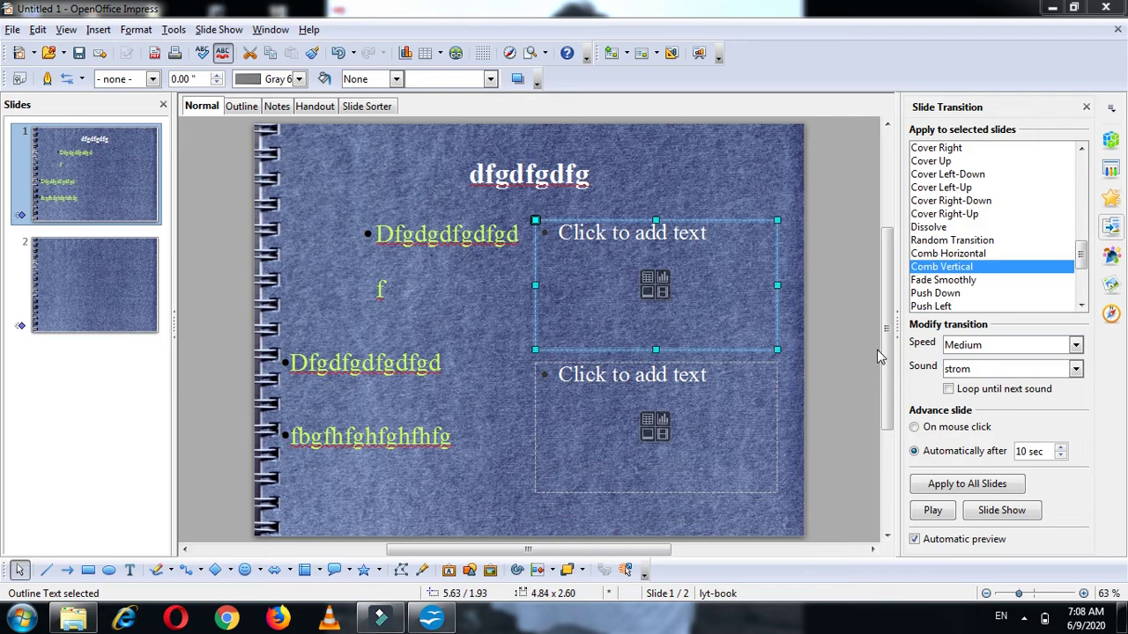
- Run the slide show to check the transition and end it on slide 2
{"action": "key", "text": "F5"}
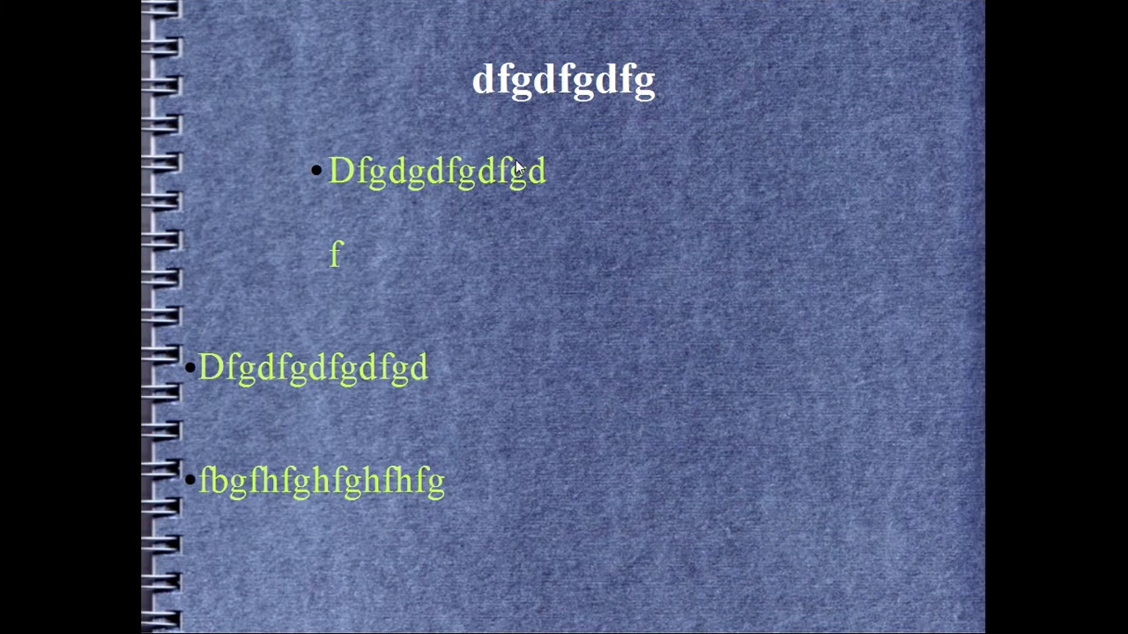
{"action": "key", "text": "Escape"}
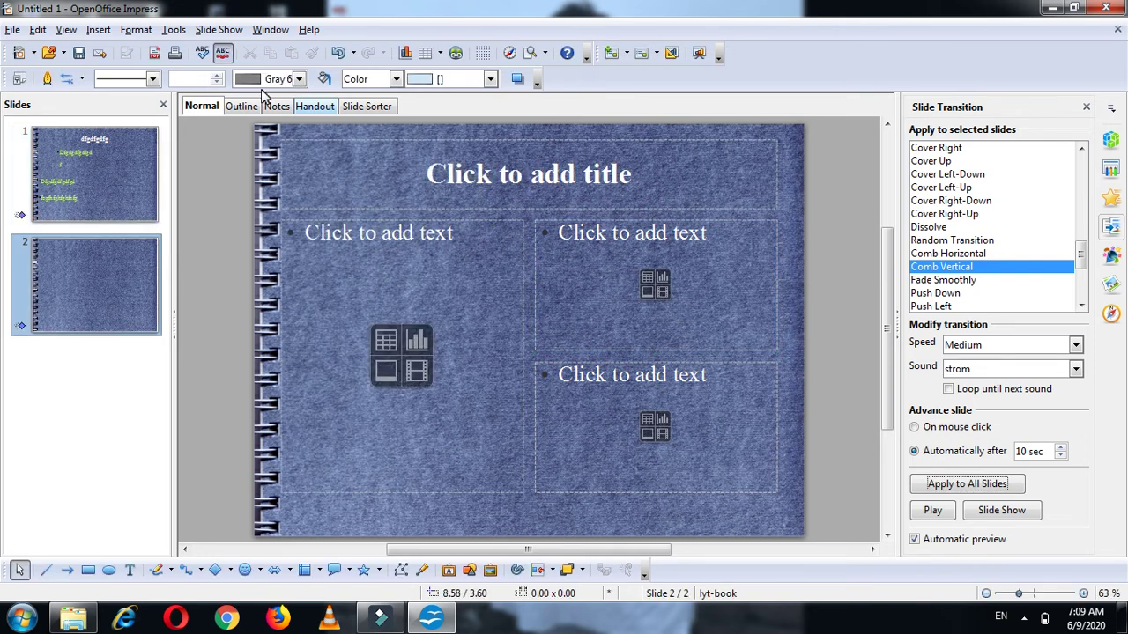
{"action": "left_click", "coordinate": [250, 29]}
{"action": "mouse_move", "coordinate": [219, 29]}
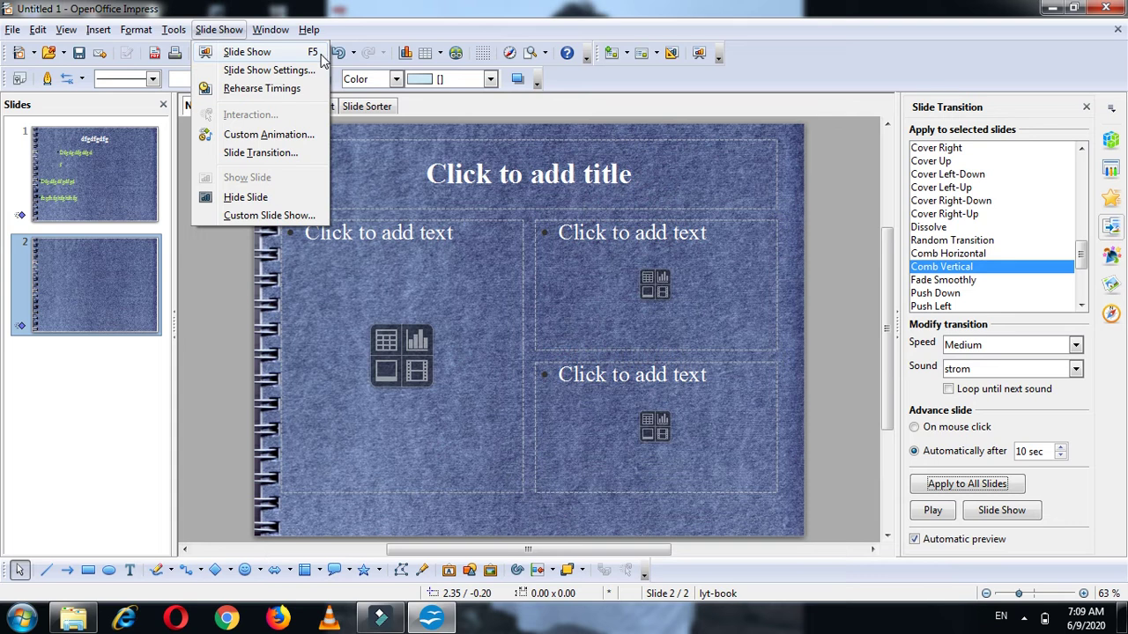
- Enter "Dfsfsdfsfs" in slide 2's upper small content placeholder and start a second bullet
{"action": "left_click", "coordinate": [670, 284]}
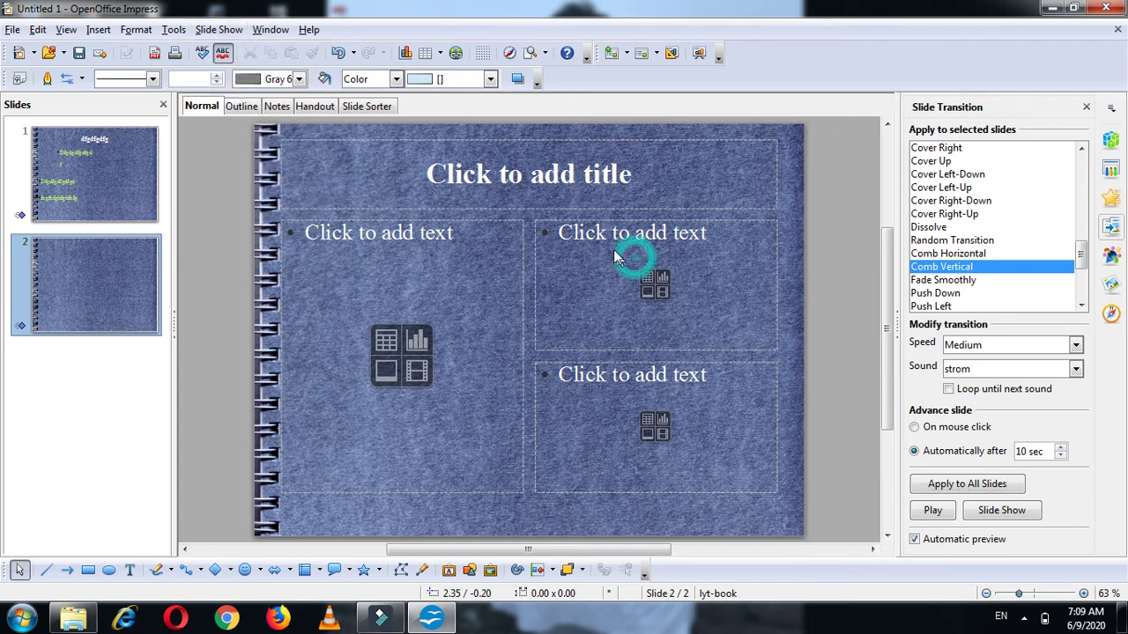
{"action": "type", "text": "dfsfsdfsfs"}
{"action": "key", "text": "Return"}
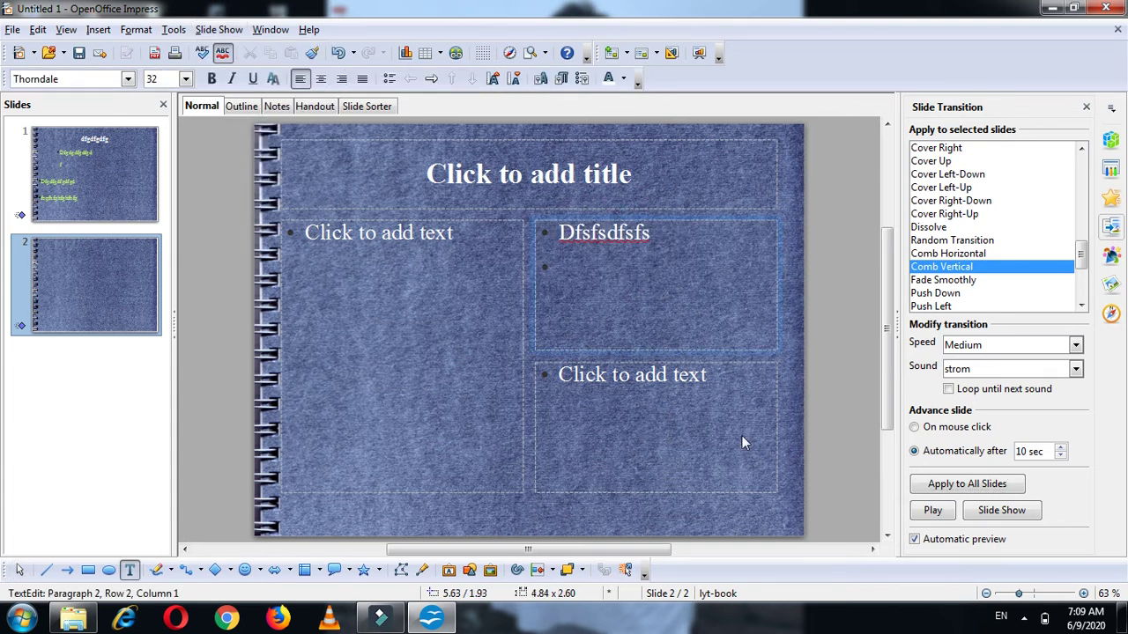
- Run the slide show from slide 2 and advance past the slide
{"action": "left_click", "coordinate": [218, 29]}
{"action": "left_click", "coordinate": [239, 47]}
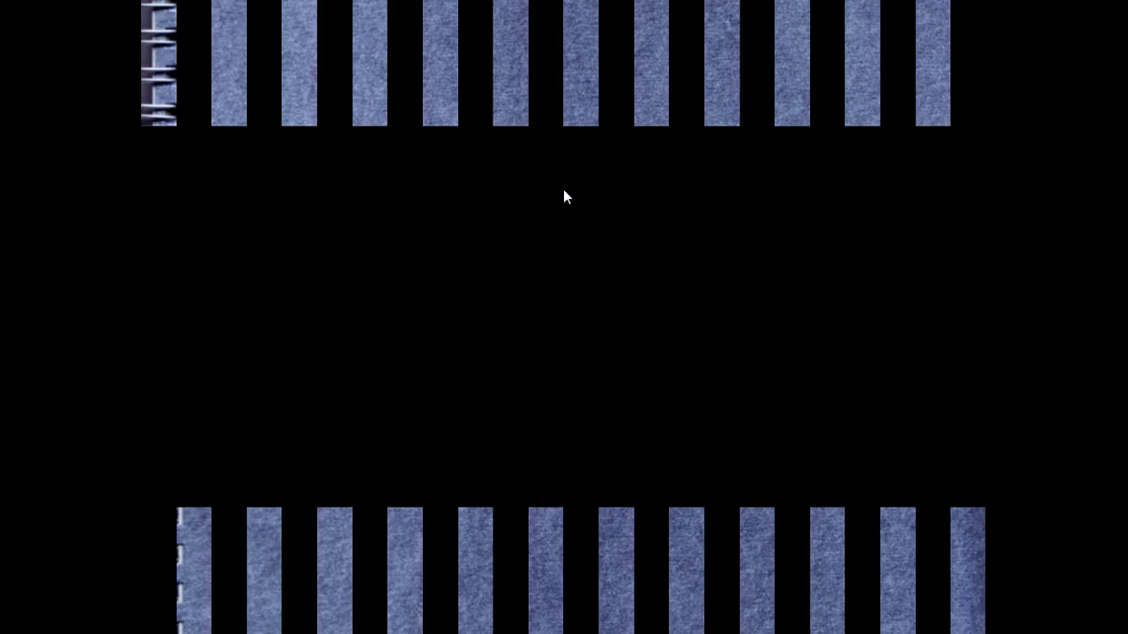
{"action": "left_click", "coordinate": [563, 187]}
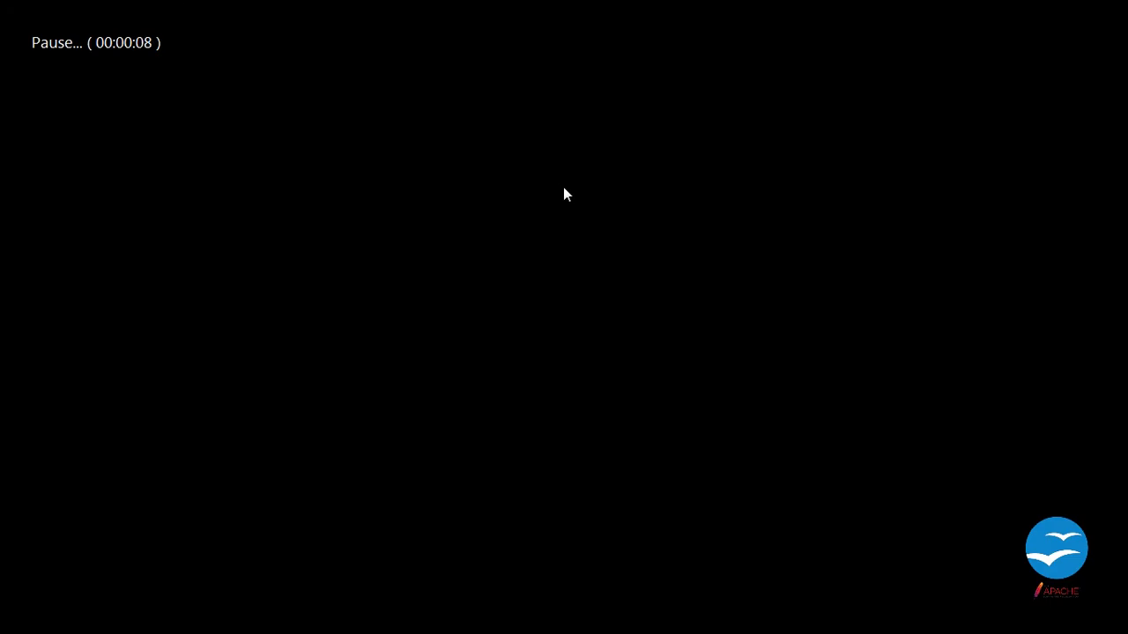
- Advance through the running slide show to replay both slides with their transitions, and end it on slide 1
{"action": "left_click", "coordinate": [563, 186]}
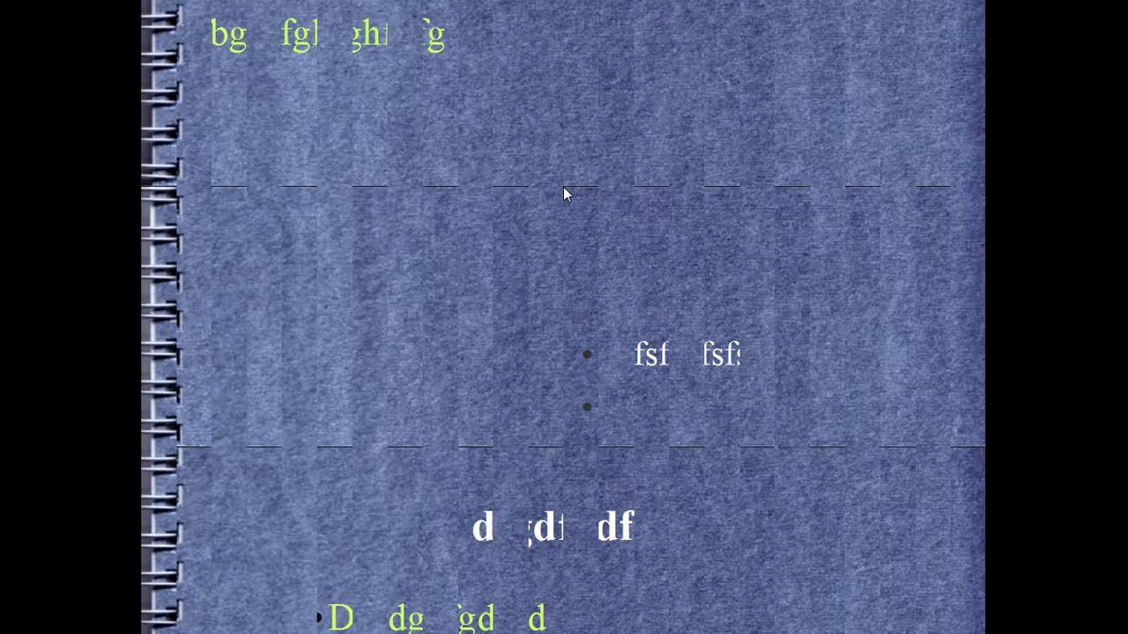
{"action": "left_click", "coordinate": [563, 187]}
{"action": "left_click", "coordinate": [563, 187]}
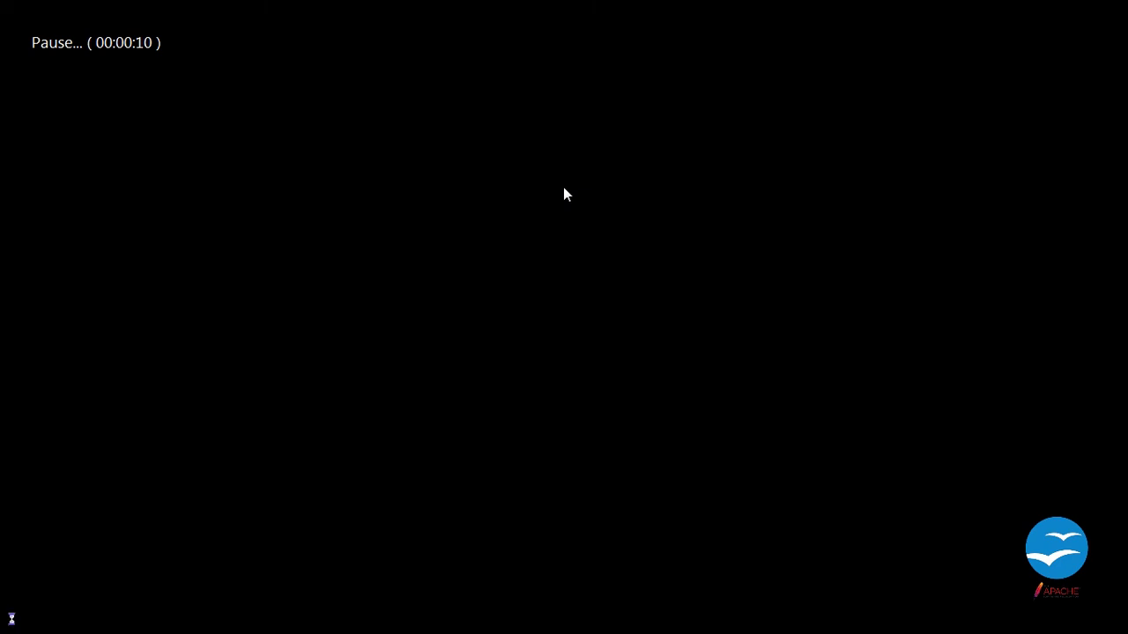
{"action": "left_click", "coordinate": [563, 187]}
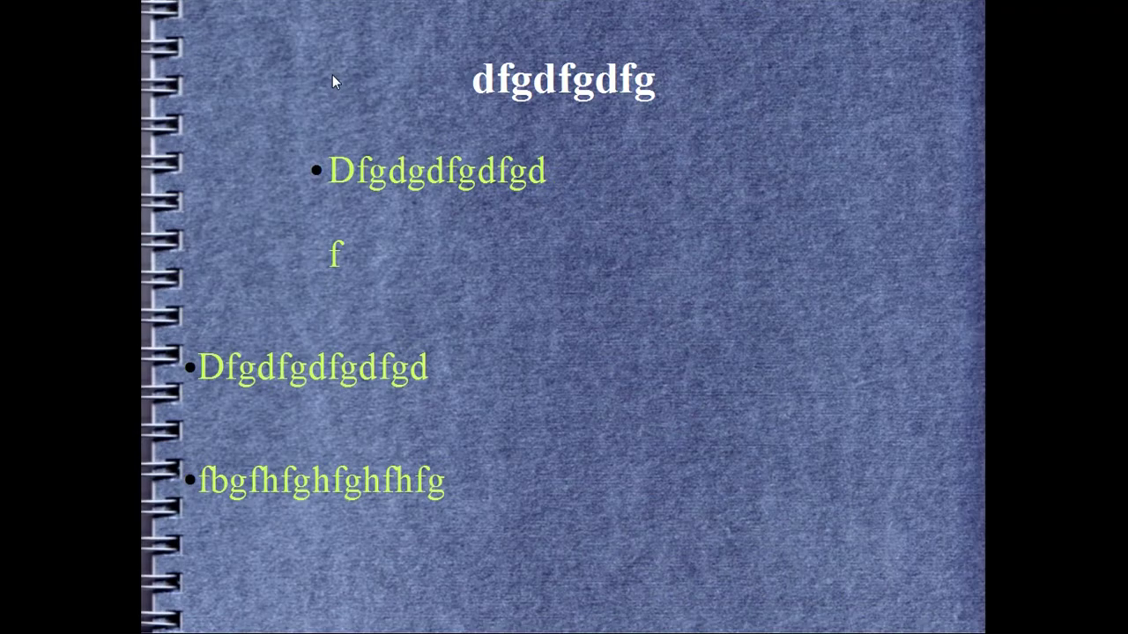
{"action": "key", "text": "Escape"}
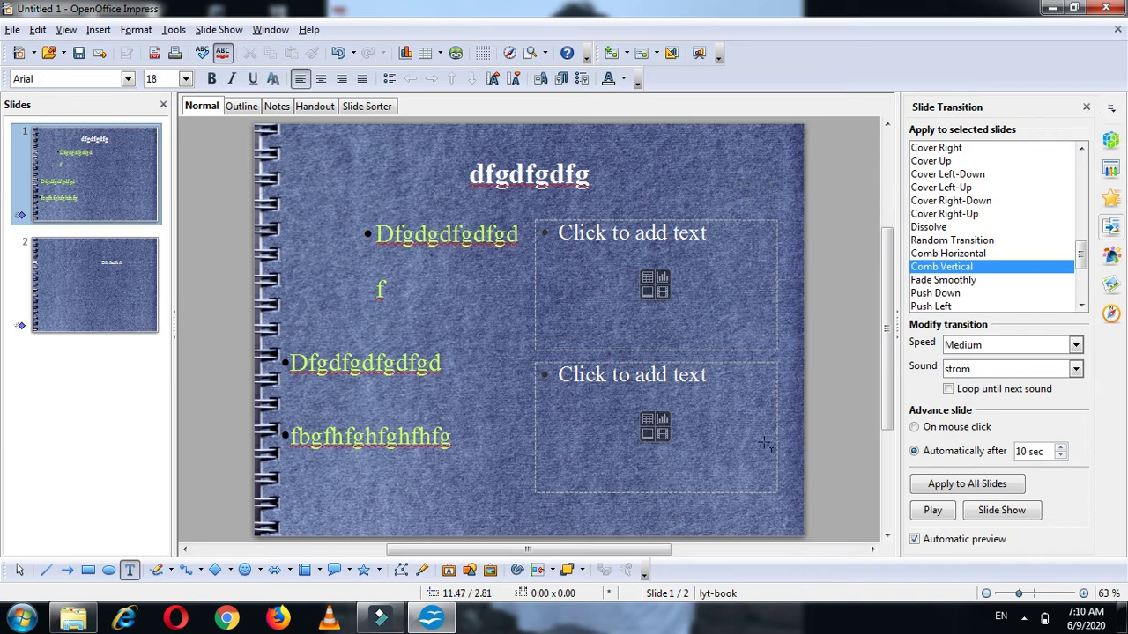
{"action": "left_click", "coordinate": [212, 29]}
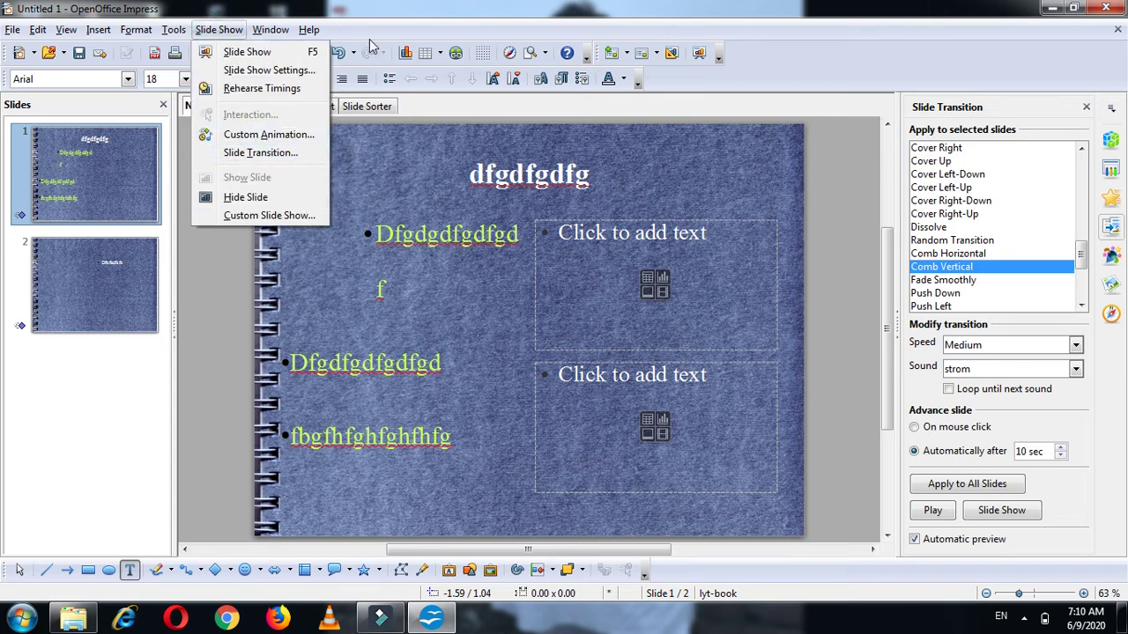
{"action": "mouse_move", "coordinate": [270, 31]}
{"action": "mouse_move", "coordinate": [168, 33]}
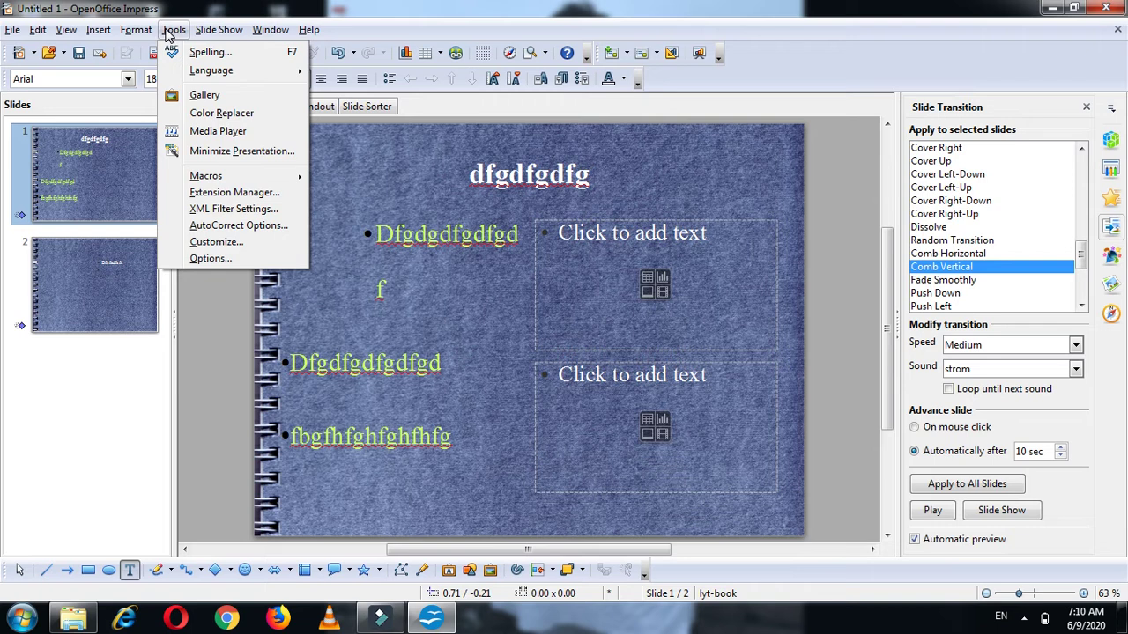
{"action": "mouse_move", "coordinate": [121, 43]}
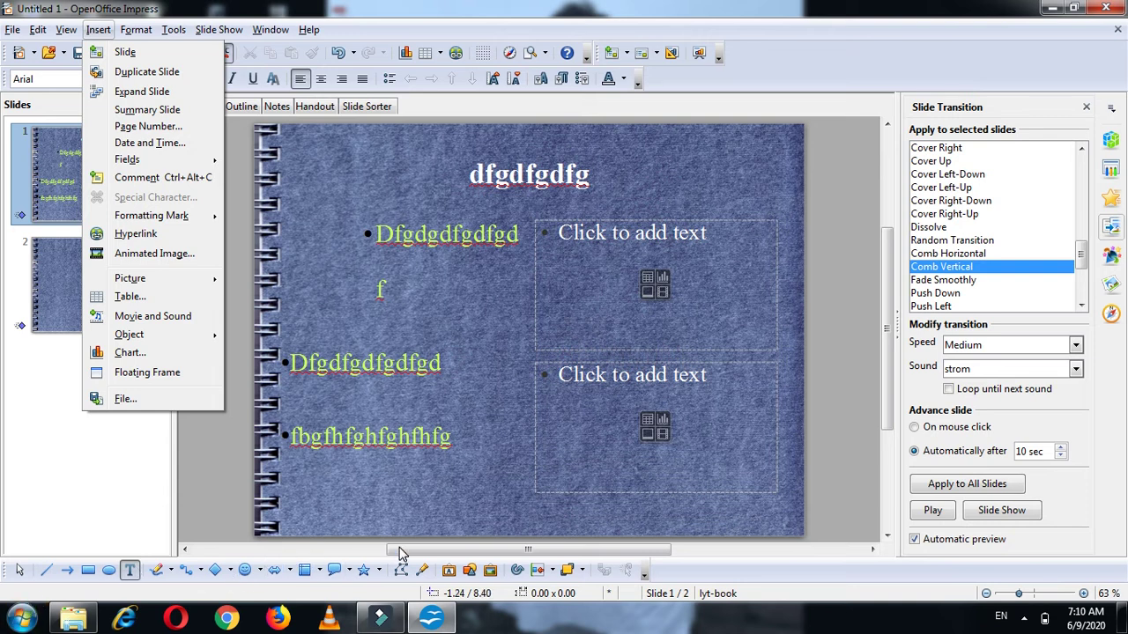
{"action": "left_click", "coordinate": [726, 176]}
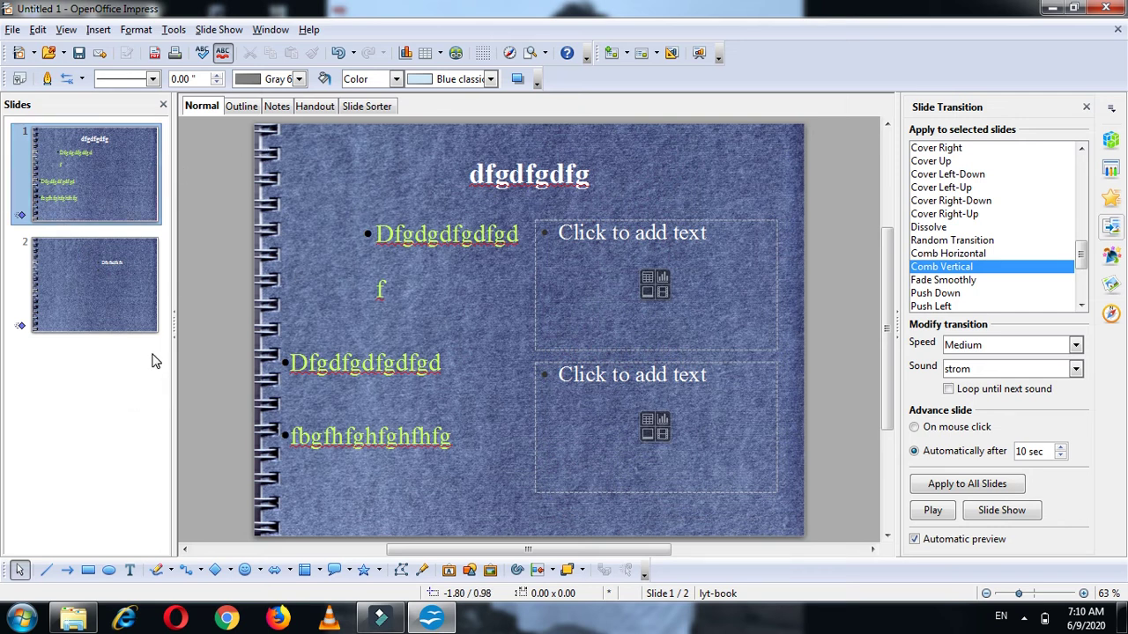
- Start saving the presentation as "class X" in ODF Presentation (.odp) format, and cancel the save
{"action": "left_click", "coordinate": [14, 33]}
{"action": "left_click", "coordinate": [53, 163]}
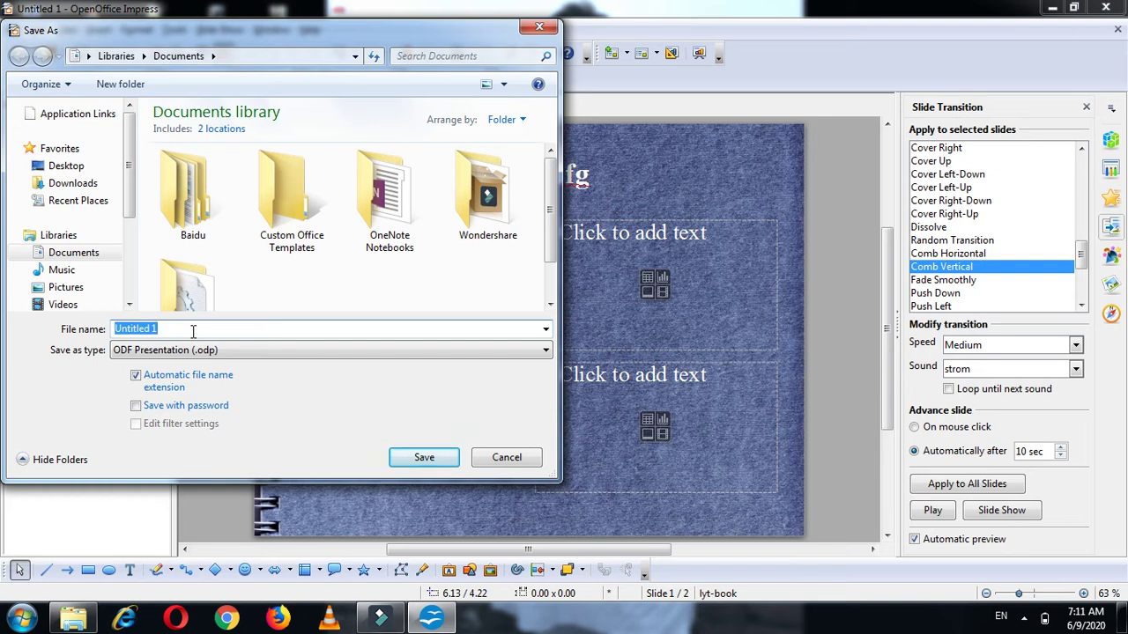
{"action": "type", "text": "class X"}
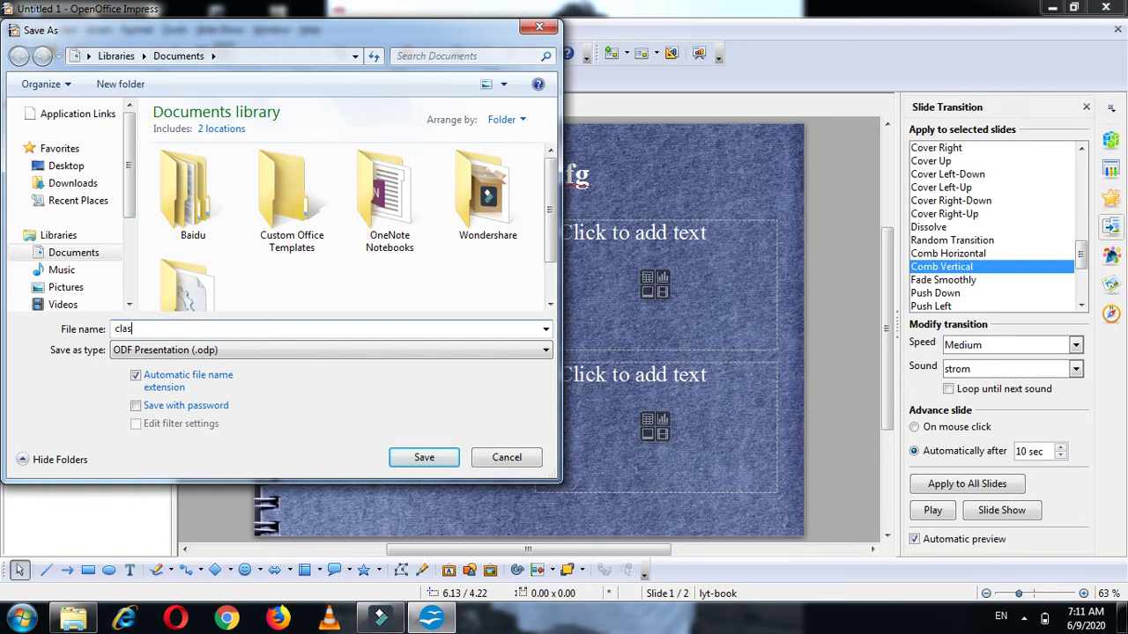
{"action": "left_click", "coordinate": [169, 349]}
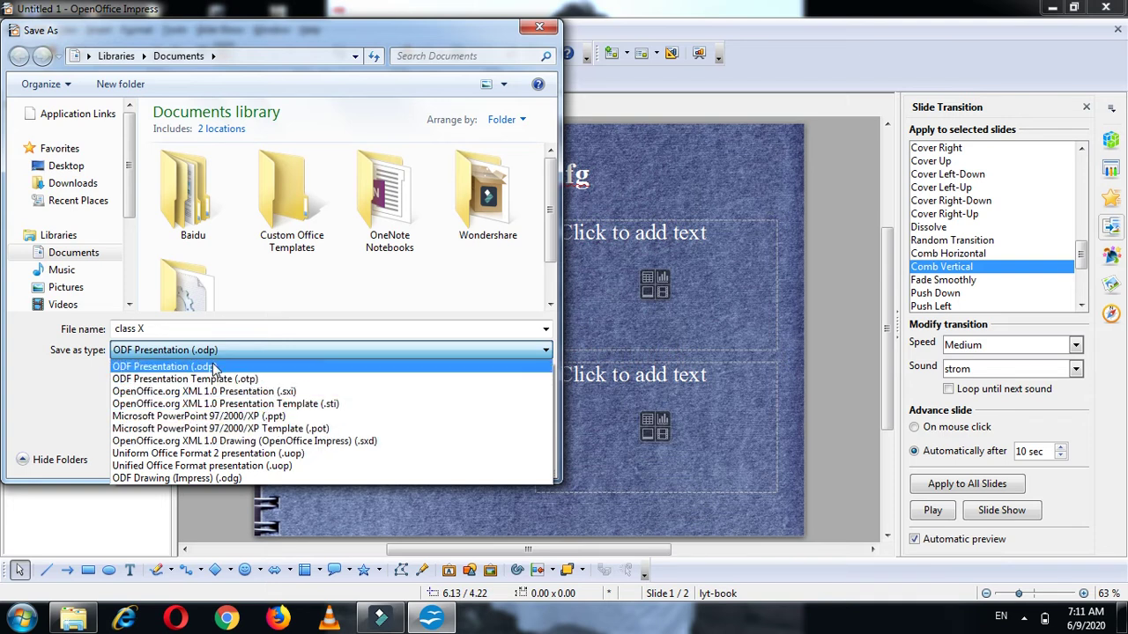
{"action": "left_click", "coordinate": [308, 350]}
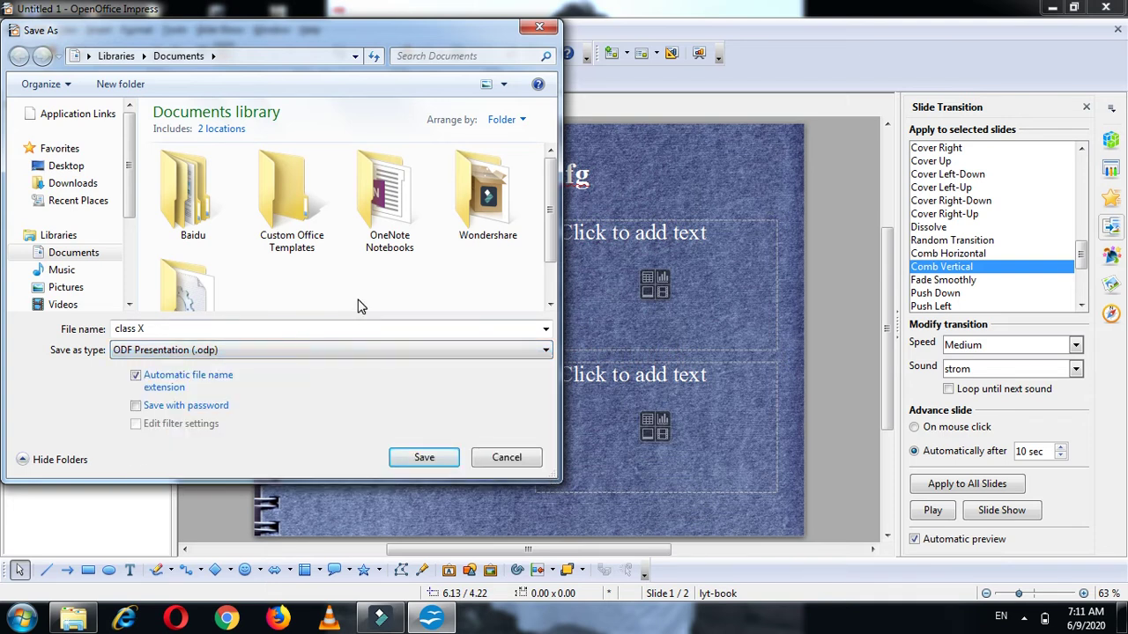
{"action": "left_click", "coordinate": [539, 26]}
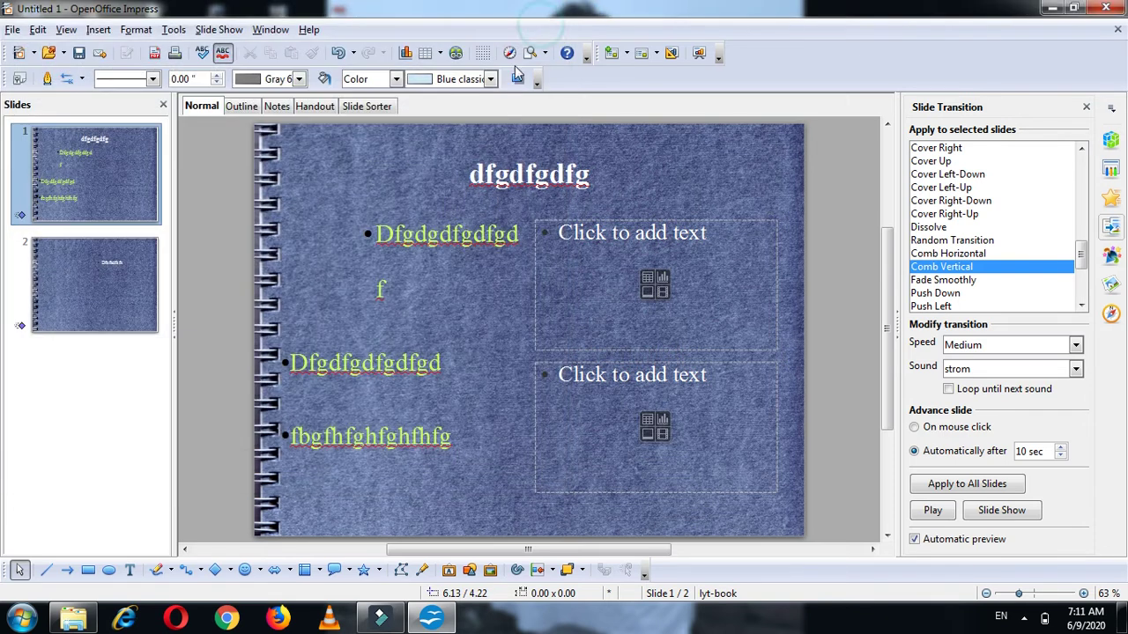
- Review the file formats offered for saving the presentation, such as Microsoft PowerPoint 97/2000/XP (.ppt), and leave without saving
{"action": "left_click", "coordinate": [13, 30]}
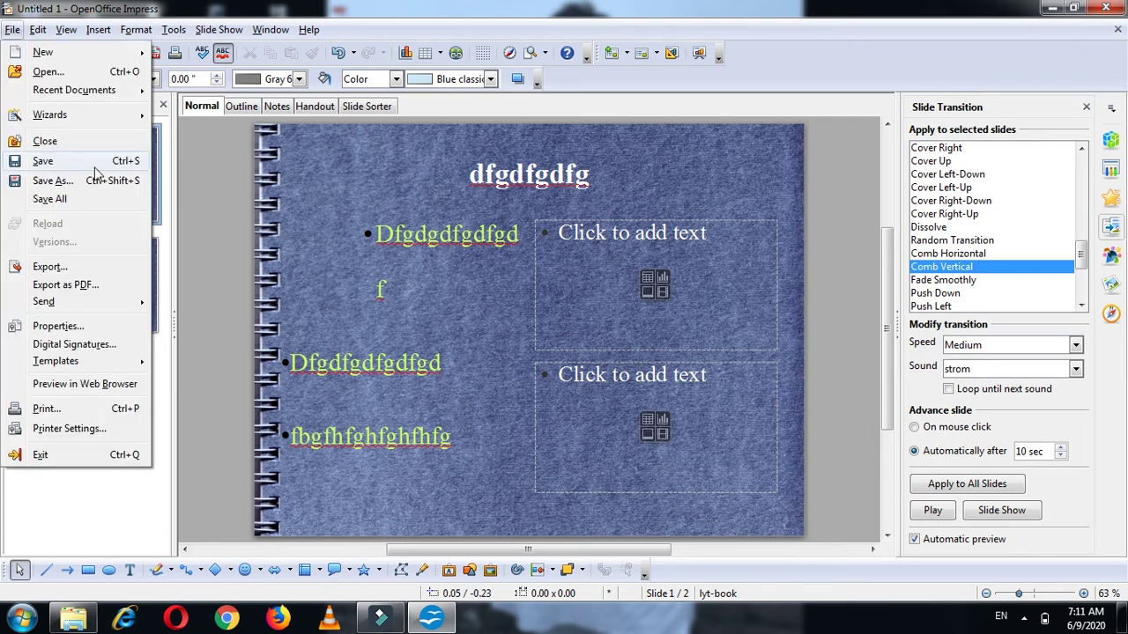
{"action": "left_click", "coordinate": [95, 179]}
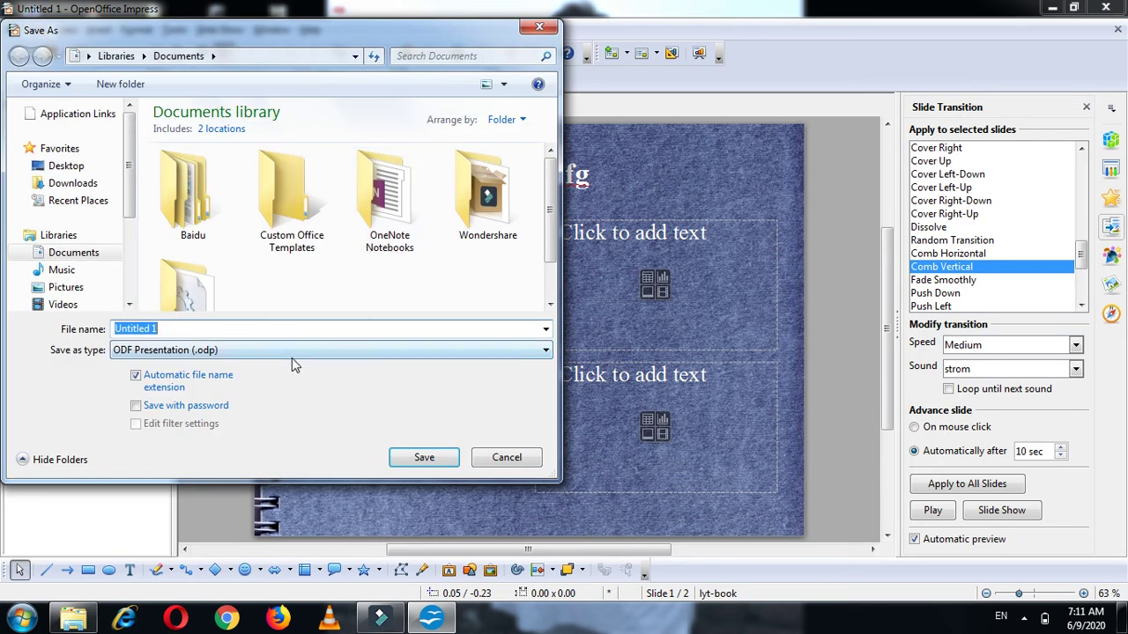
{"action": "left_click", "coordinate": [291, 353]}
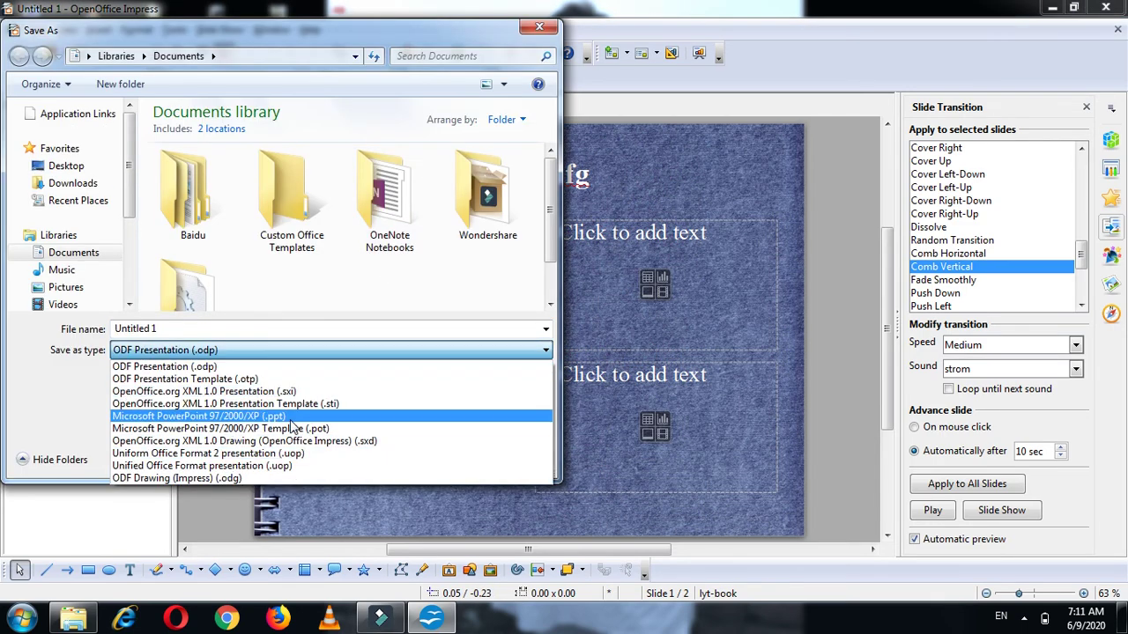
{"action": "left_click", "coordinate": [480, 216]}
{"action": "left_click", "coordinate": [539, 27]}
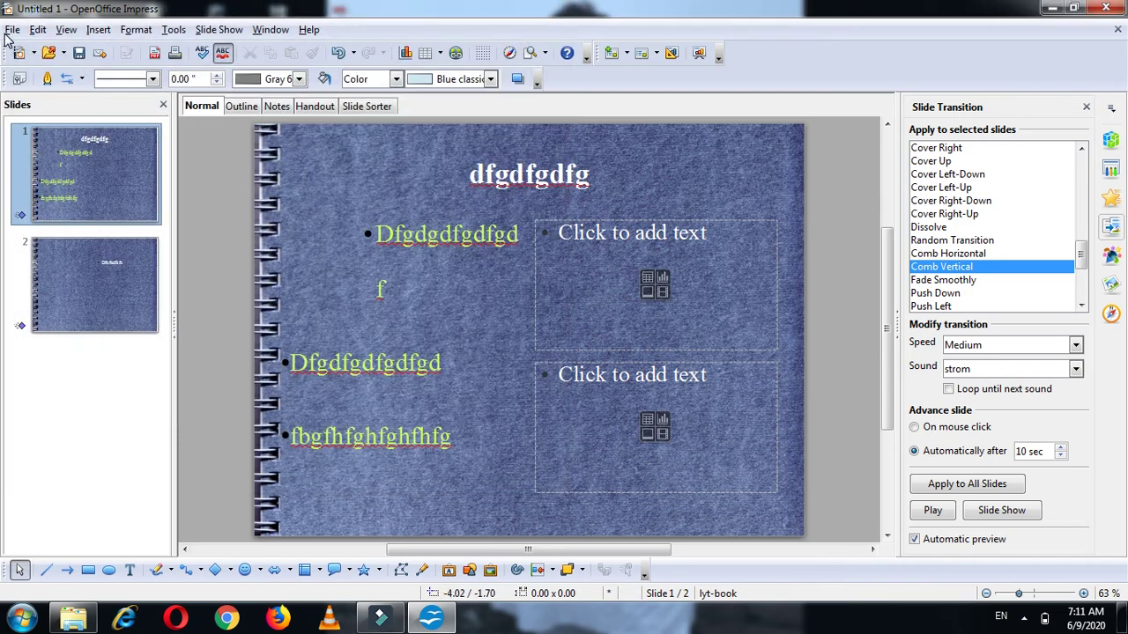
- Set up a PDF export with the range All after trying Pages and Selection, and with Create PDF form enabled
{"action": "left_click", "coordinate": [7, 32]}
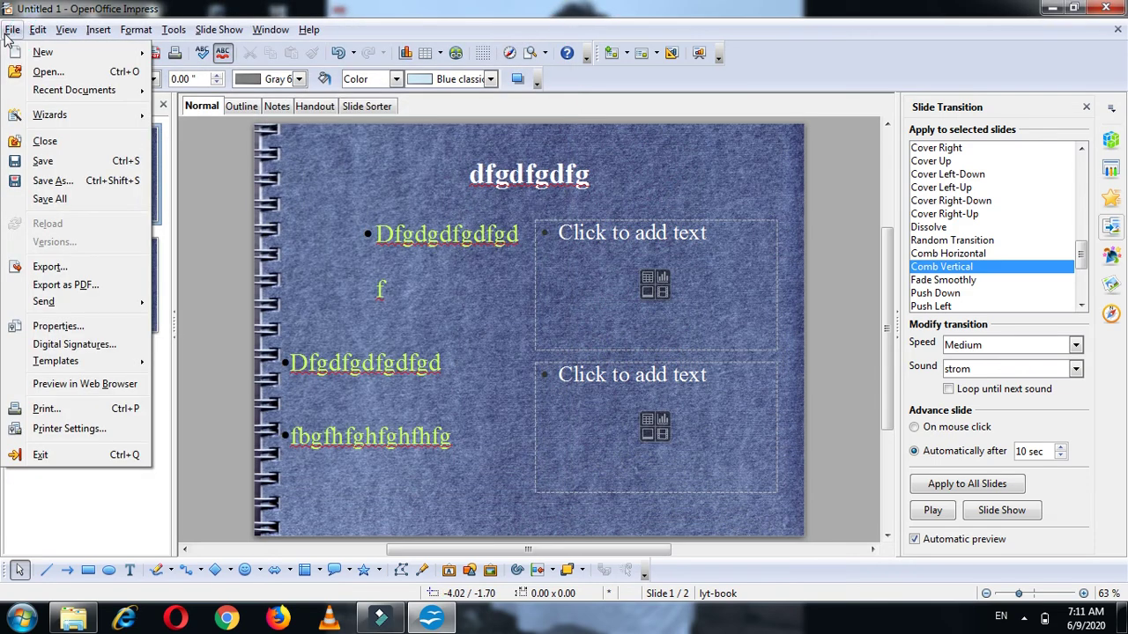
{"action": "left_click", "coordinate": [97, 290]}
{"action": "left_click_drag", "start_coordinate": [527, 139], "coordinate": [386, 131]}
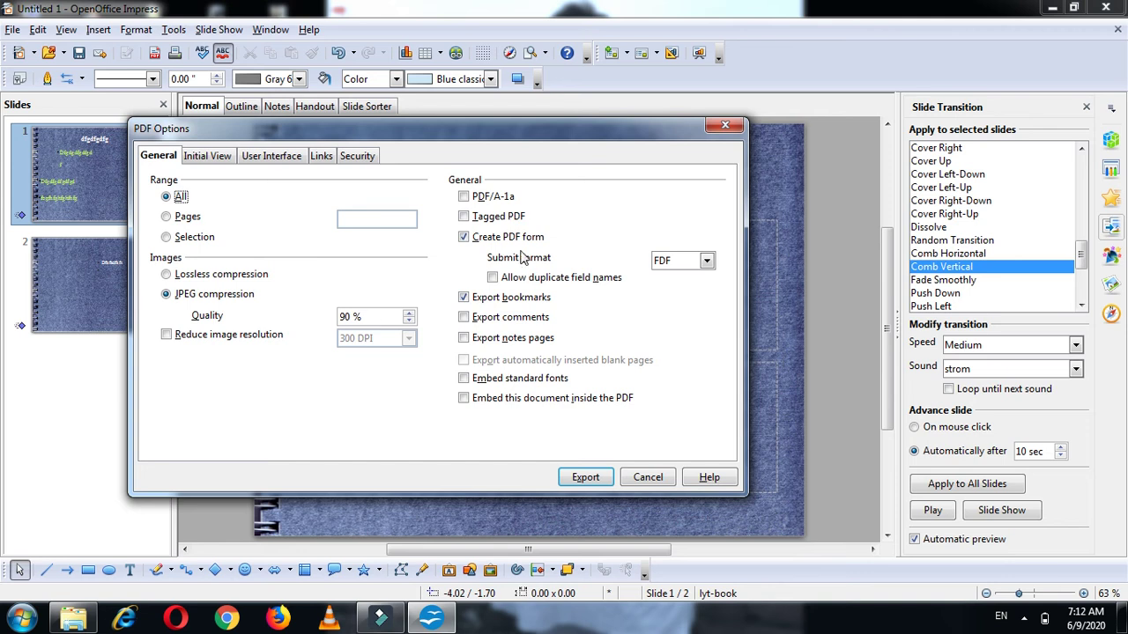
{"action": "left_click", "coordinate": [167, 196]}
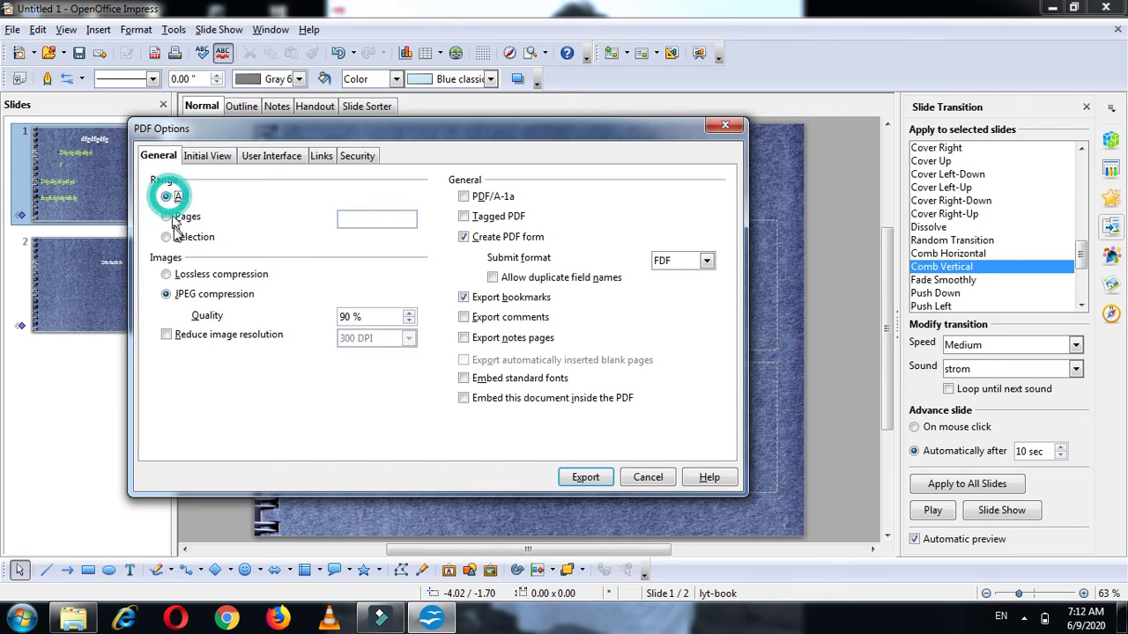
{"action": "left_click", "coordinate": [168, 216]}
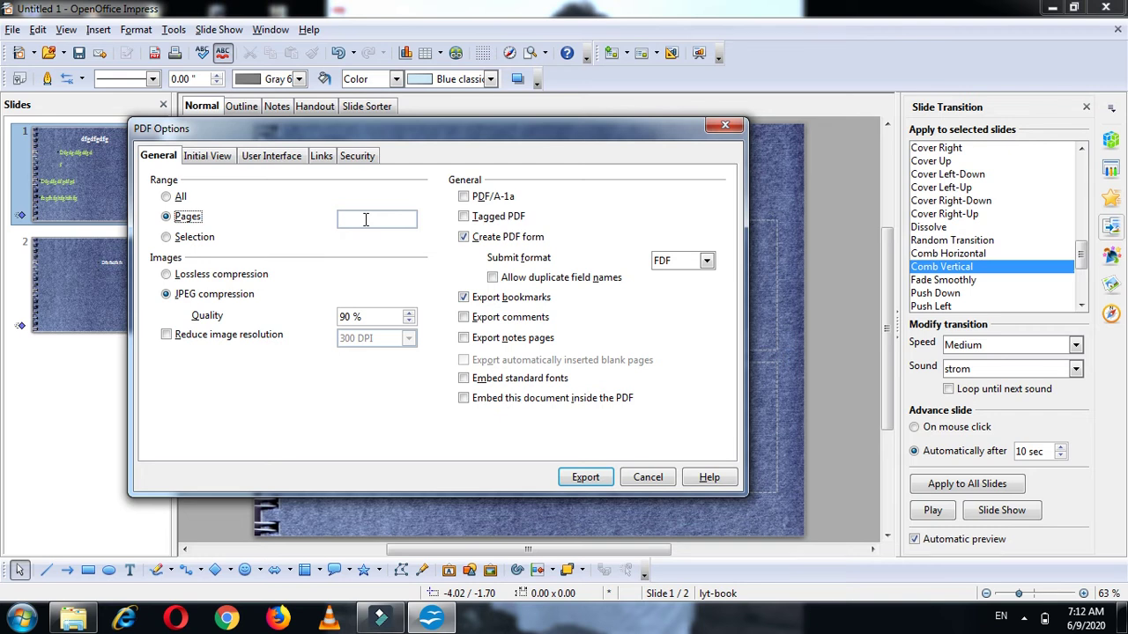
{"action": "left_click", "coordinate": [366, 220]}
{"action": "left_click", "coordinate": [166, 238]}
{"action": "left_click", "coordinate": [169, 197]}
{"action": "left_click", "coordinate": [465, 238]}
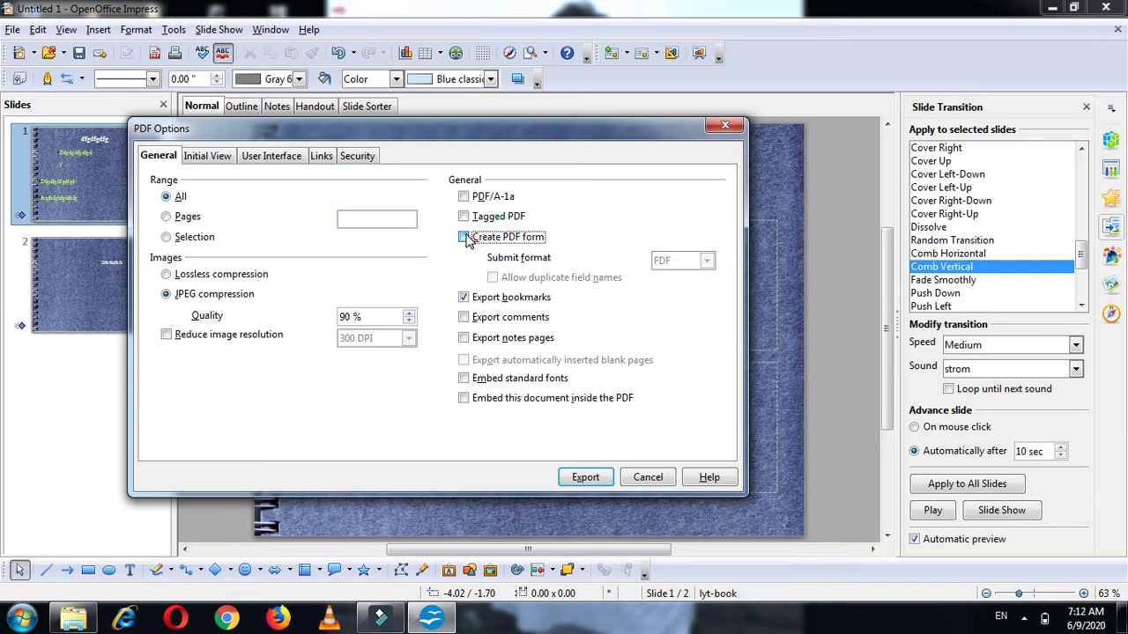
{"action": "left_click", "coordinate": [465, 238]}
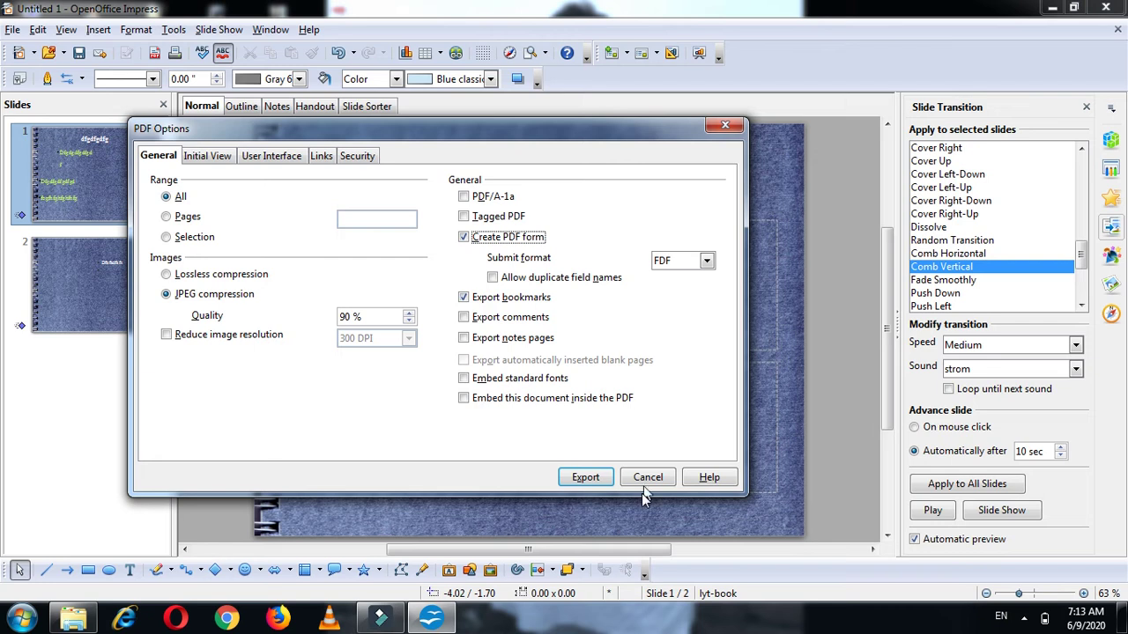
- Export the presentation as a PDF named "class x" to the Documents library
{"action": "left_click", "coordinate": [585, 477]}
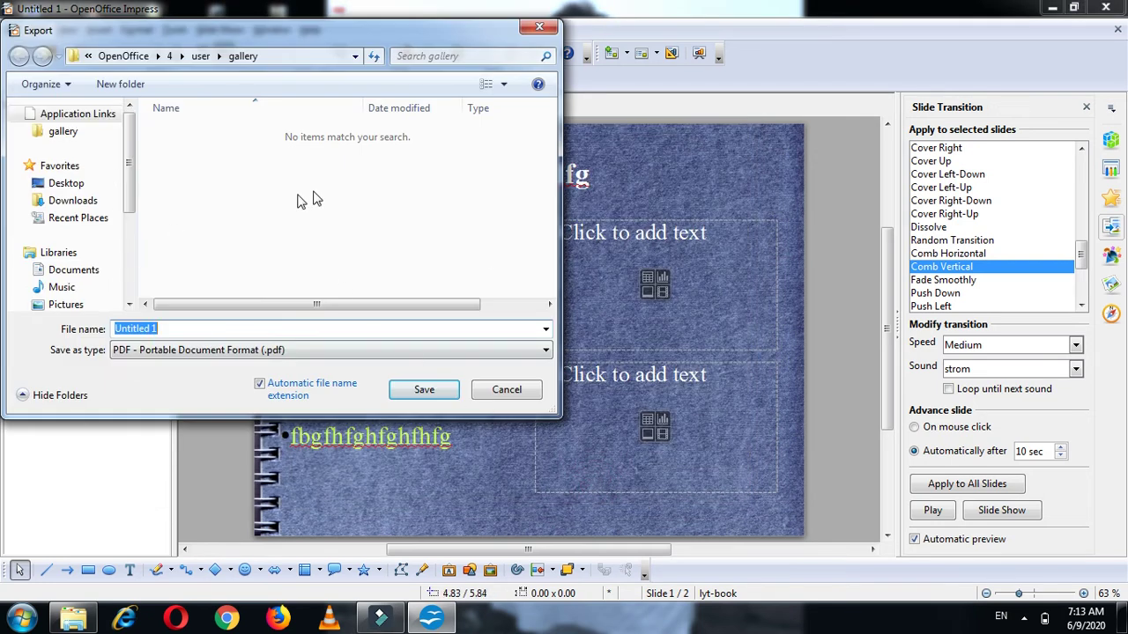
{"action": "type", "text": "class x"}
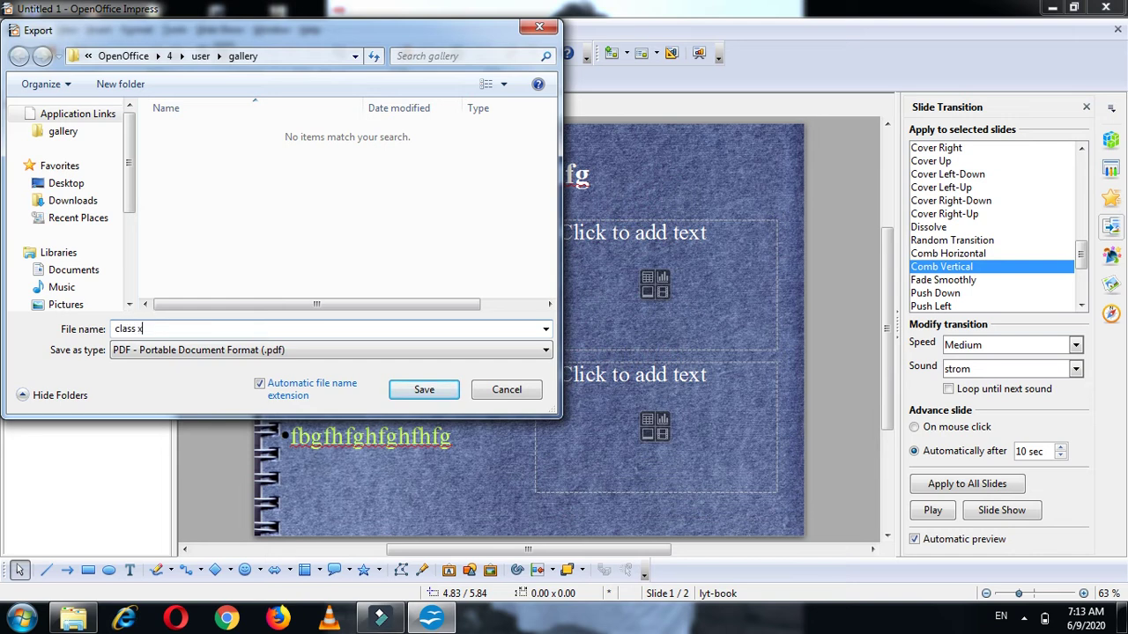
{"action": "mouse_move", "coordinate": [130, 187]}
{"action": "left_mouse_down"}
{"action": "mouse_move", "coordinate": [130, 198]}
{"action": "mouse_move", "coordinate": [129, 179]}
{"action": "left_mouse_up"}
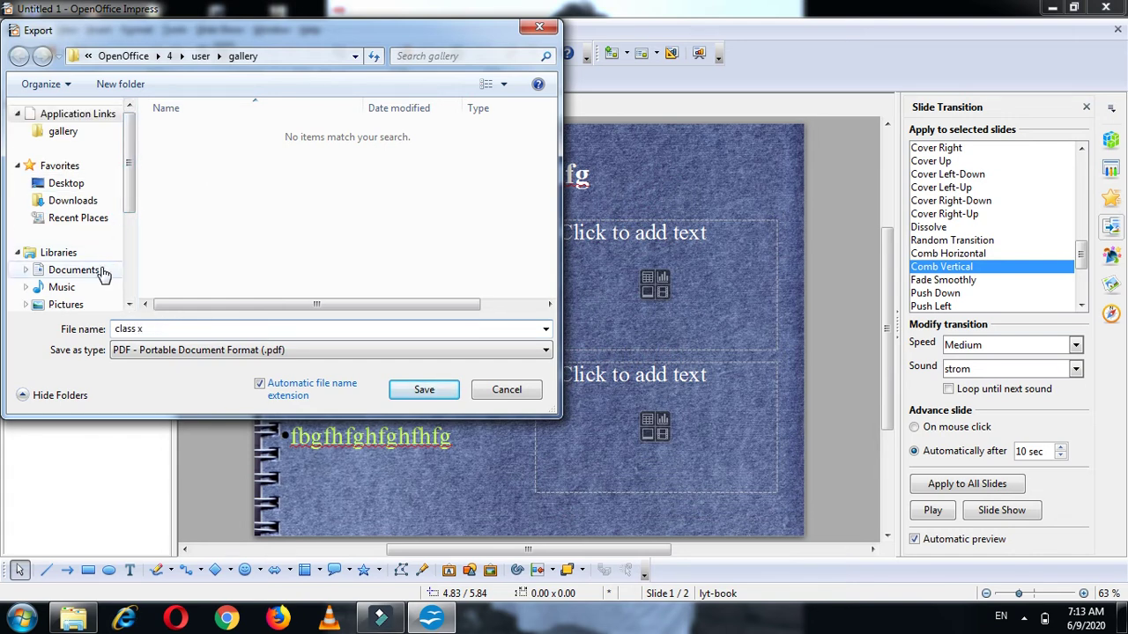
{"action": "left_click", "coordinate": [74, 270]}
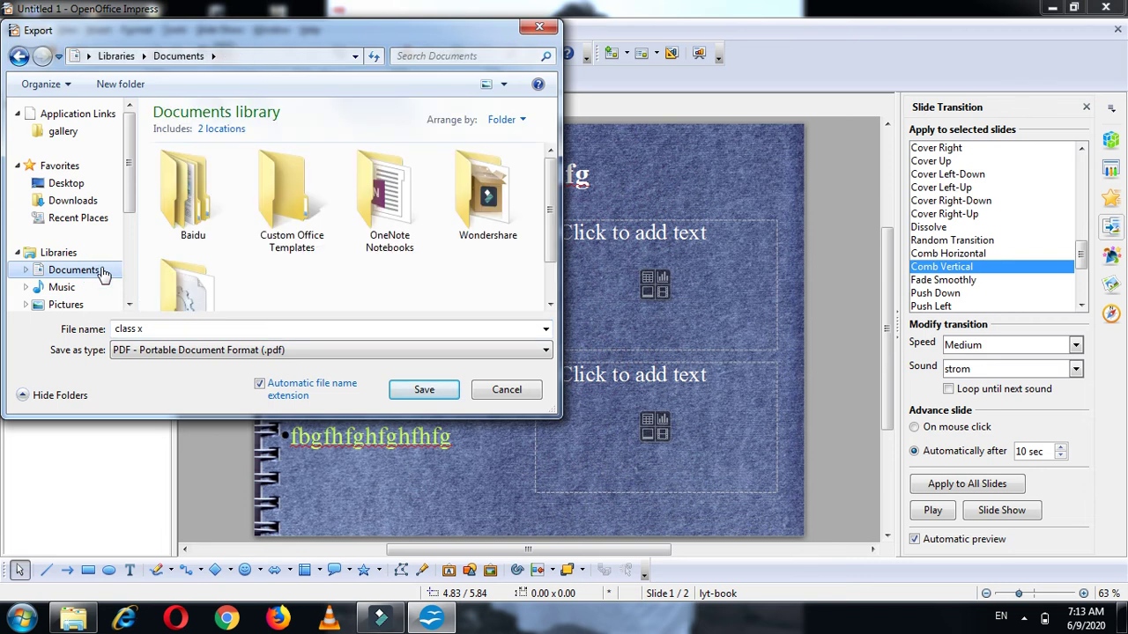
{"action": "left_click", "coordinate": [428, 393]}
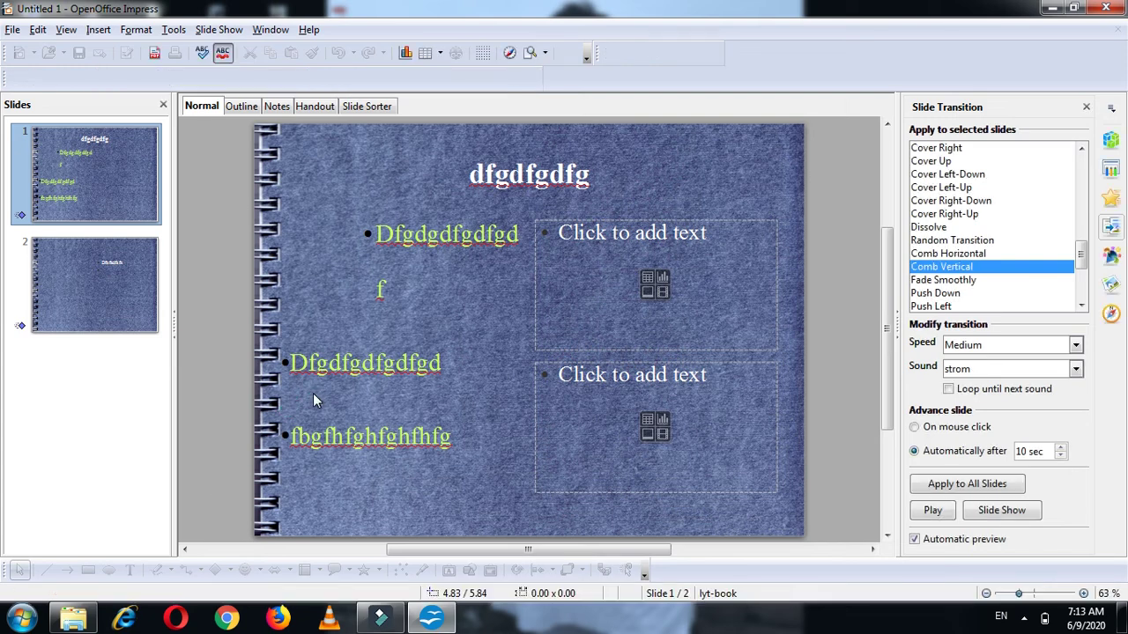
- Open the exported class x PDF from the Documents library in Windows Explorer, check its pages, close it and return to OpenOffice Impress
{"action": "left_click", "coordinate": [88, 617]}
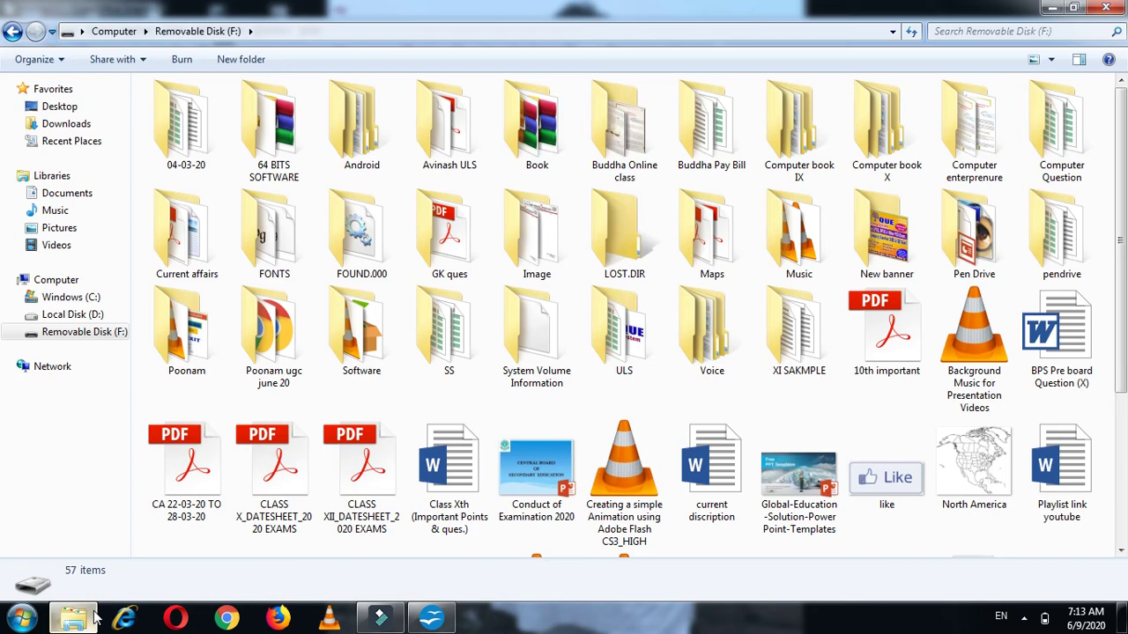
{"action": "left_click", "coordinate": [67, 193]}
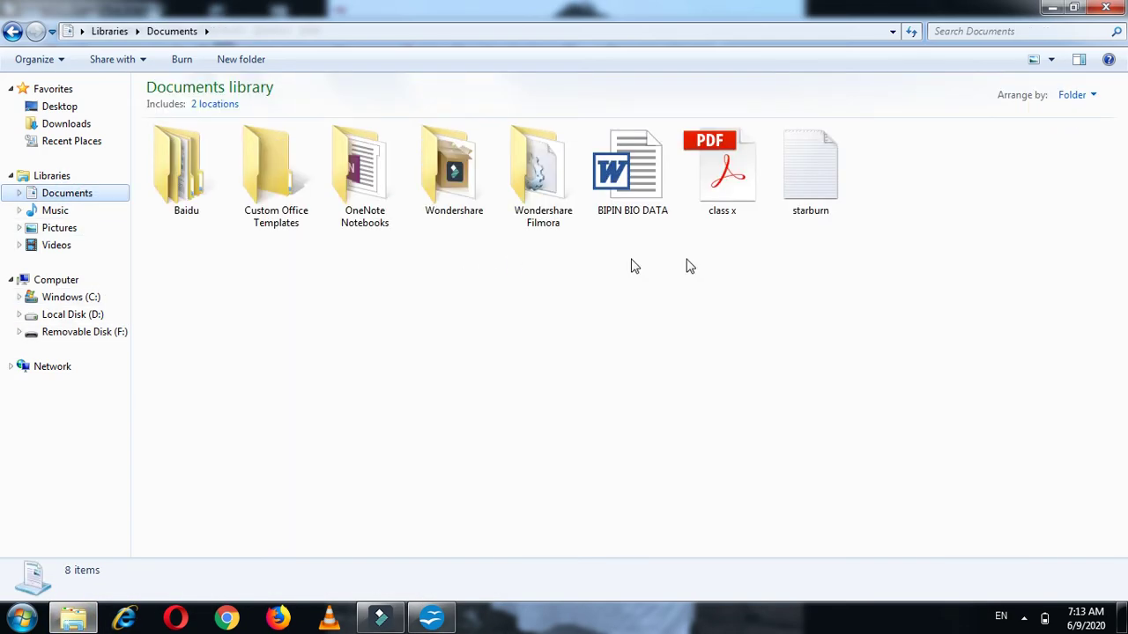
{"action": "left_click", "coordinate": [720, 172]}
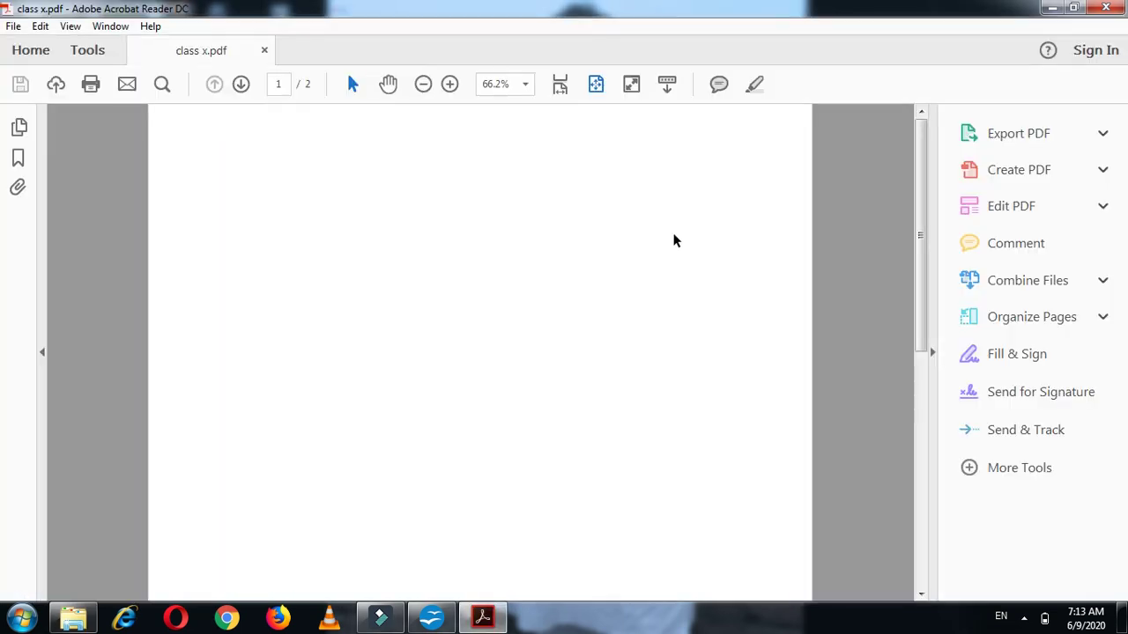
{"action": "scroll", "coordinate": [596, 272], "scroll_direction": "down", "scroll_amount": 1}
{"action": "scroll", "coordinate": [605, 279], "scroll_direction": "up", "scroll_amount": 1}
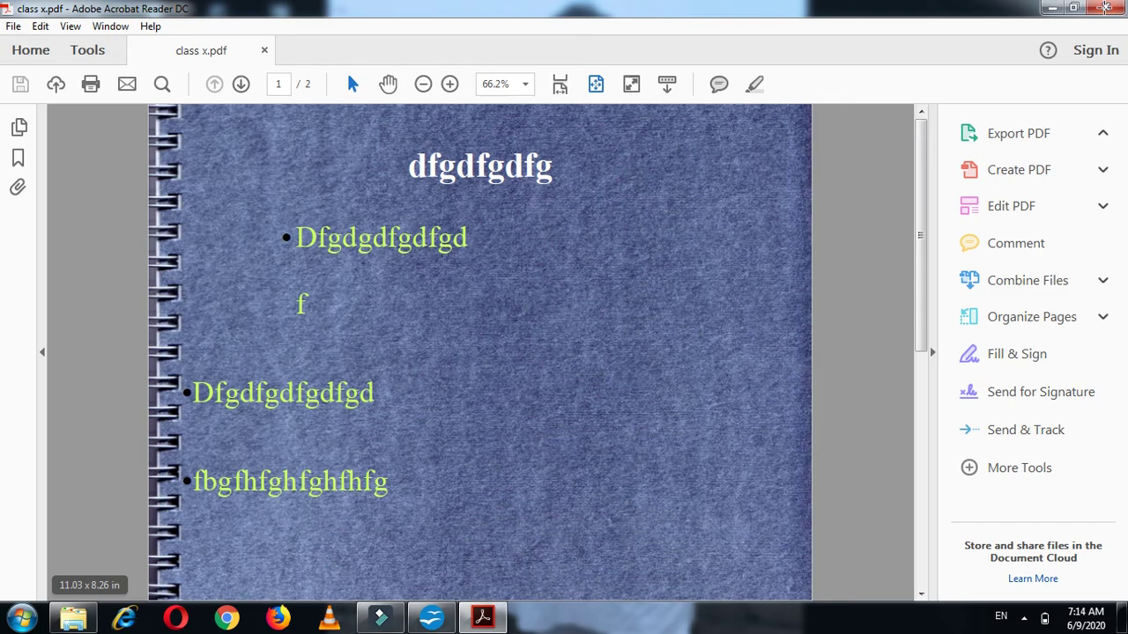
{"action": "left_click", "coordinate": [1105, 7]}
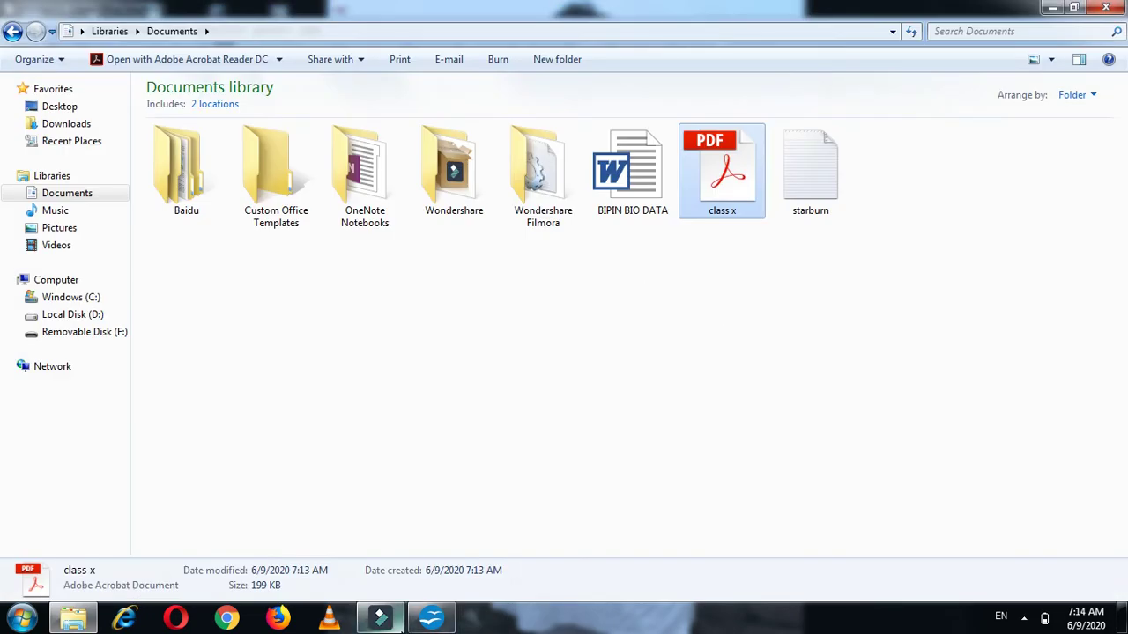
{"action": "left_click", "coordinate": [430, 619]}
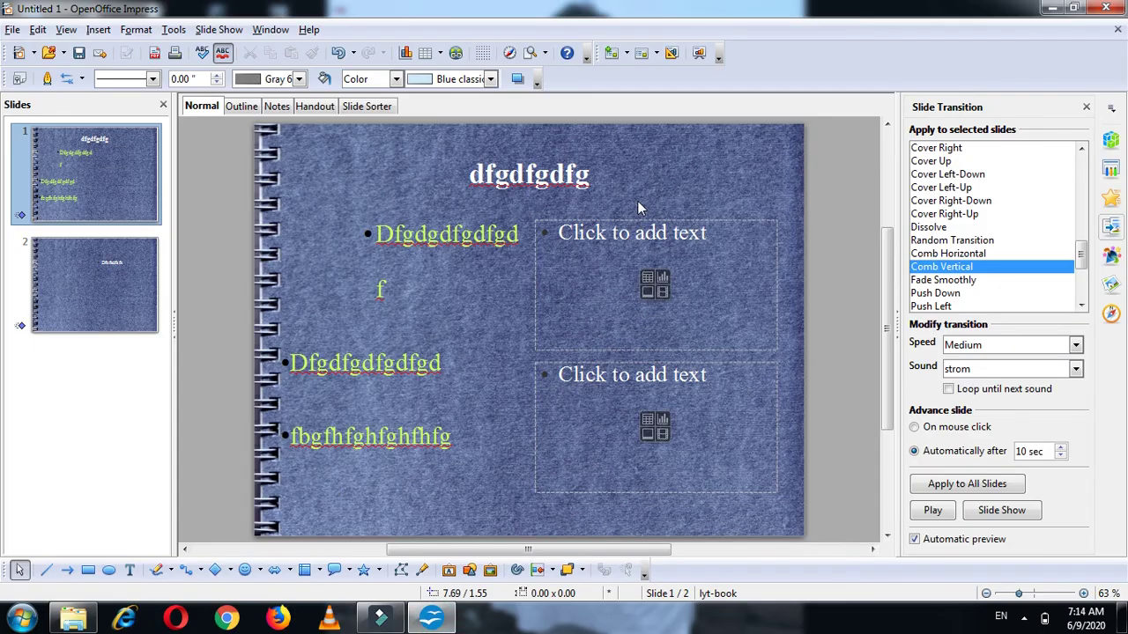